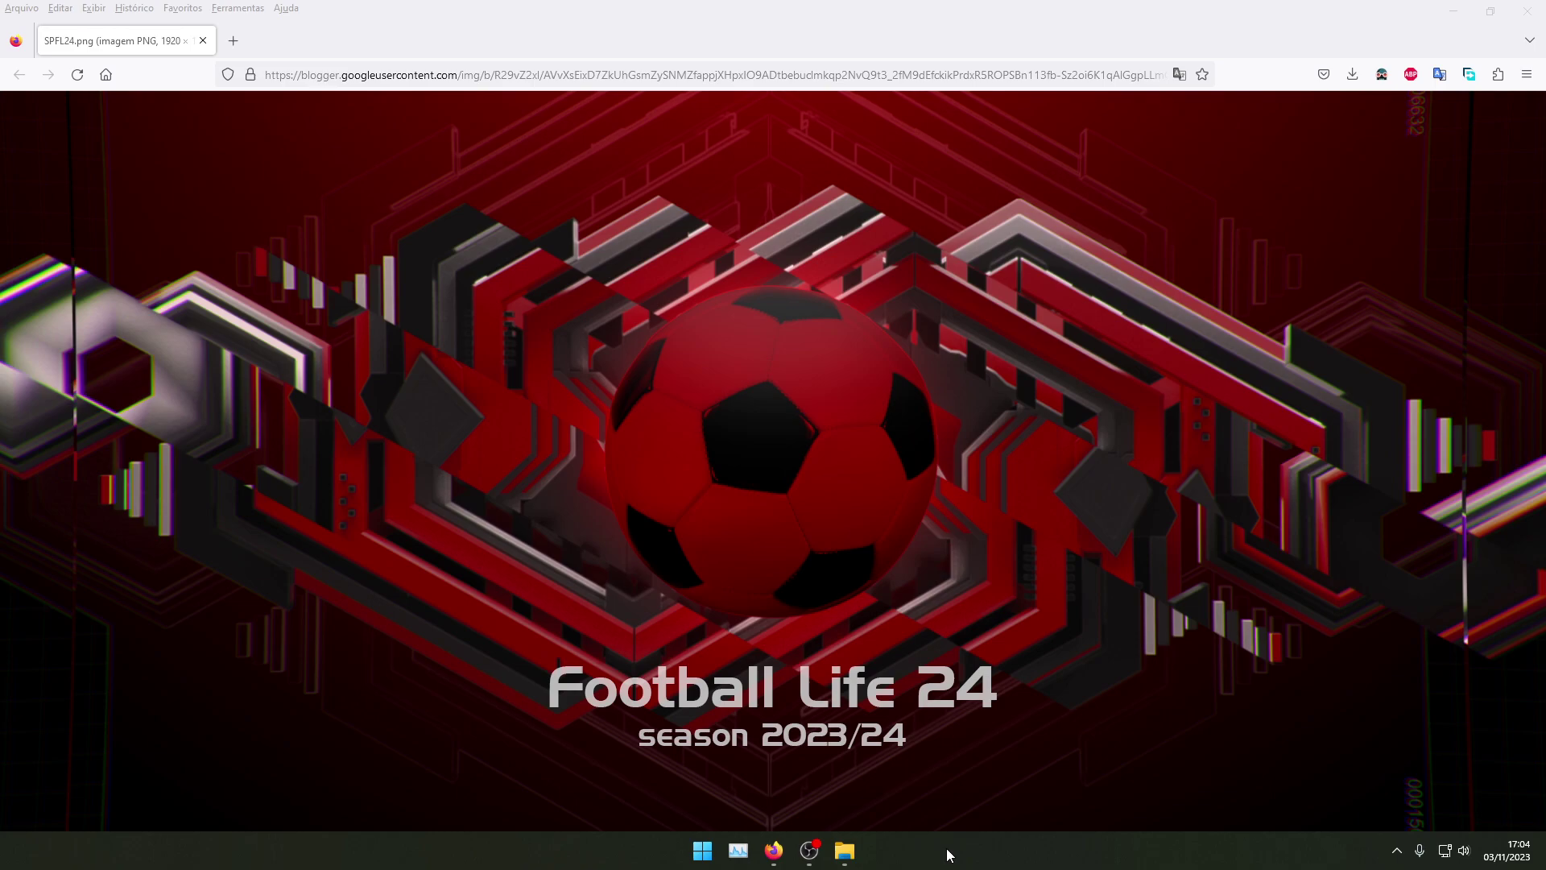
- Minimize the browser and go up to the ESTADIOS folder in the window showing the Brazilian stadium pack
left_click(1453, 13)
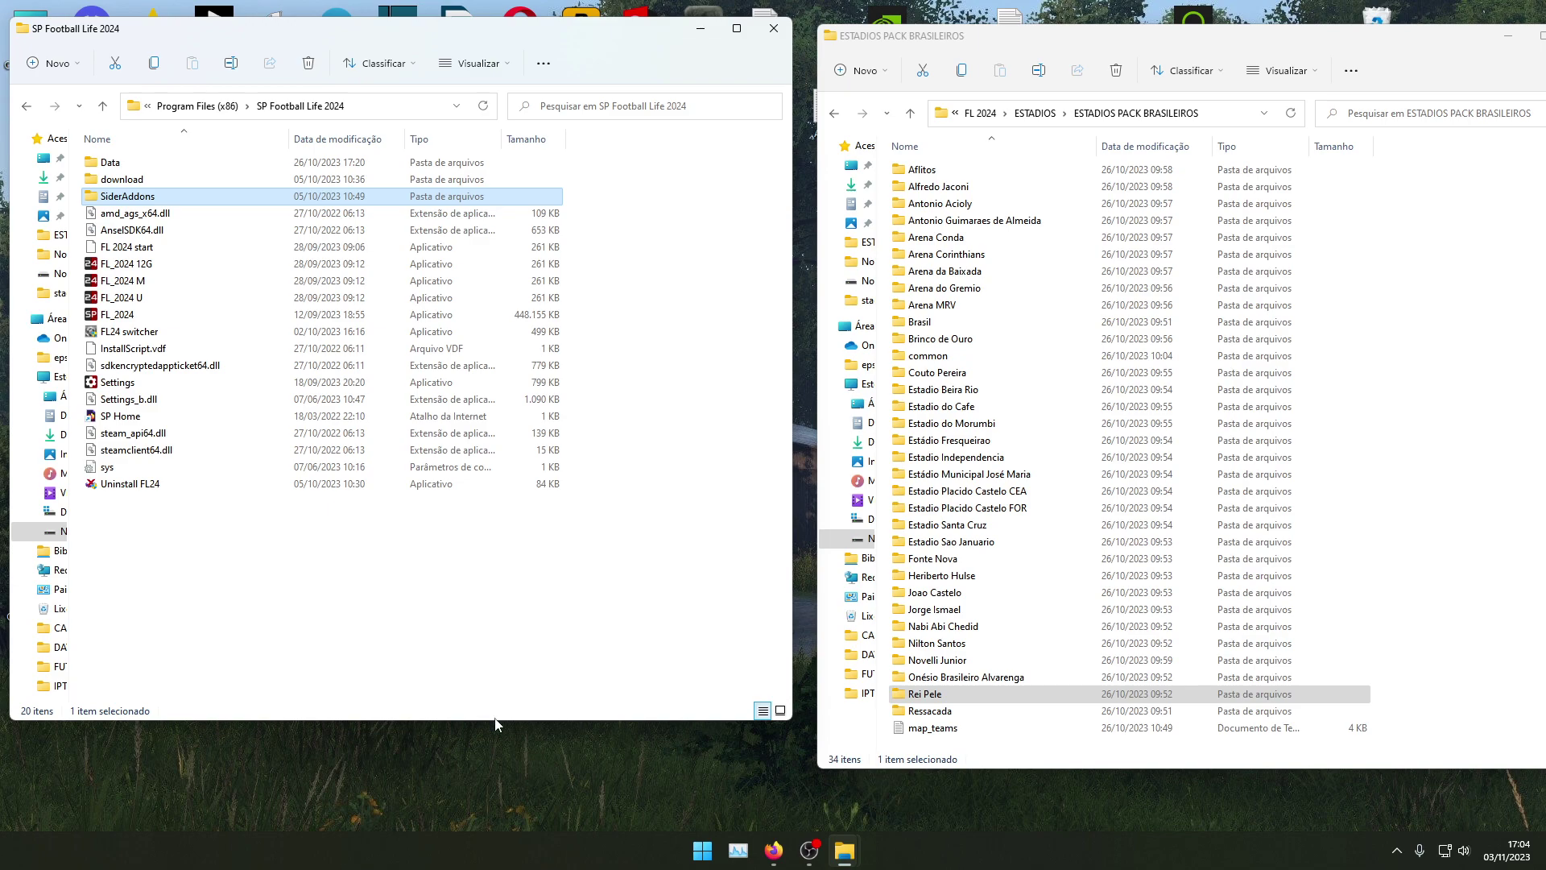
left_click(330, 614)
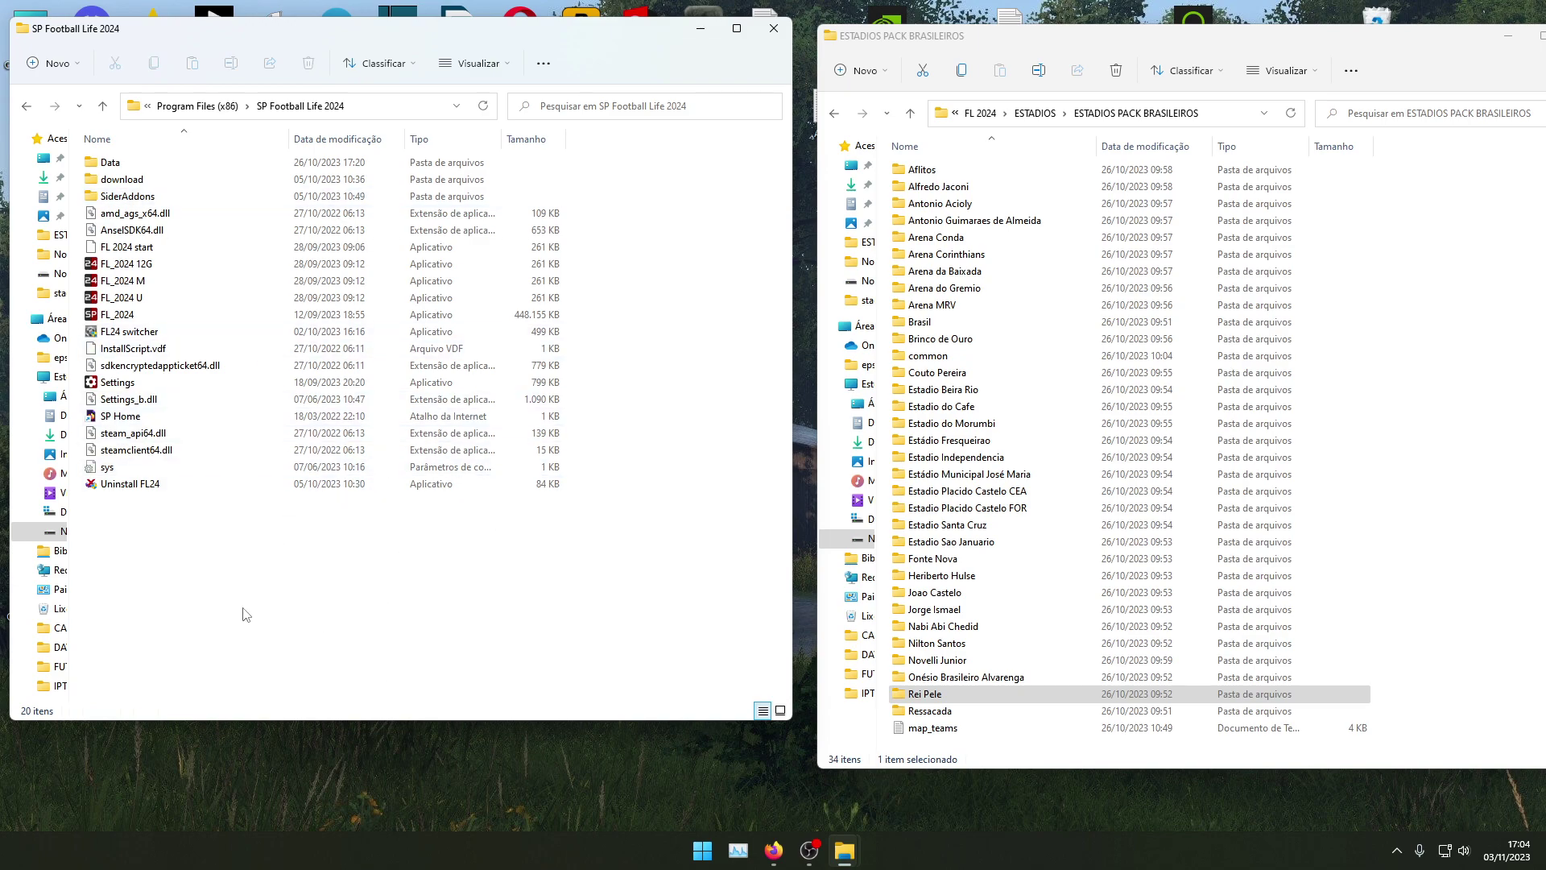
left_click(910, 114)
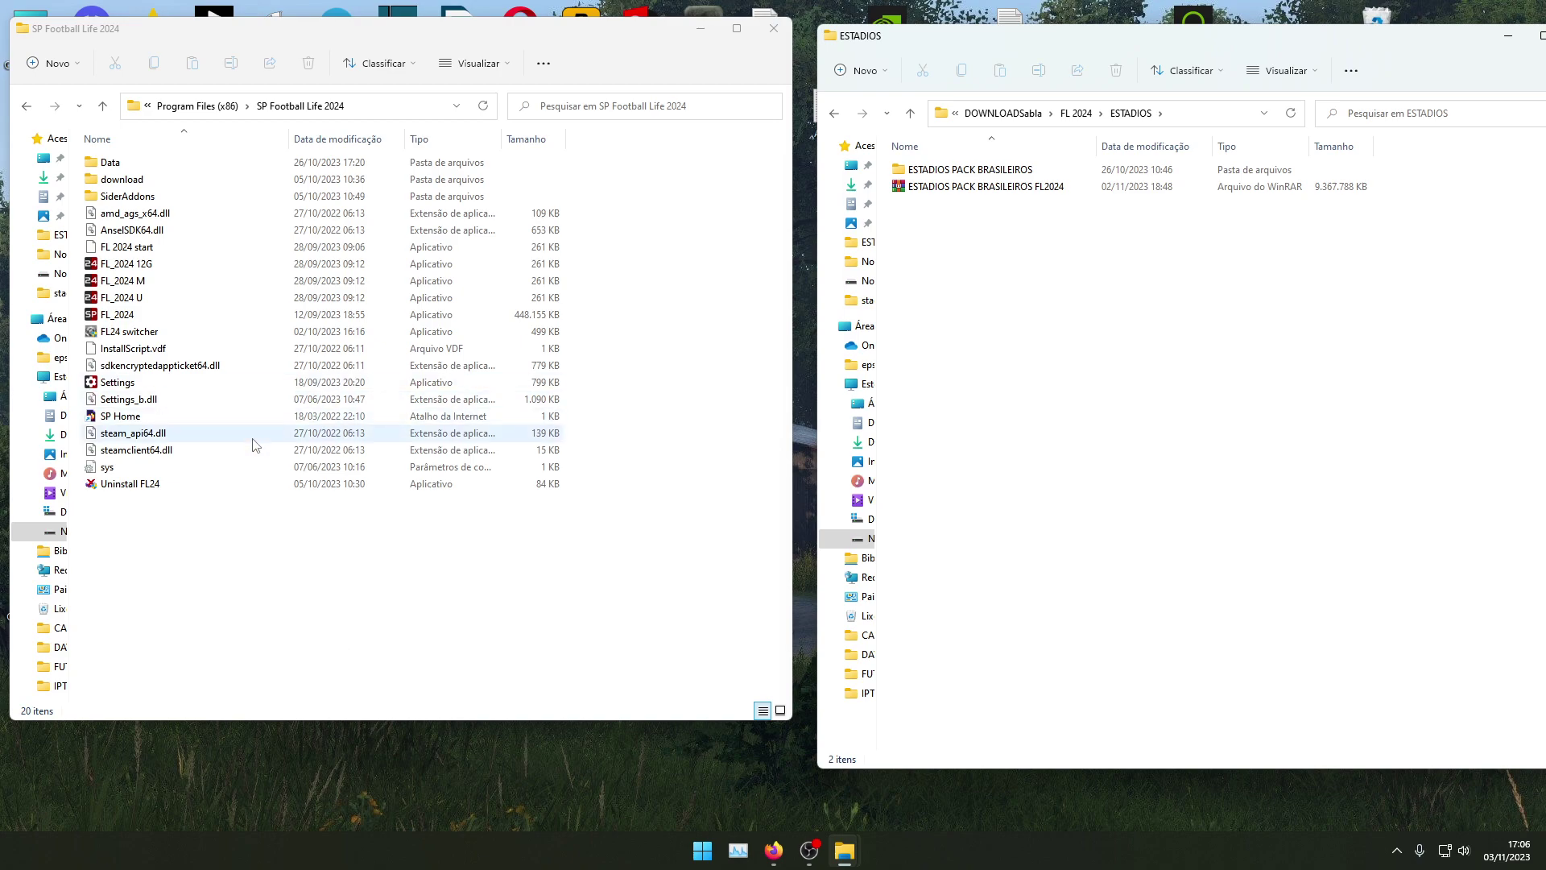
- Open the SiderAddons\content\stadiums folder of SP Football Life 2024 and look through its stadium folders and map files
left_click(105, 106)
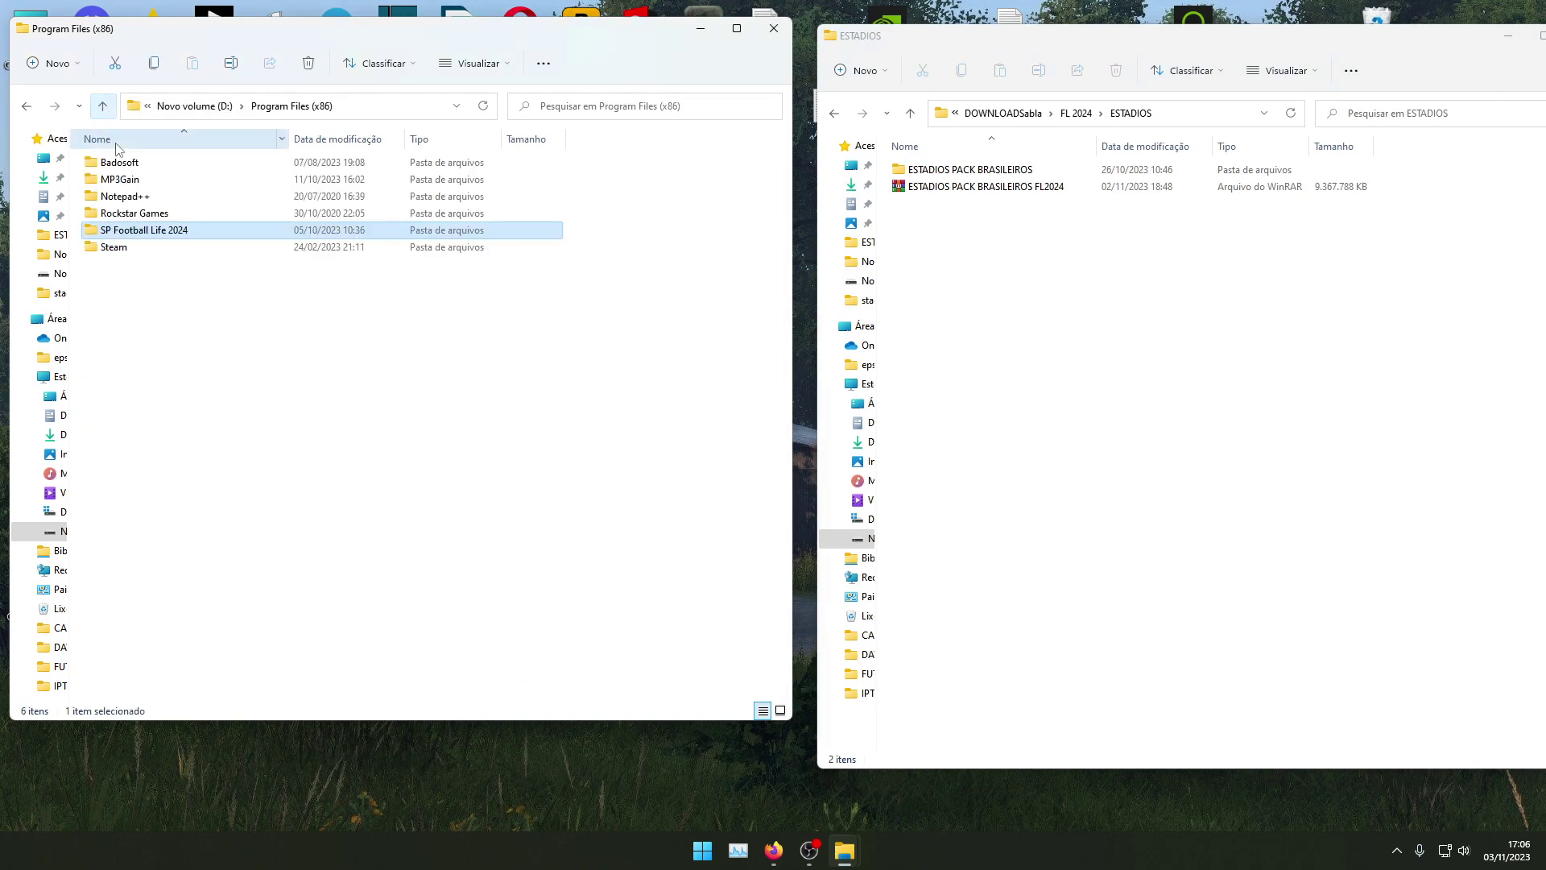
double_click(128, 231)
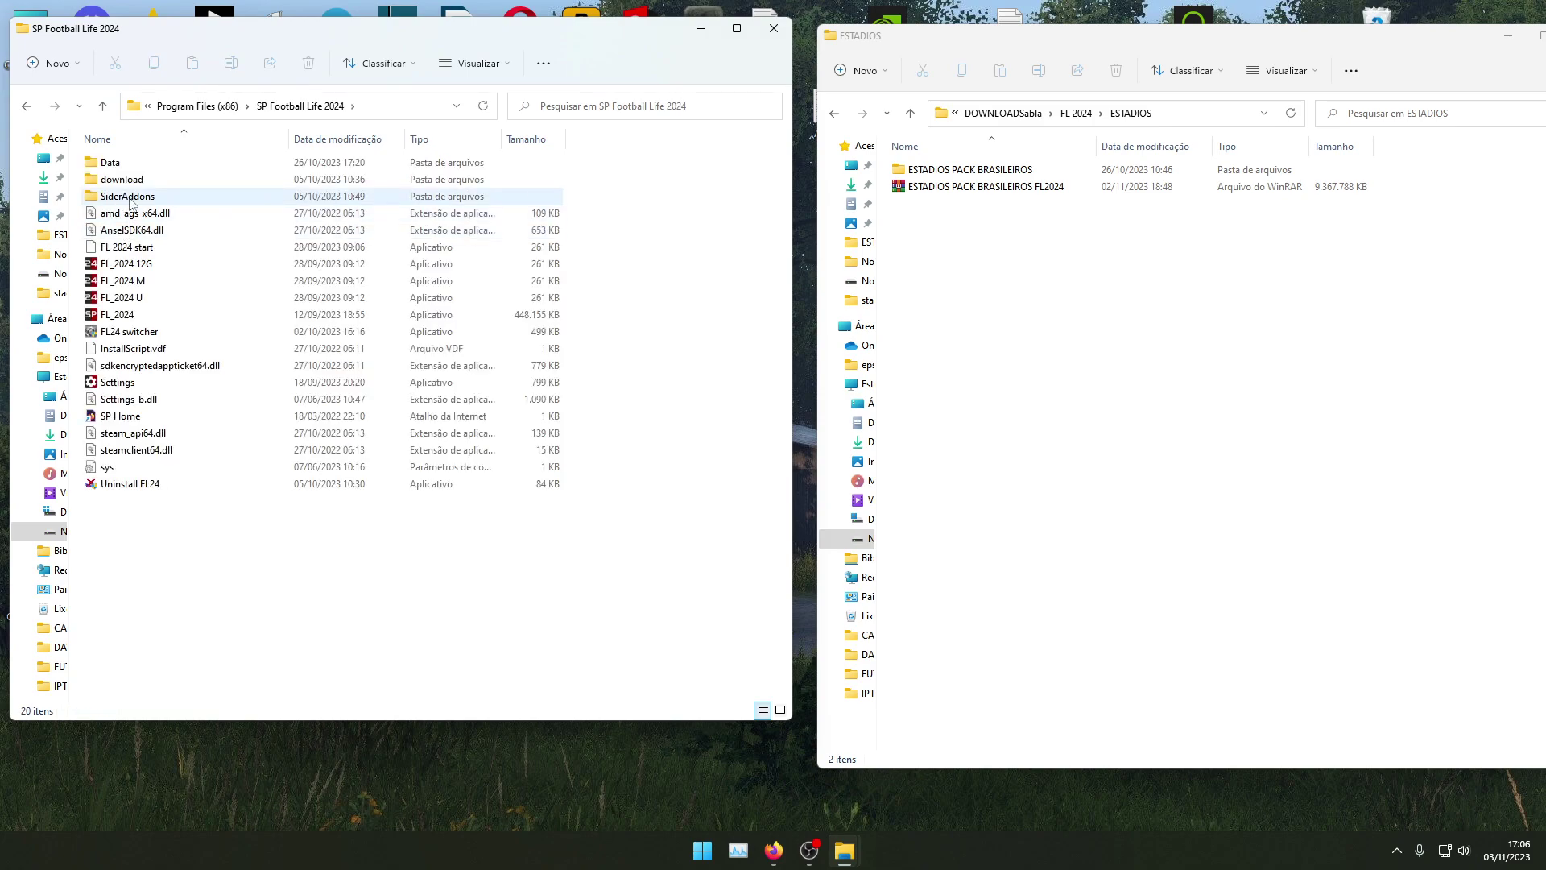
double_click(129, 197)
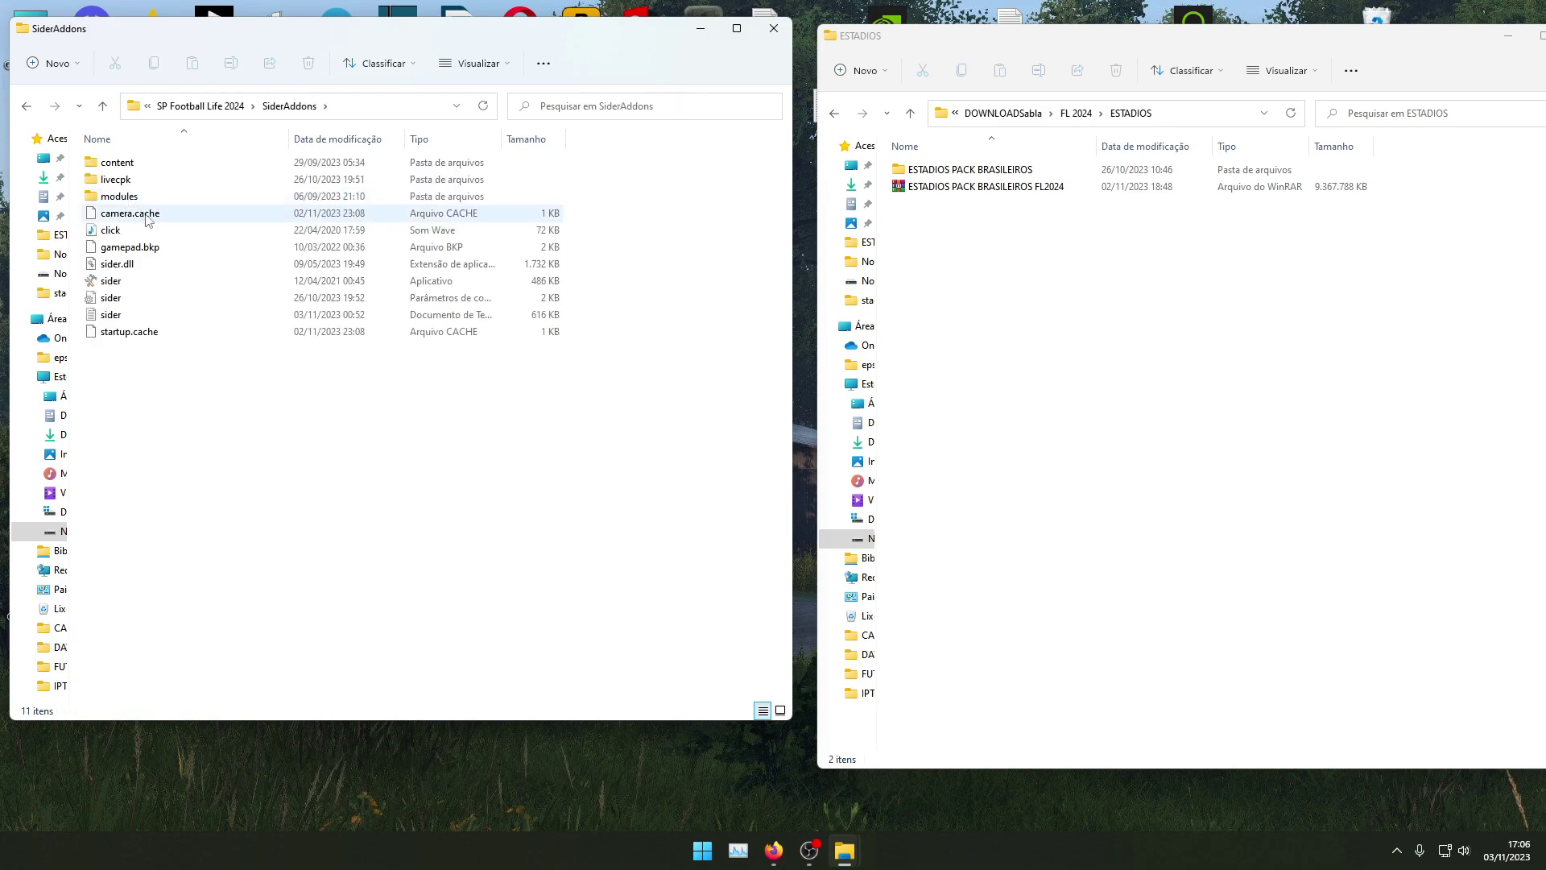
double_click(123, 163)
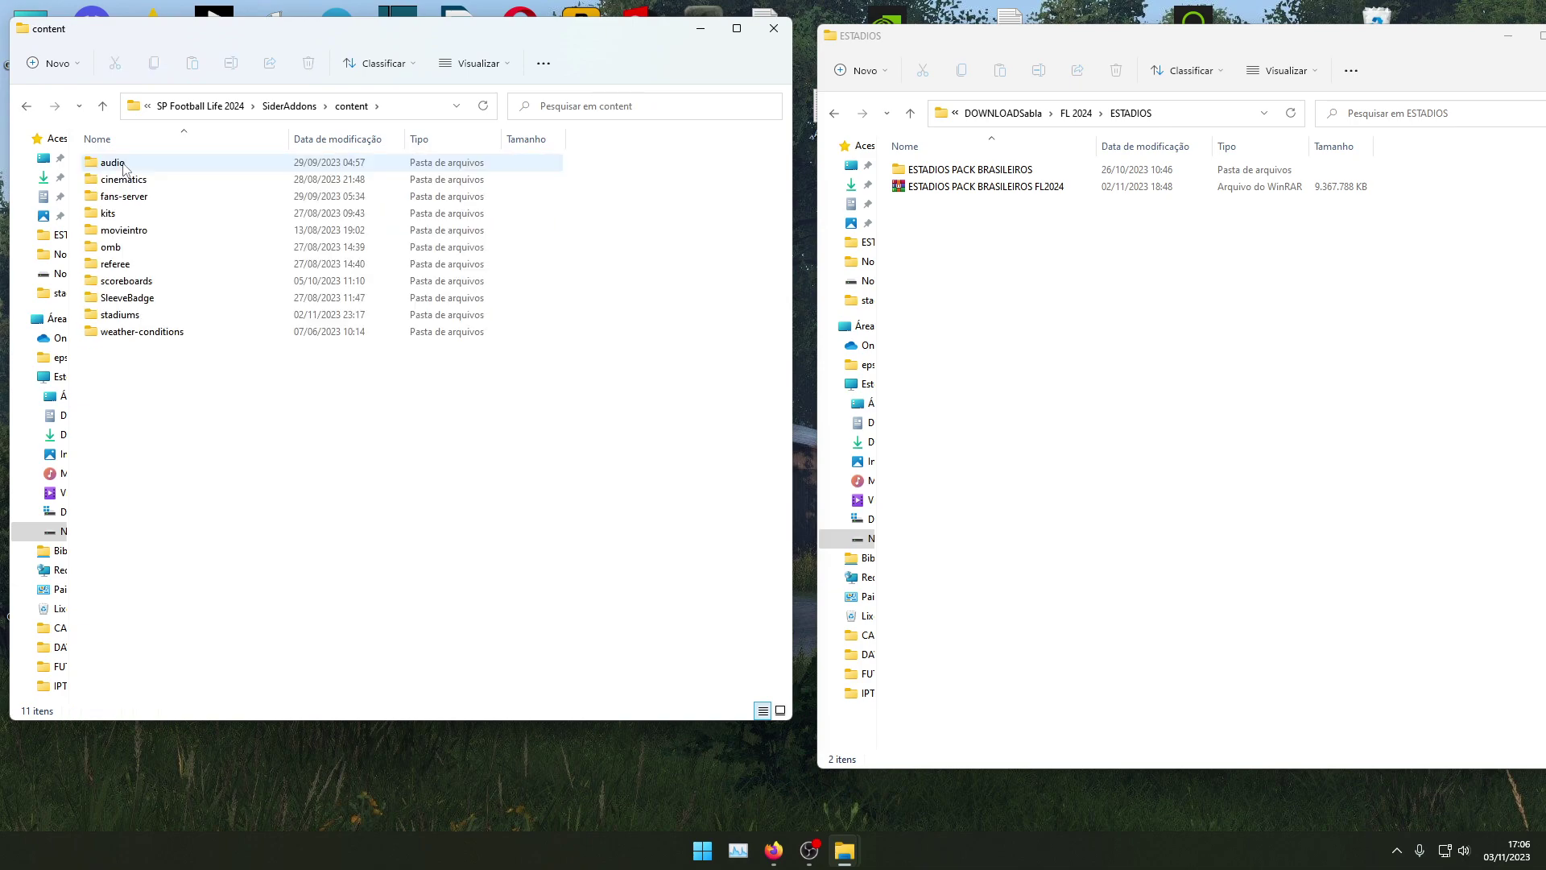
double_click(134, 321)
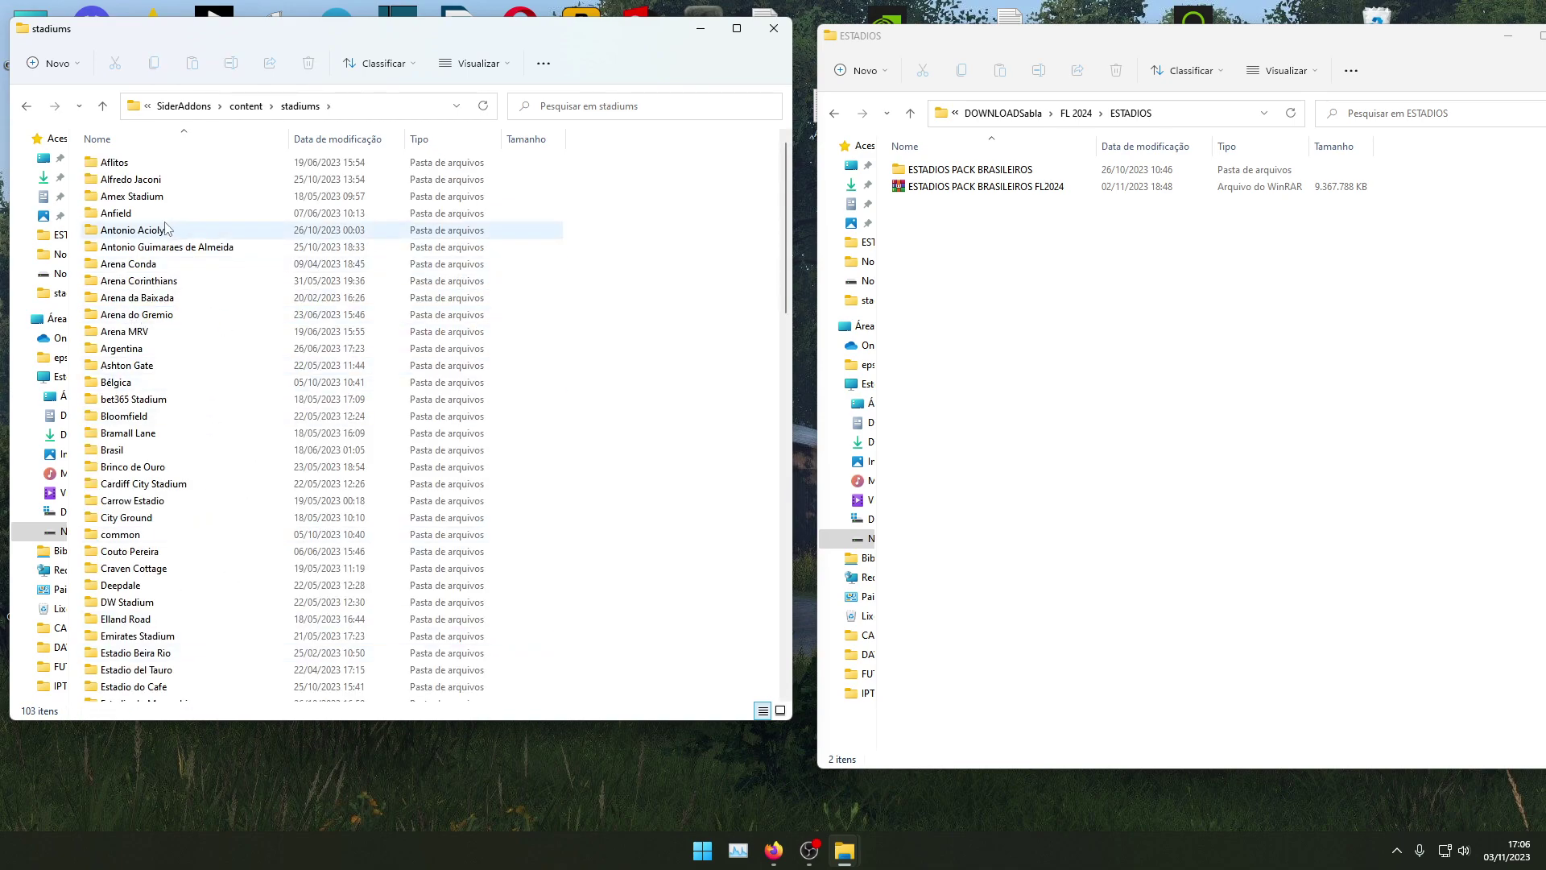
scroll(164, 325, "down", 20)
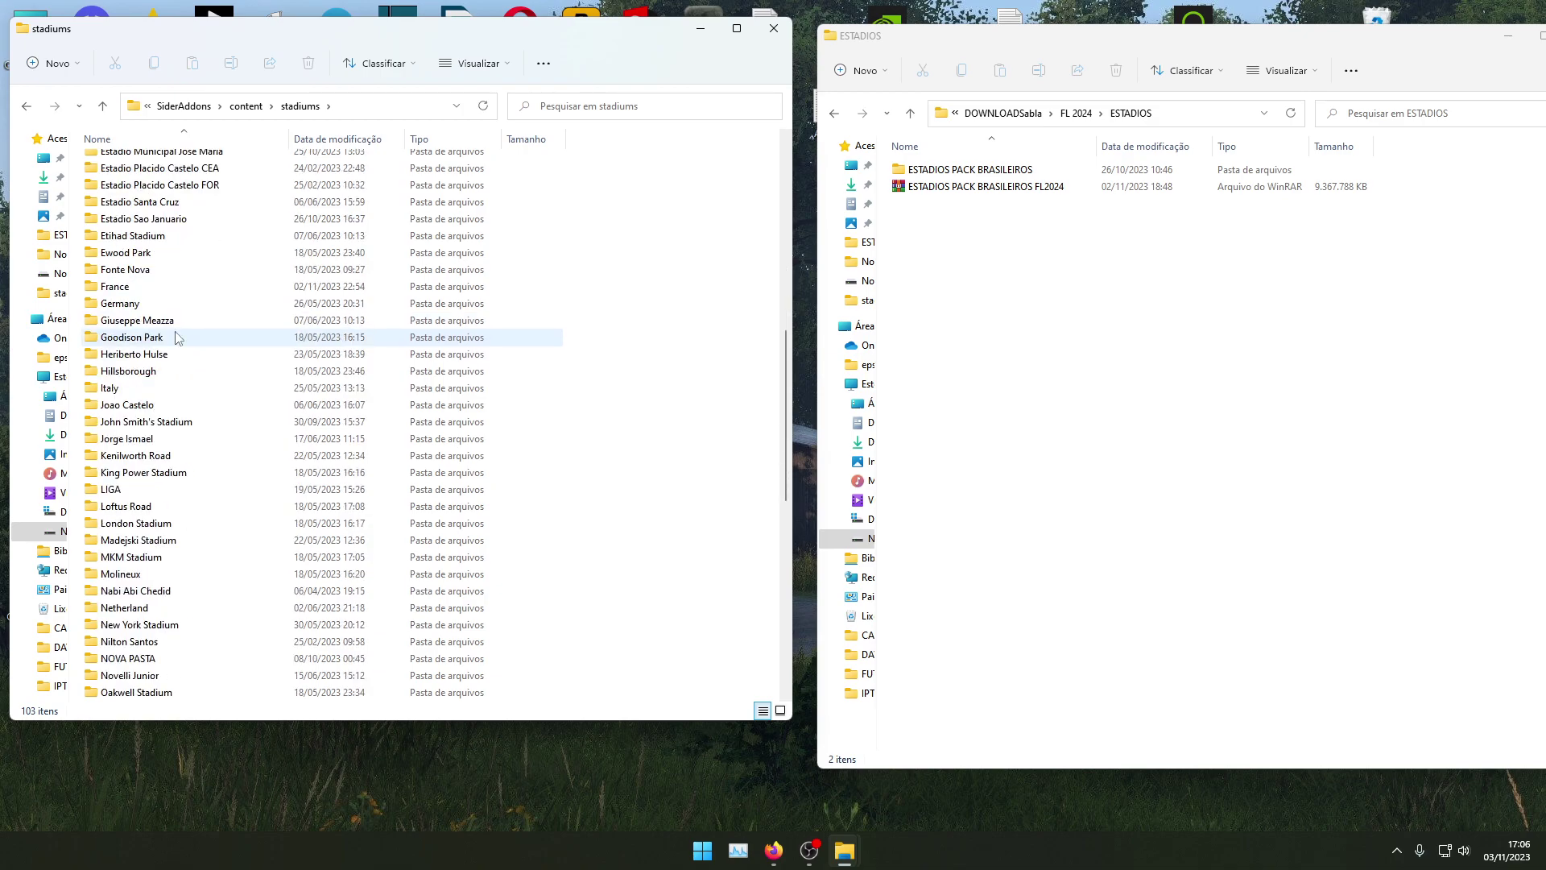
scroll(182, 337, "down", 3)
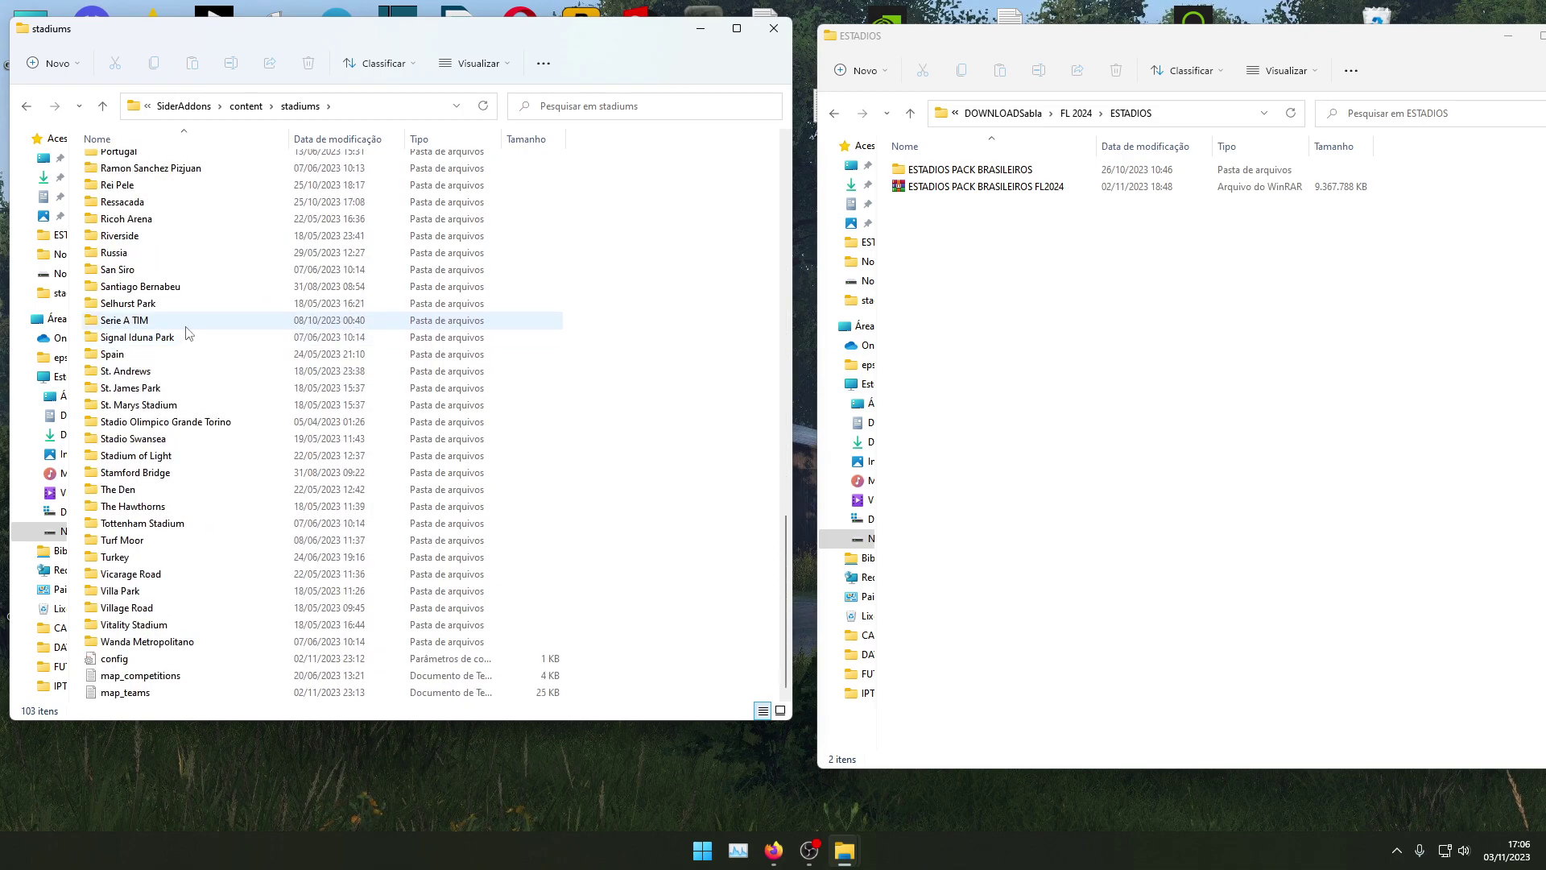
scroll(205, 403, "up", 16)
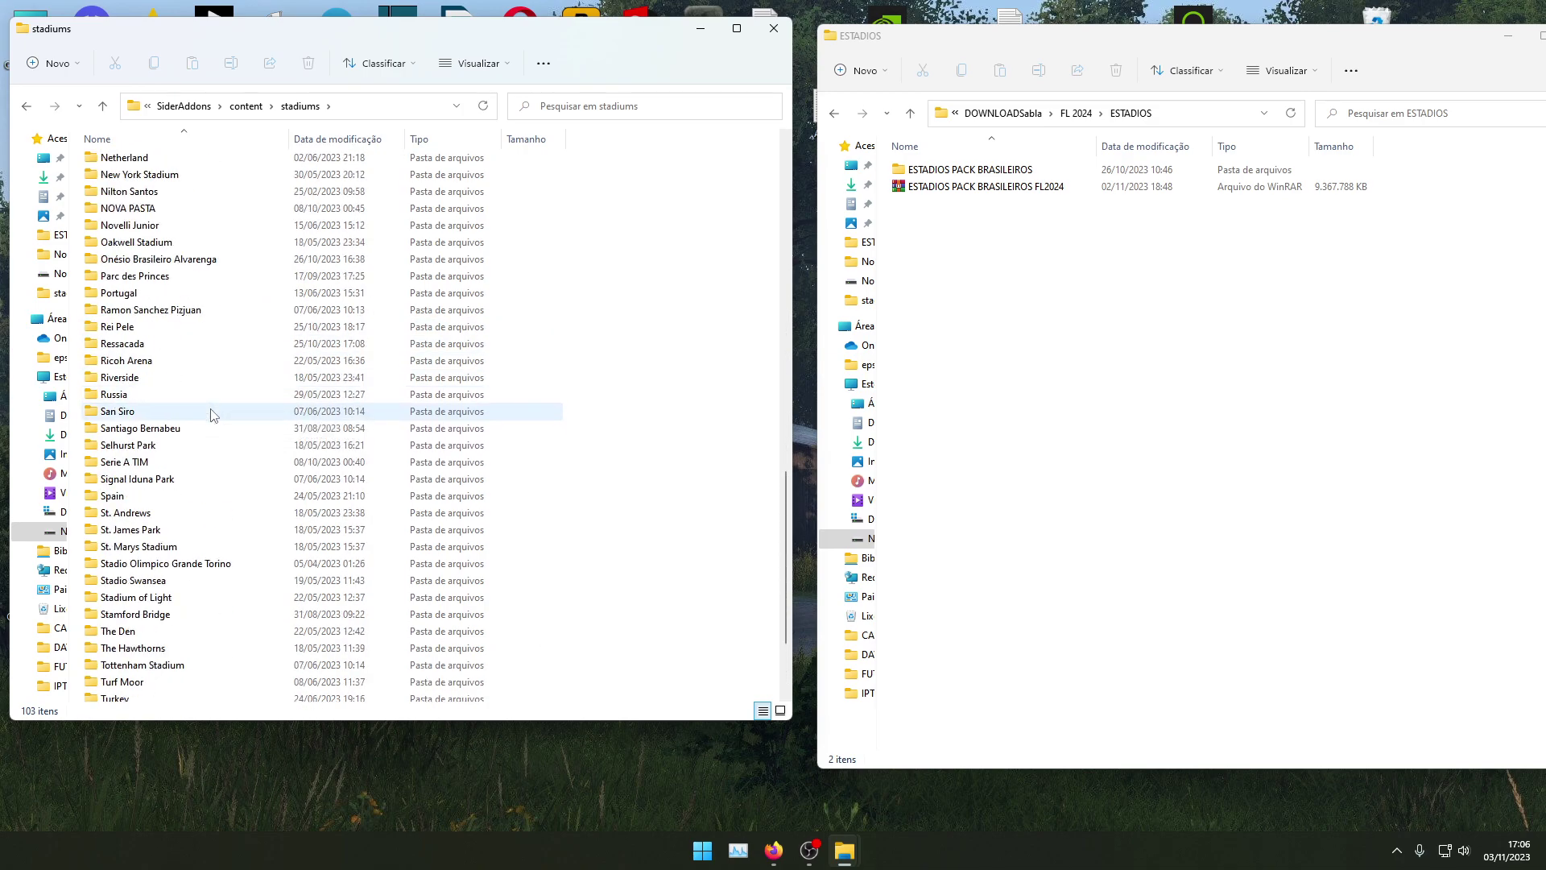
scroll(216, 412, "up", 4)
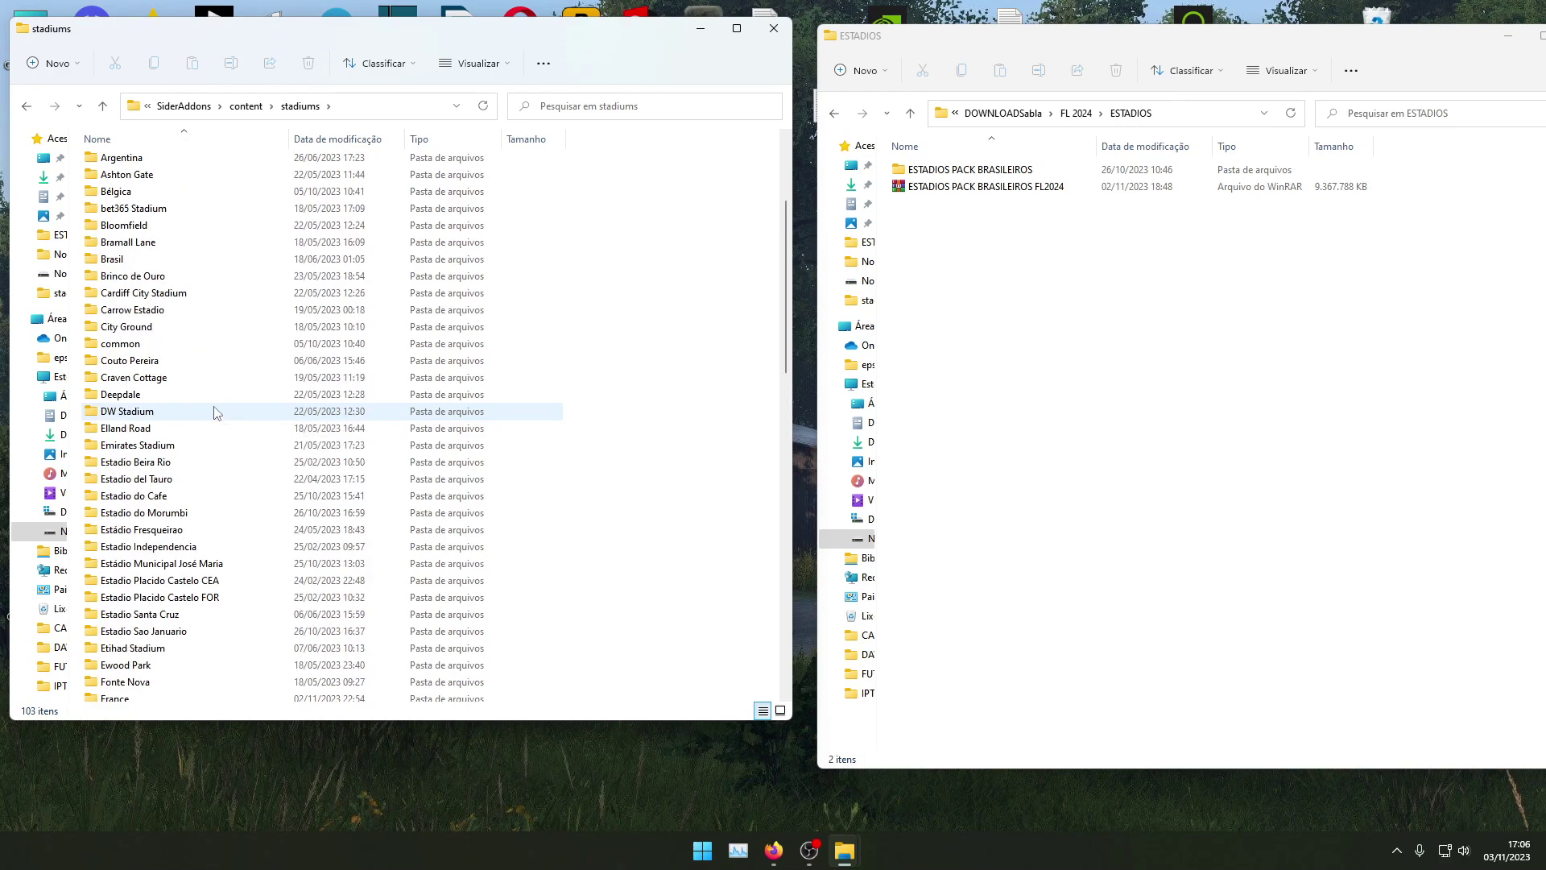
scroll(216, 412, "up", 4)
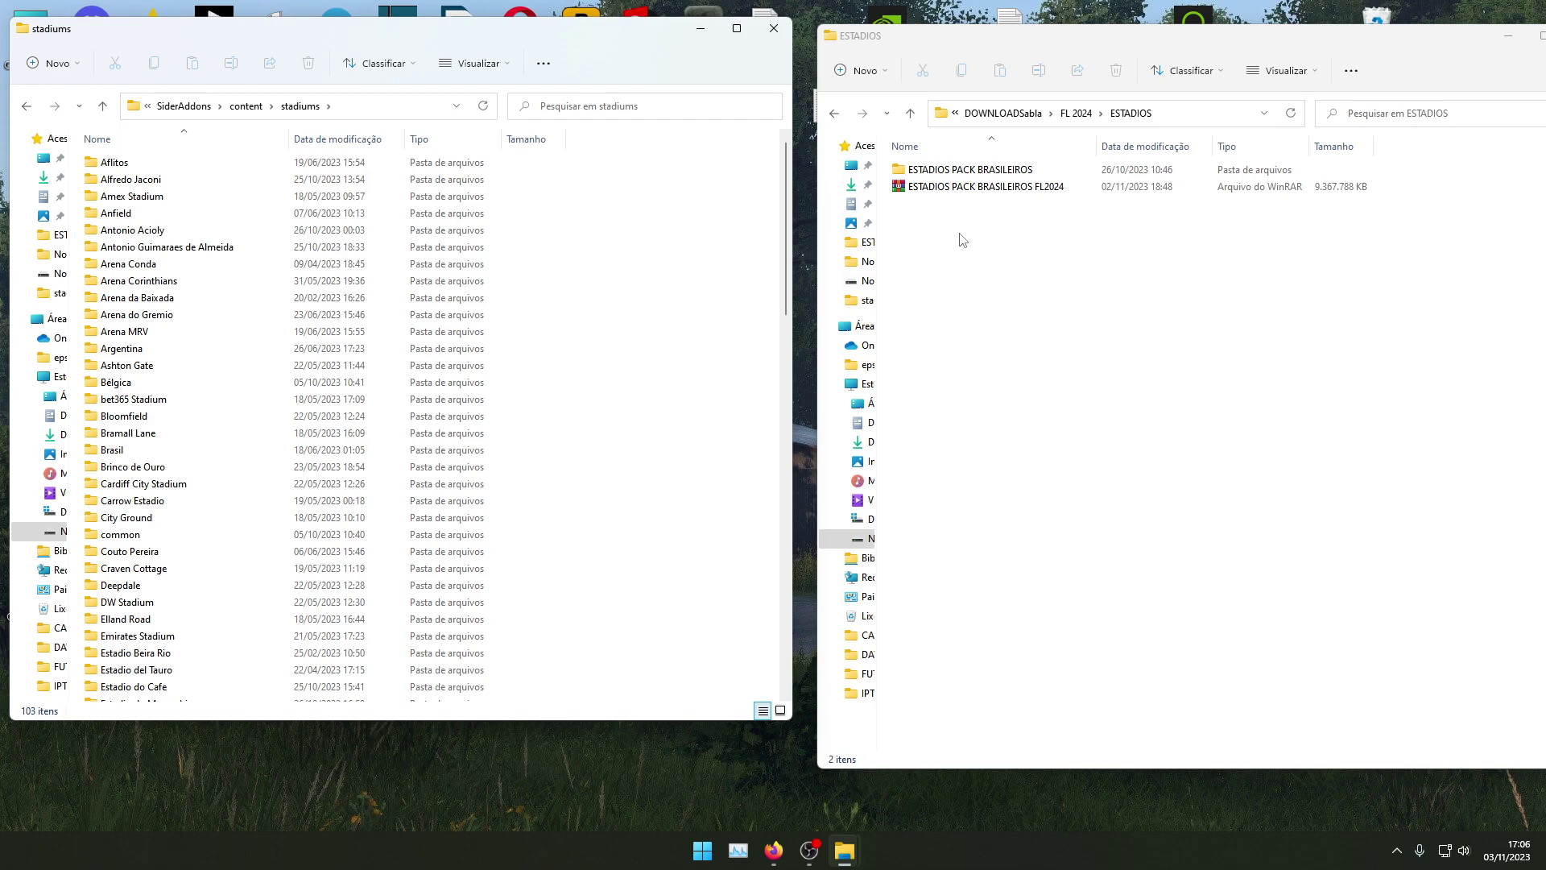
- Open the map_teams file from the ESTADIOS PACK BRASILEIROS folder and move its window clear of the file
left_click(970, 171)
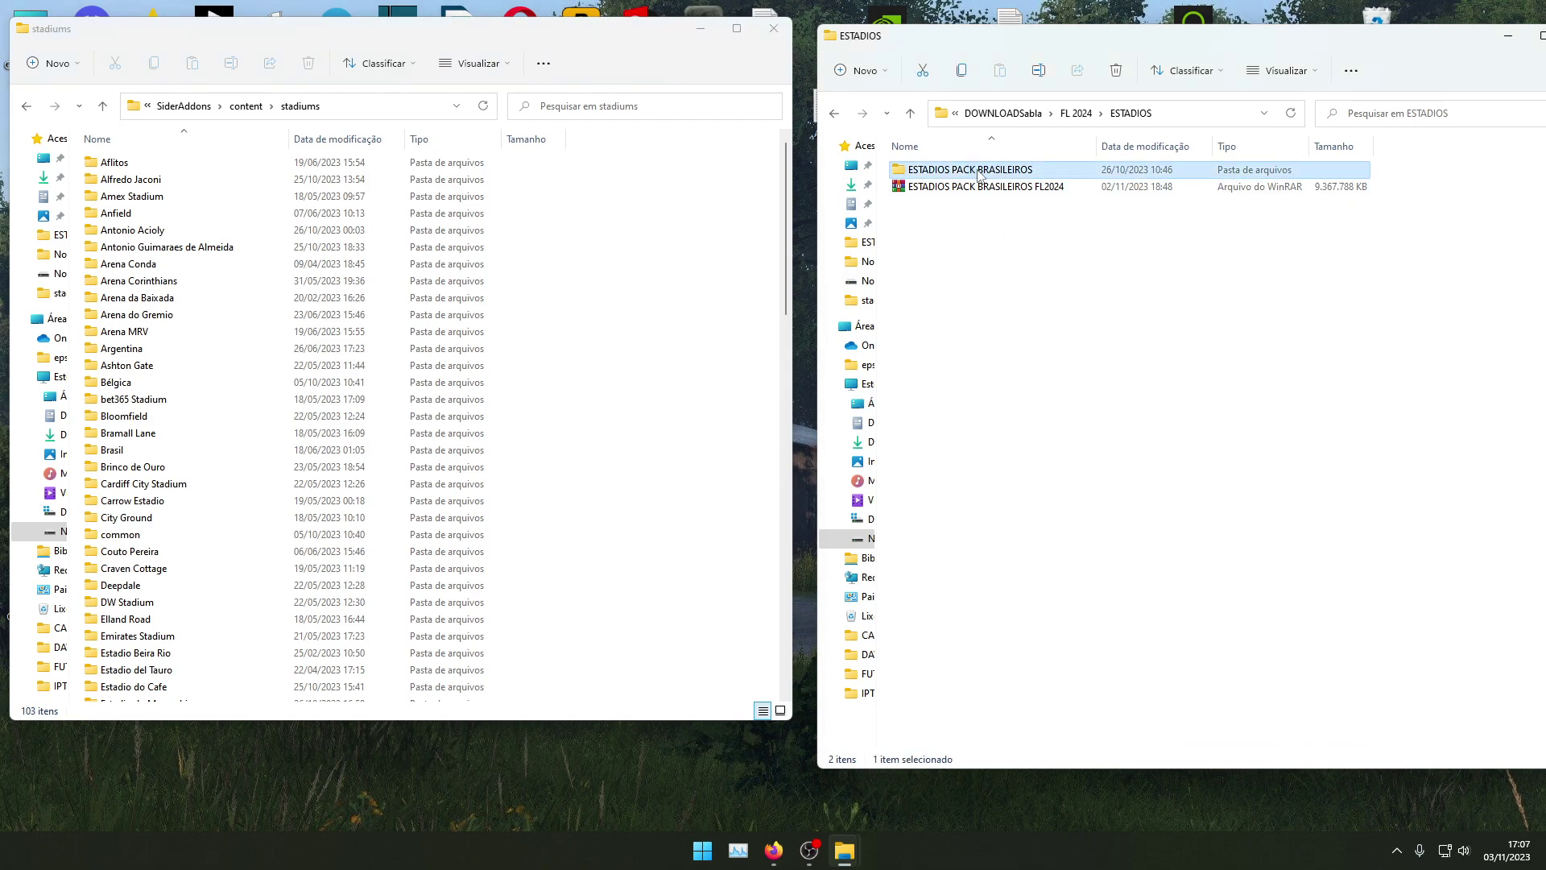
double_click(979, 174)
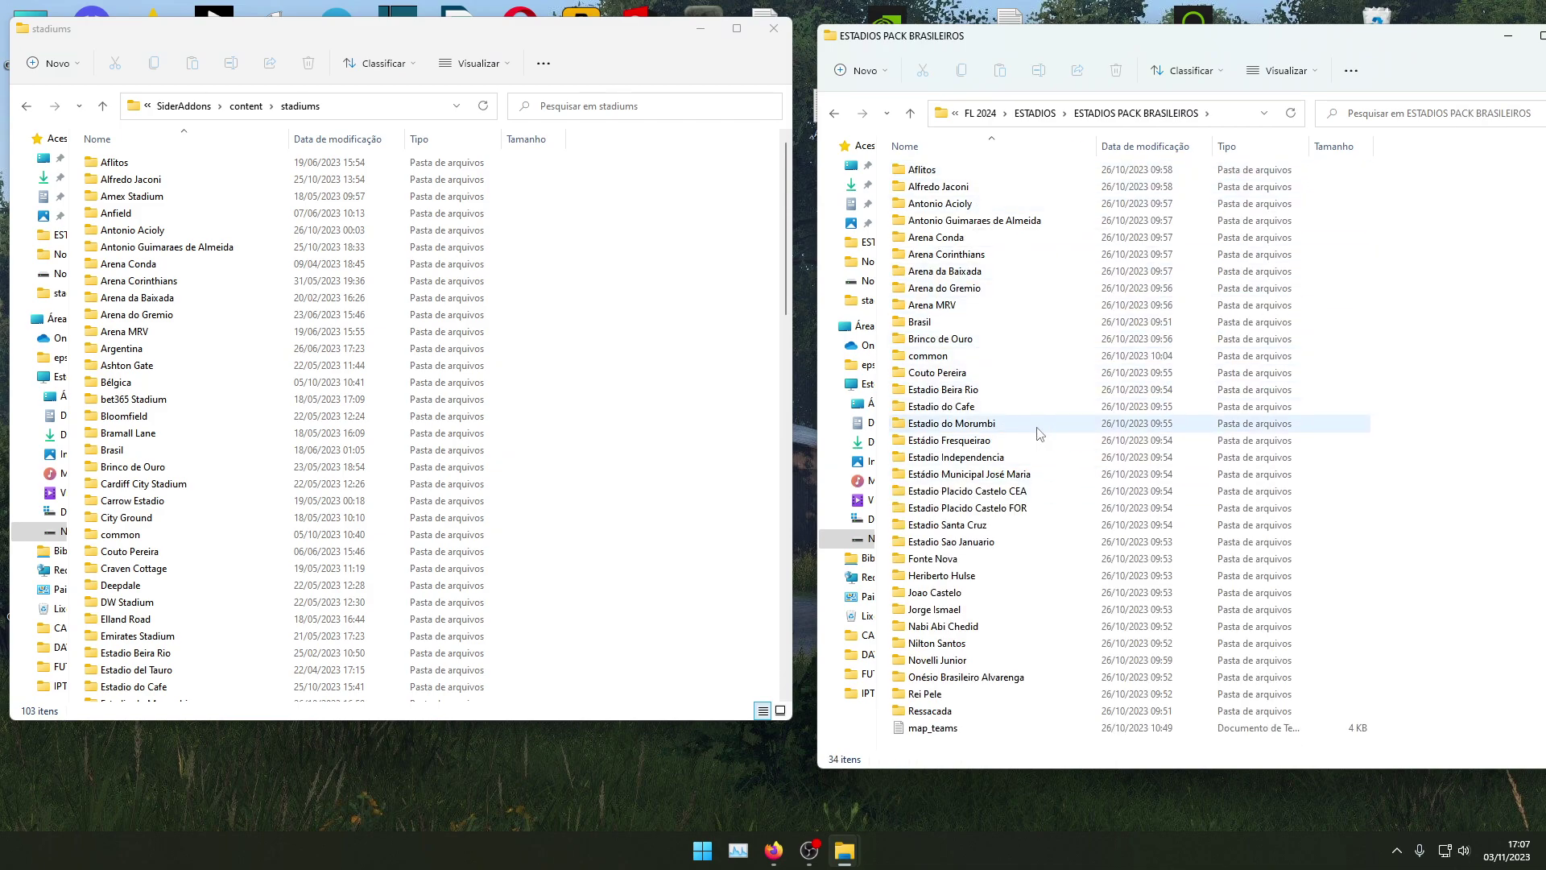
mouse_move(1038, 436)
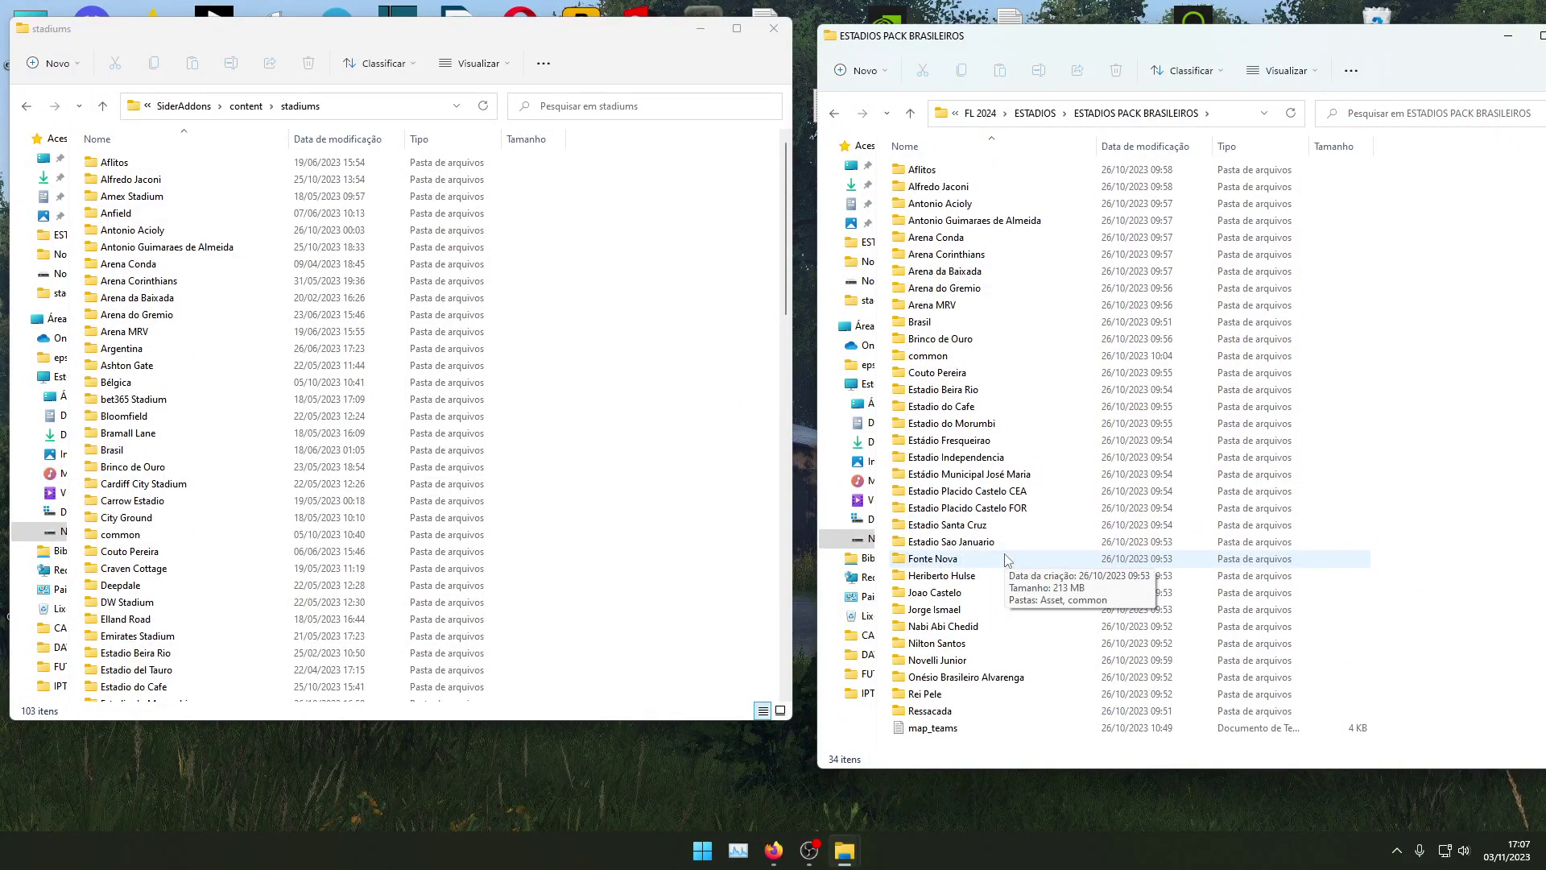
left_click(937, 732)
double_click(936, 729)
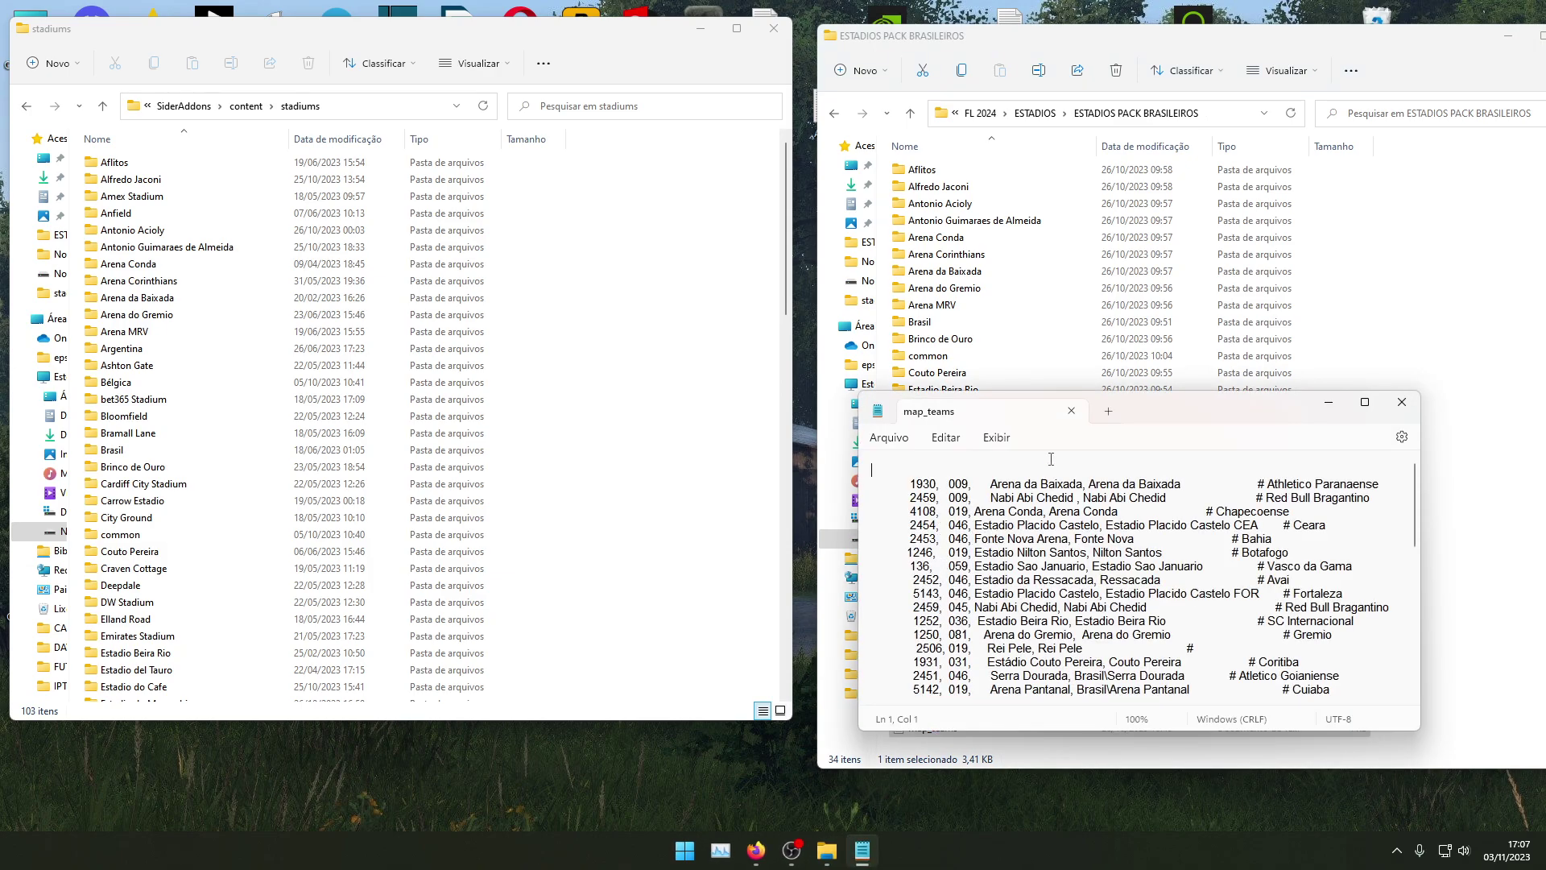
left_click_drag(1158, 417, 1135, 249)
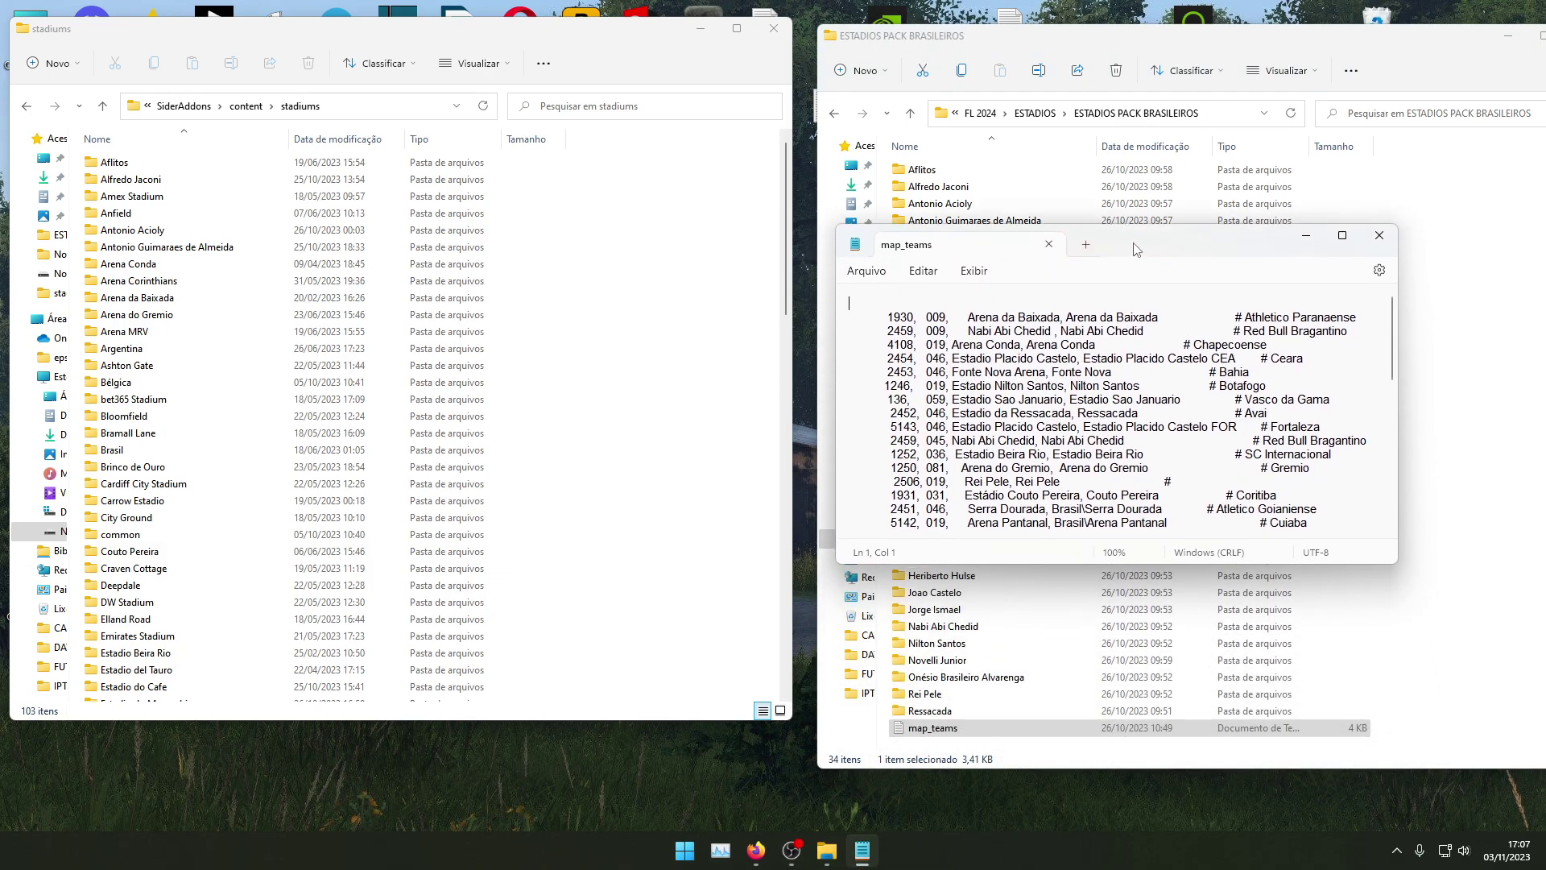
- Select the stadium entries through the end of the pack's map_teams file, review them and close the file
left_click_drag(889, 317, 1371, 574)
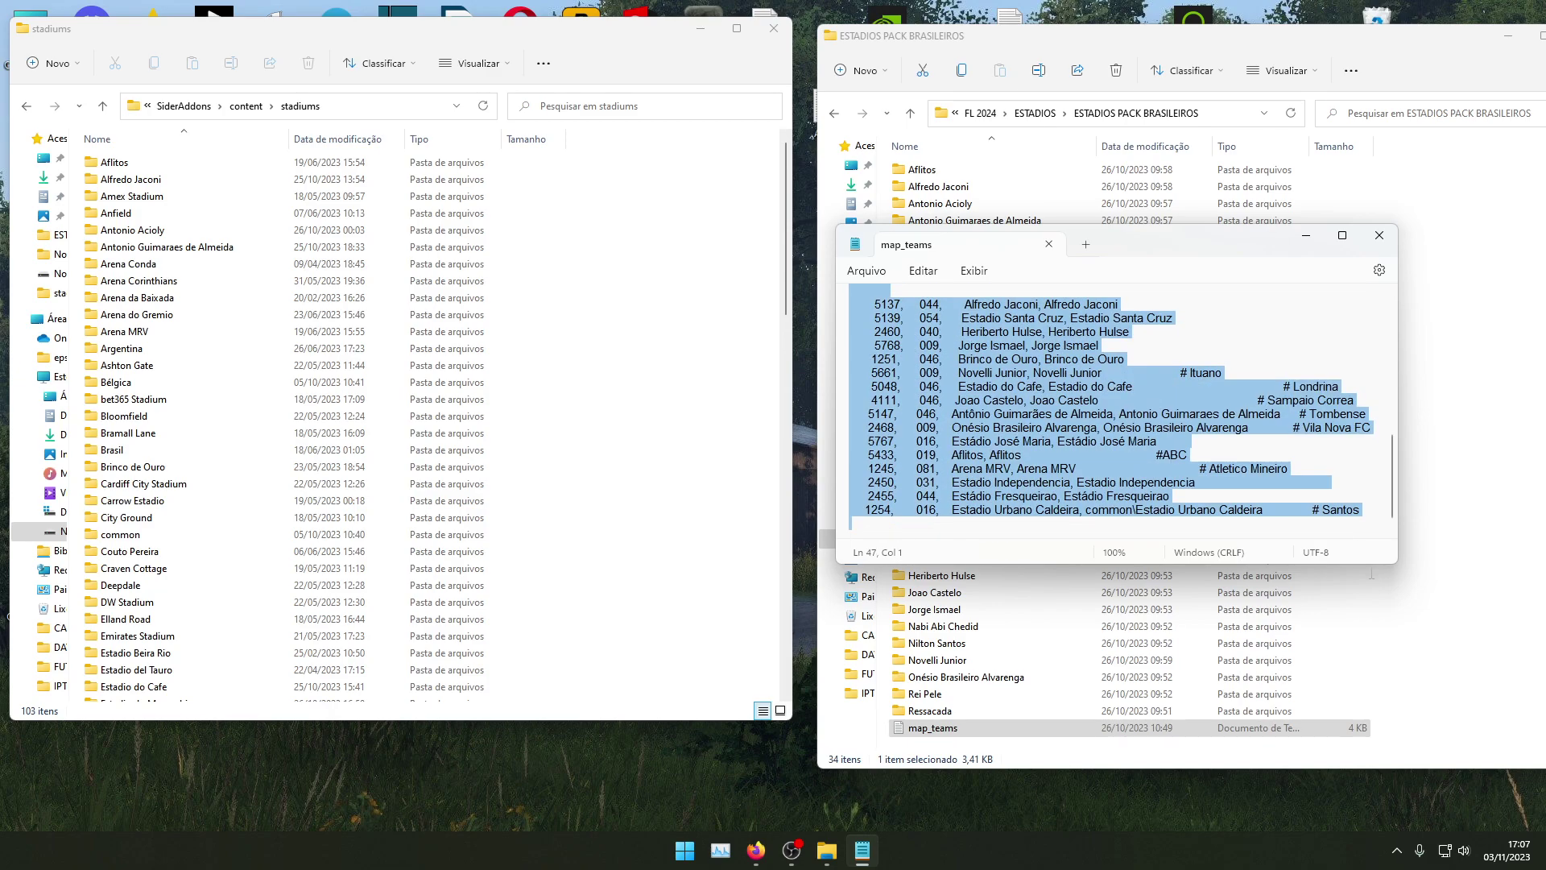
right_click(1014, 402)
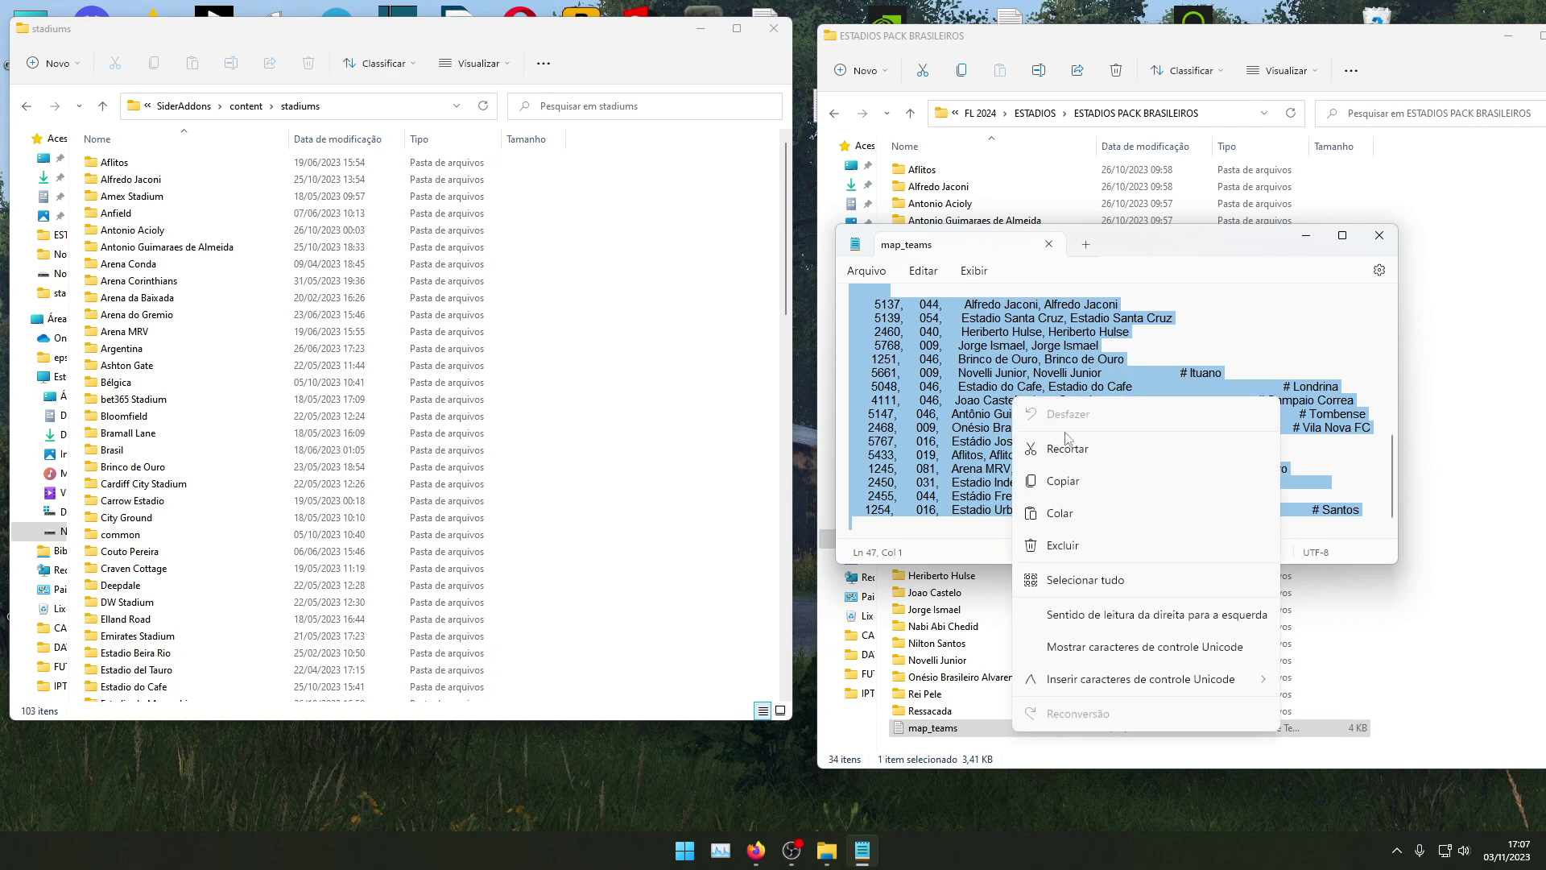
left_click(1022, 354)
scroll(1021, 354, "up", 10)
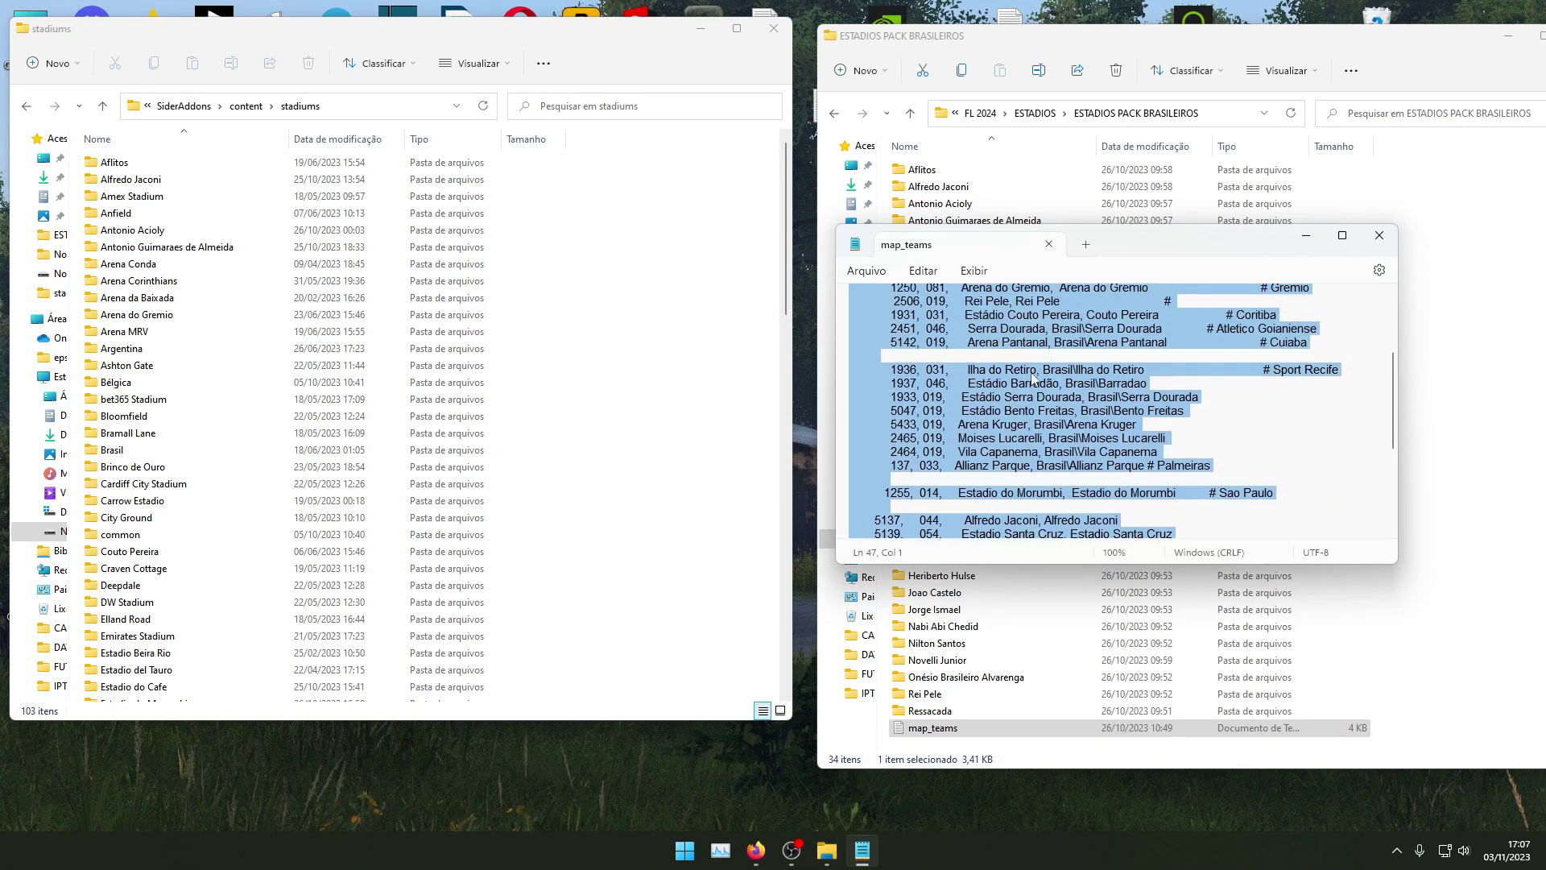
left_click(1050, 244)
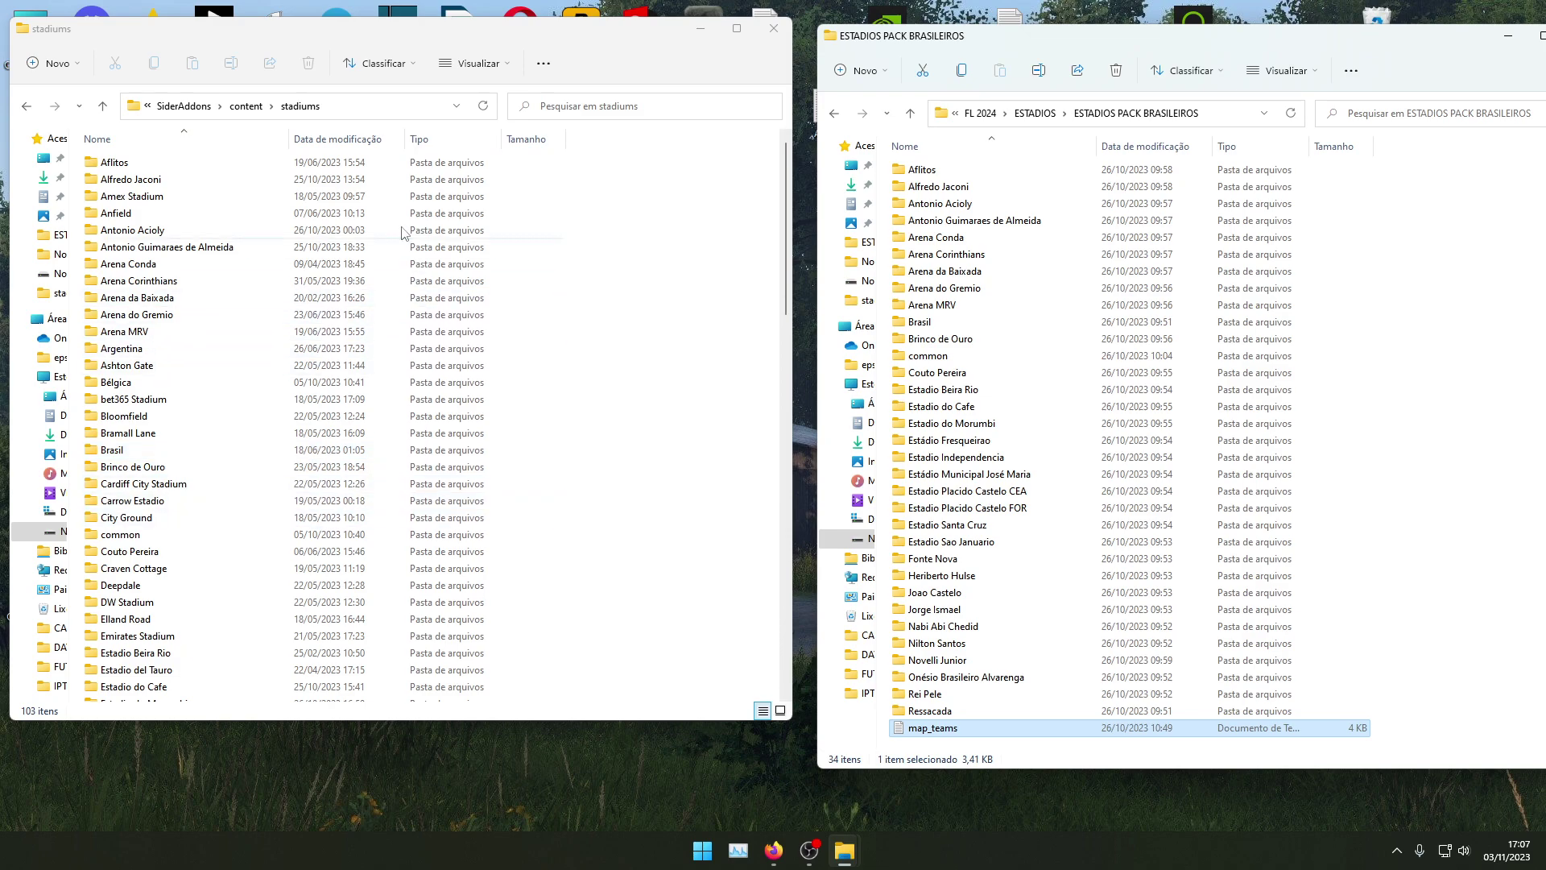
- Reopen the game's stadiums folder and open its map_teams file, placing the text window between the two folder windows
left_click(102, 106)
double_click(129, 315)
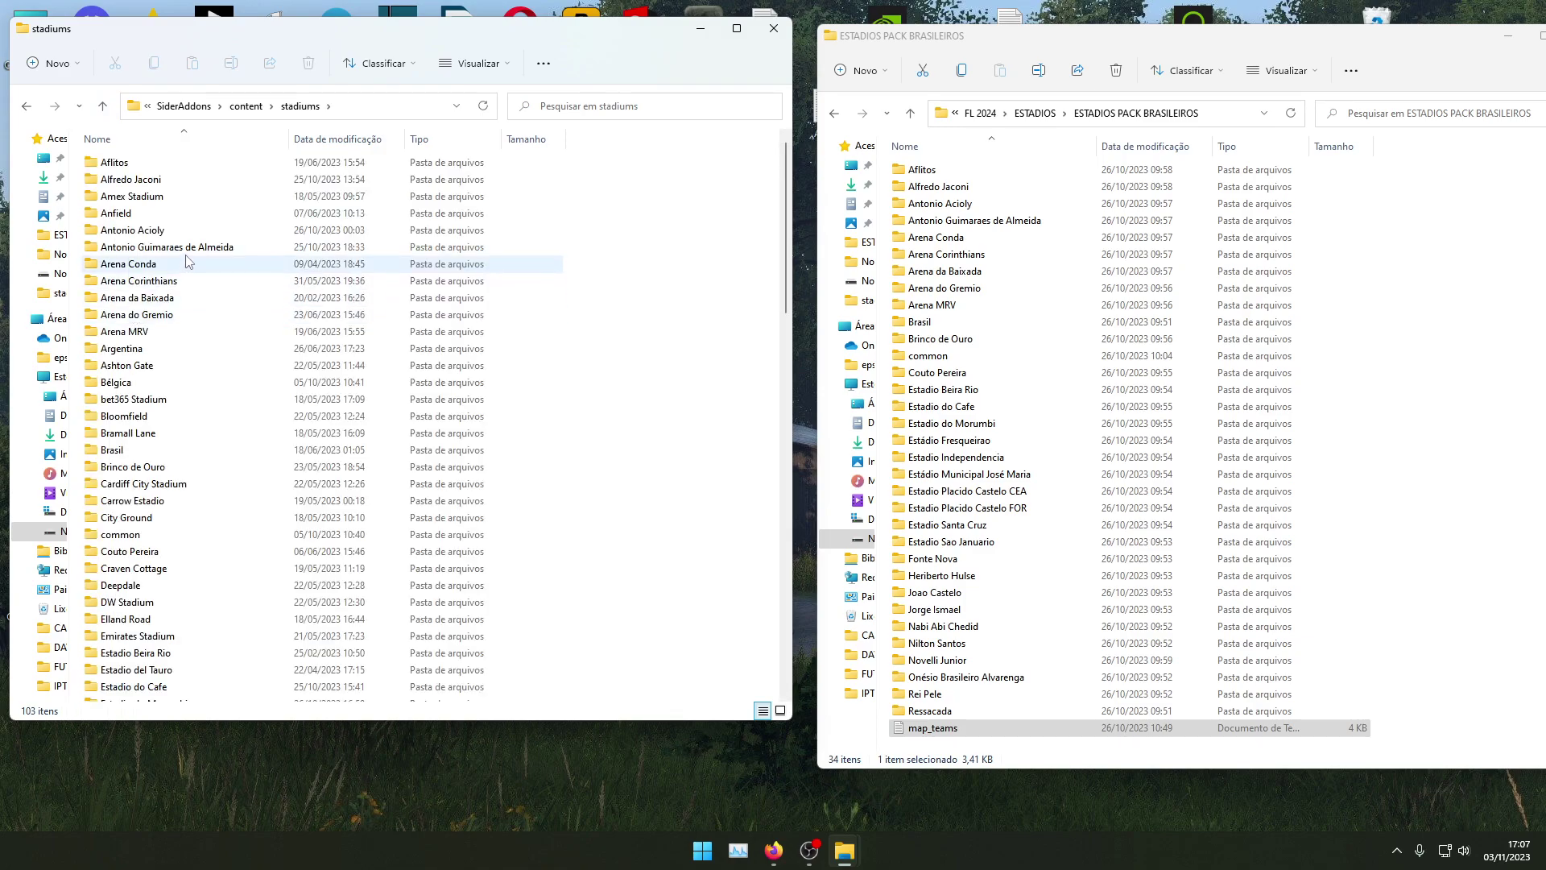
scroll(241, 400, "down", 16)
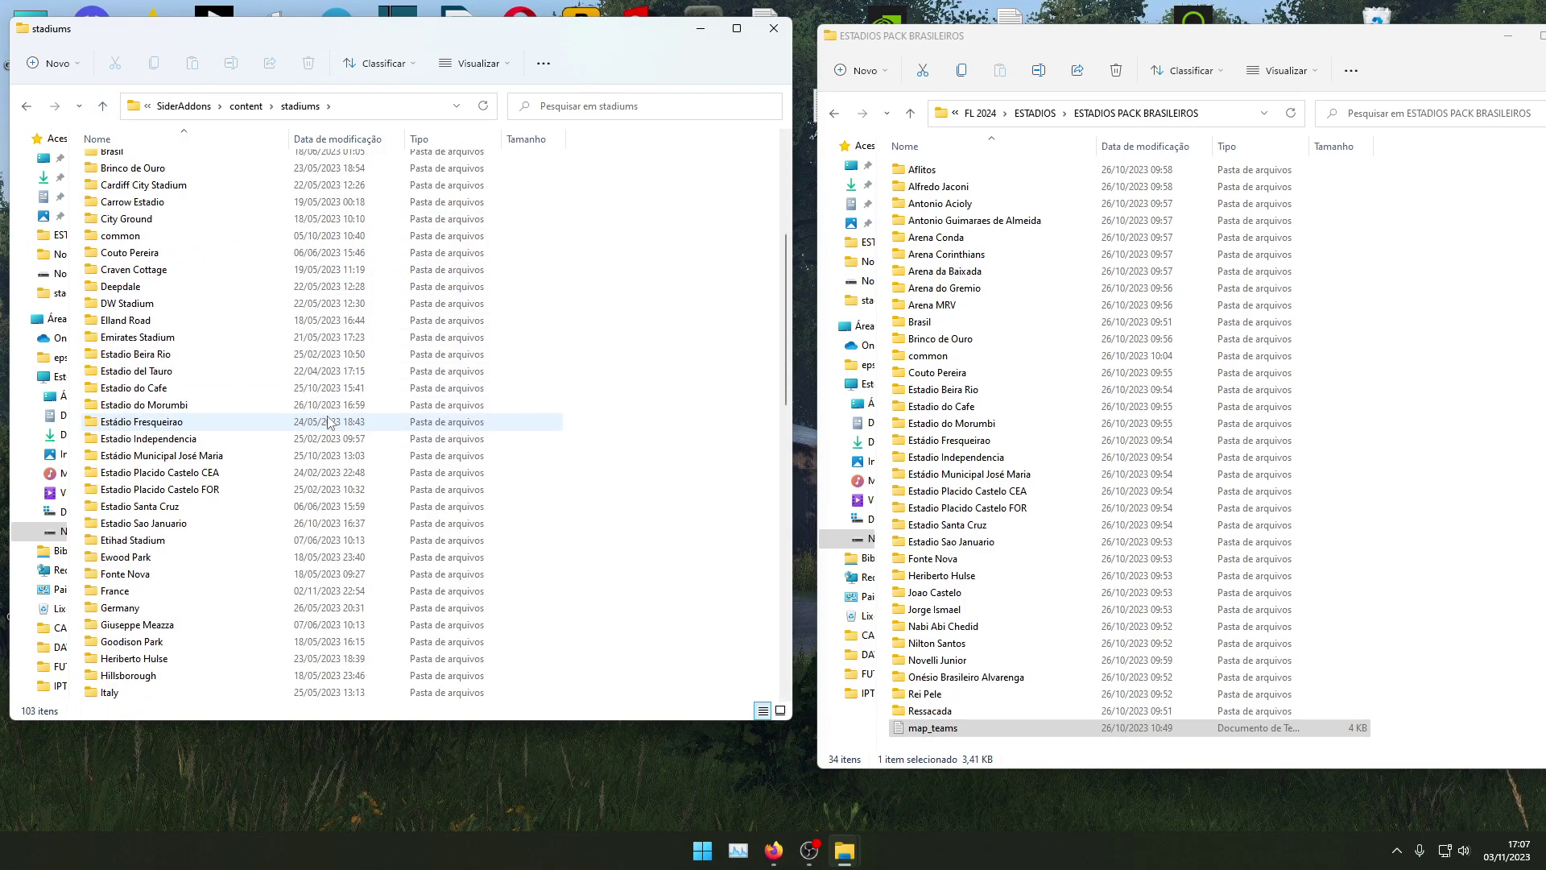
scroll(328, 427, "down", 7)
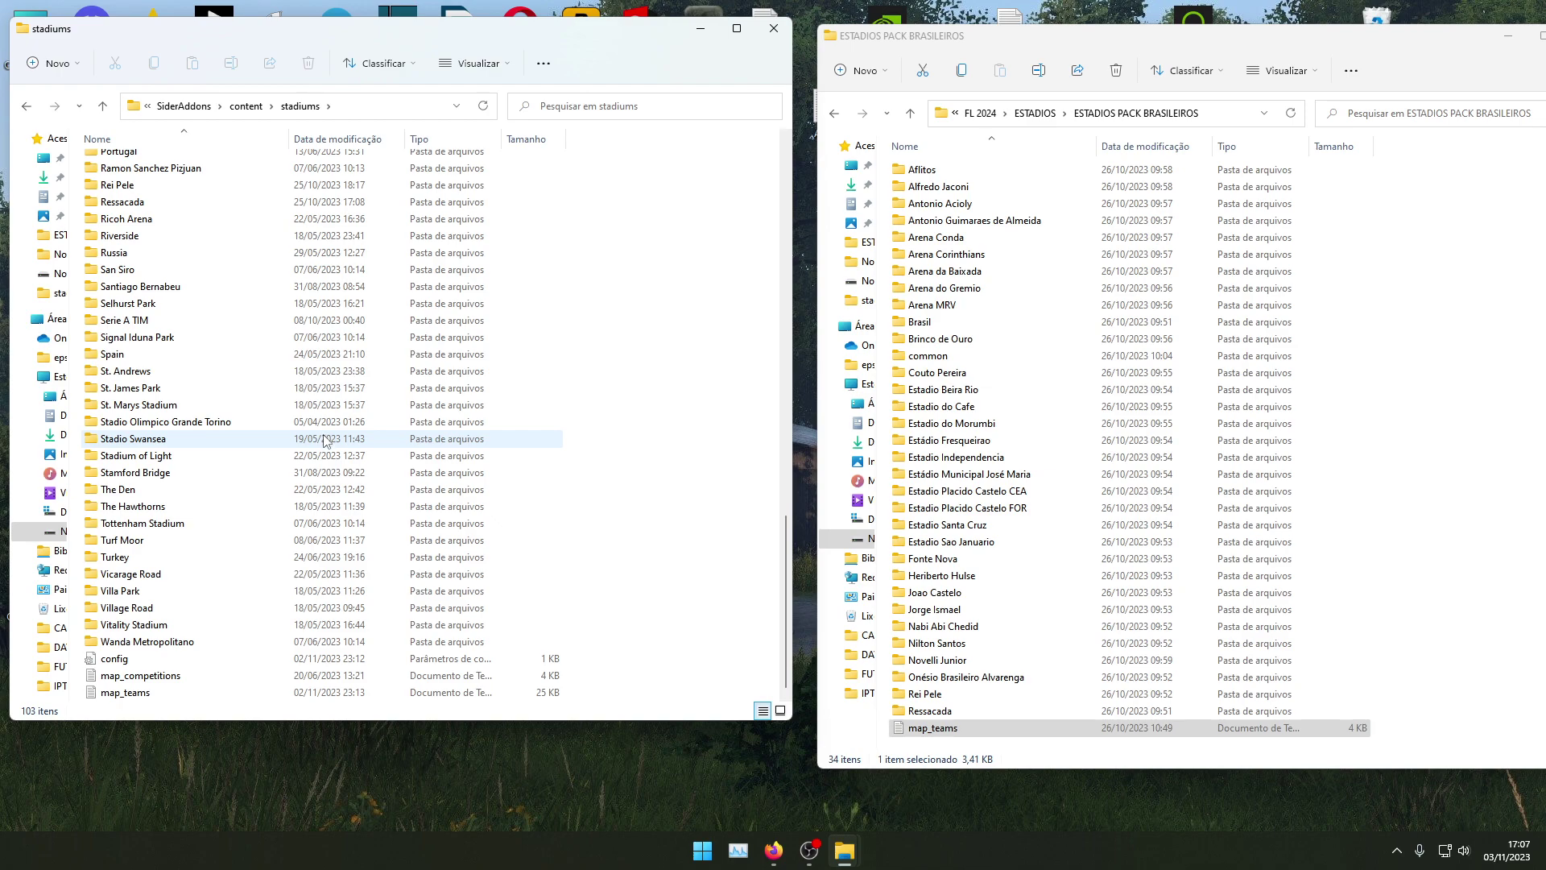
double_click(125, 692)
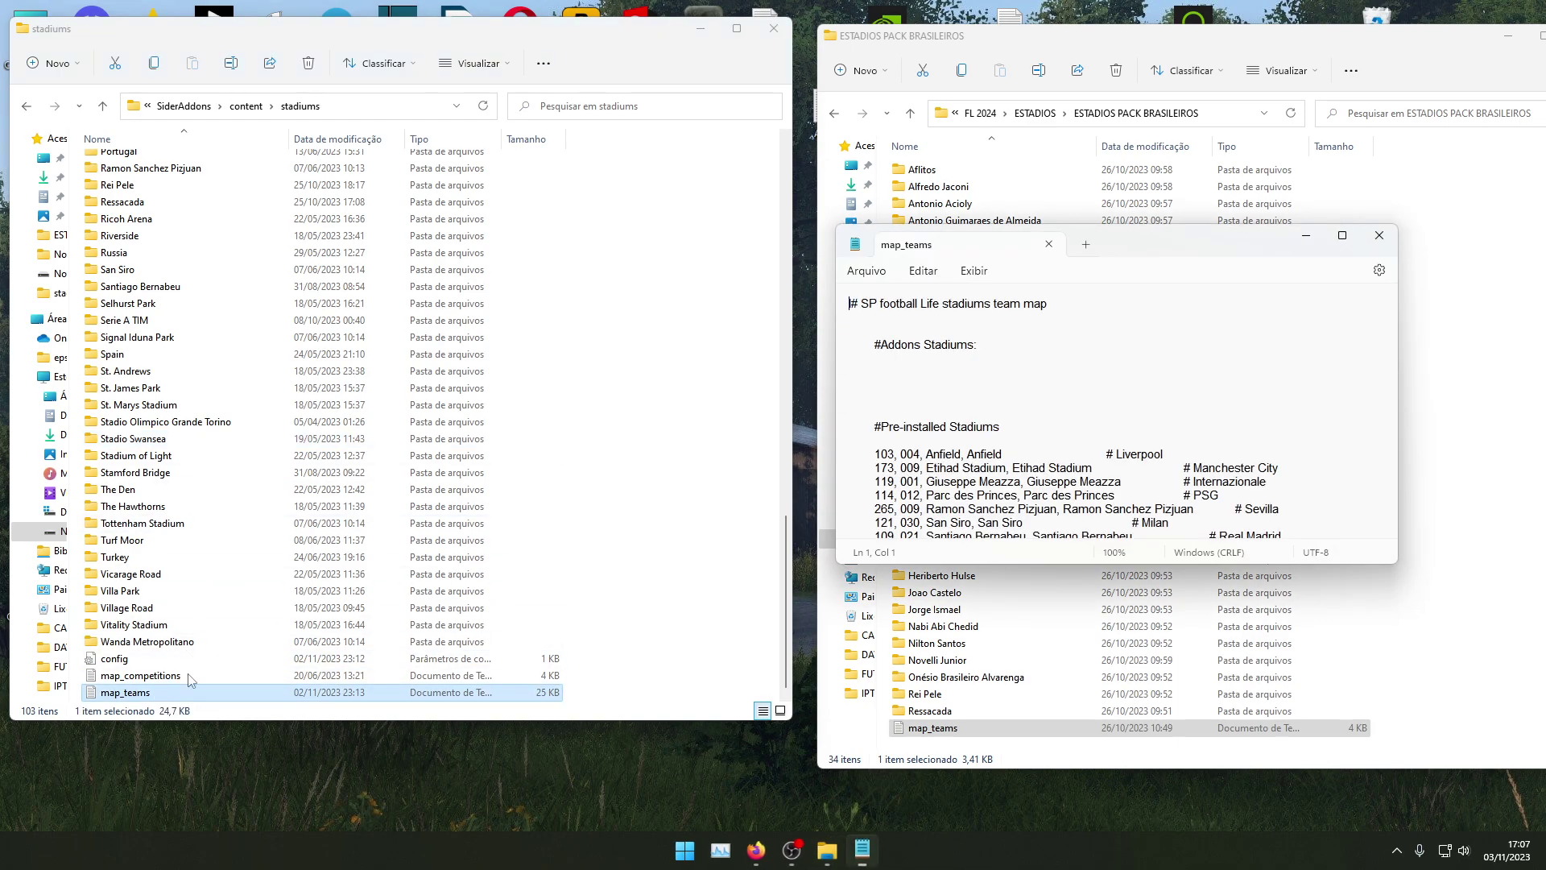
left_click_drag(1137, 250, 789, 187)
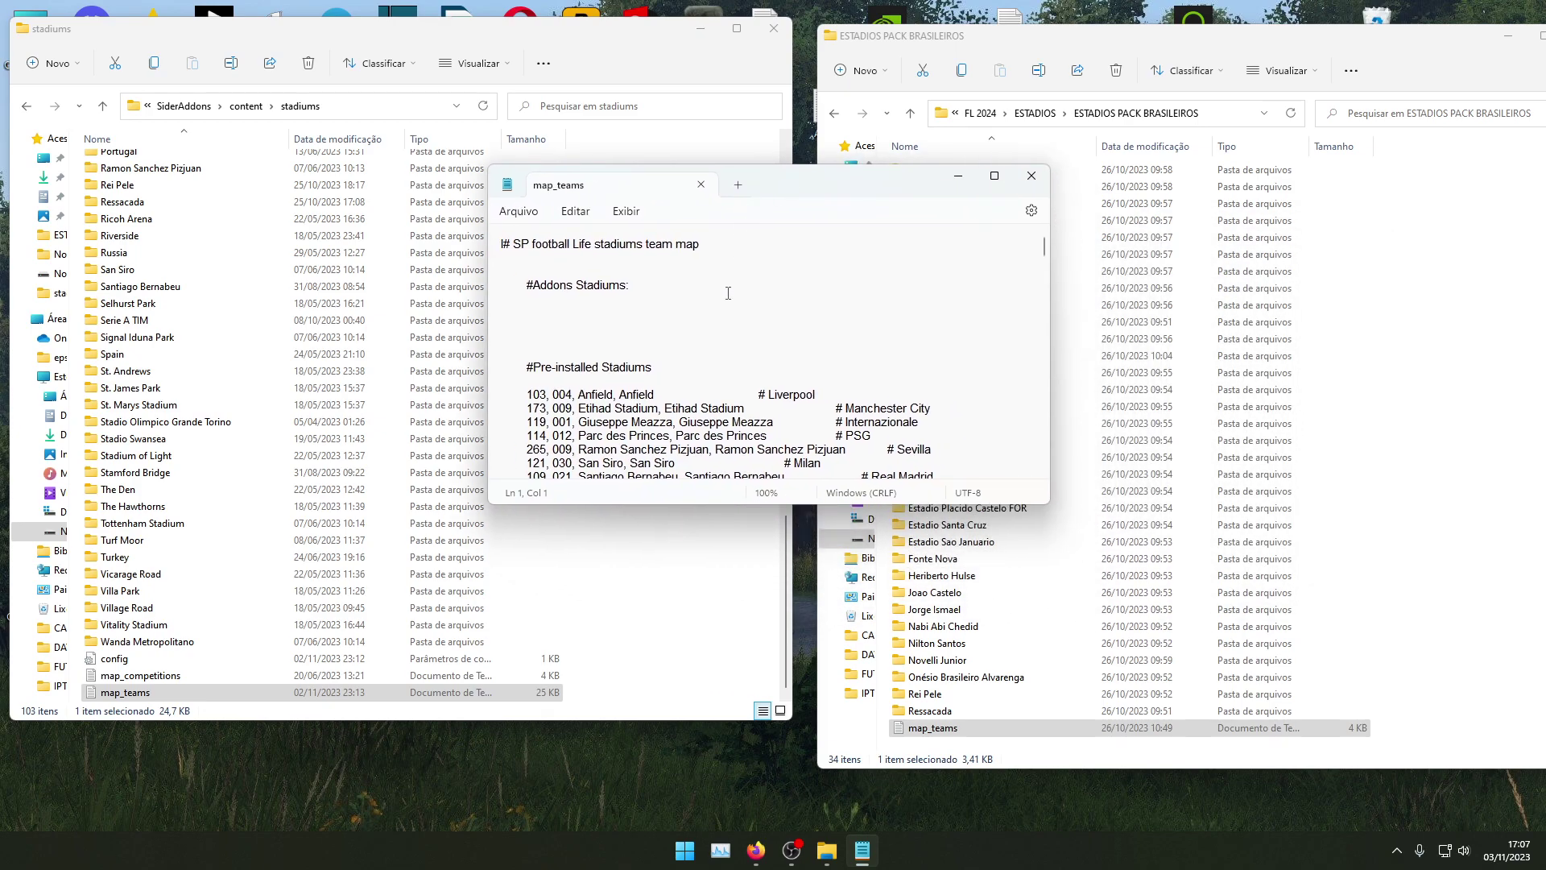
- Examine the entries in the game's map_teams file from the pre-installed stadiums down to the #ARGENTINA section
scroll(605, 371, "down", 3)
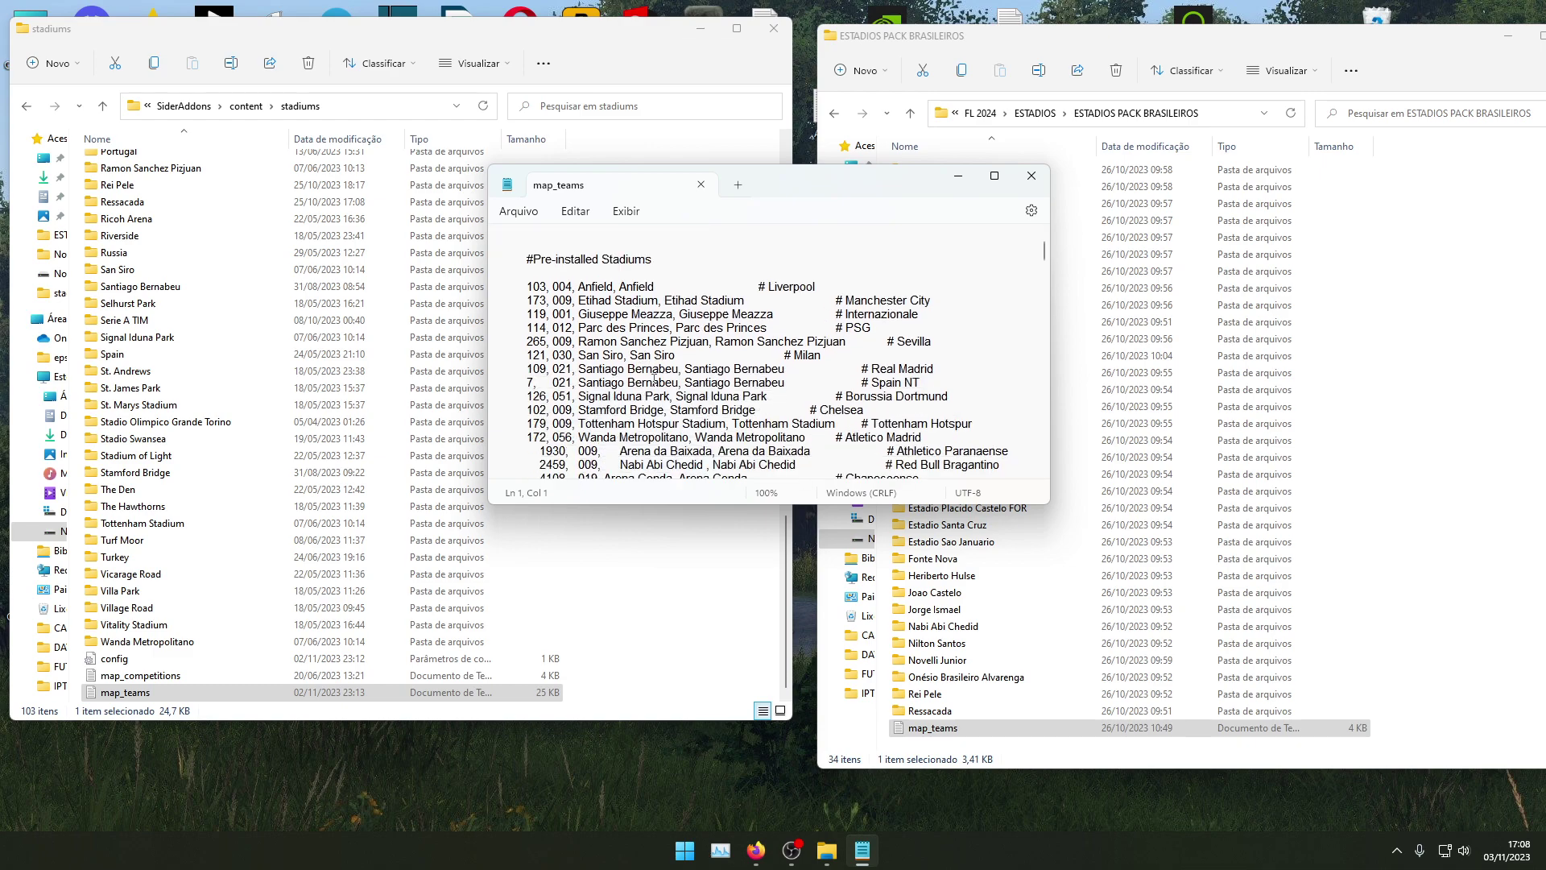
scroll(652, 369, "down", 4)
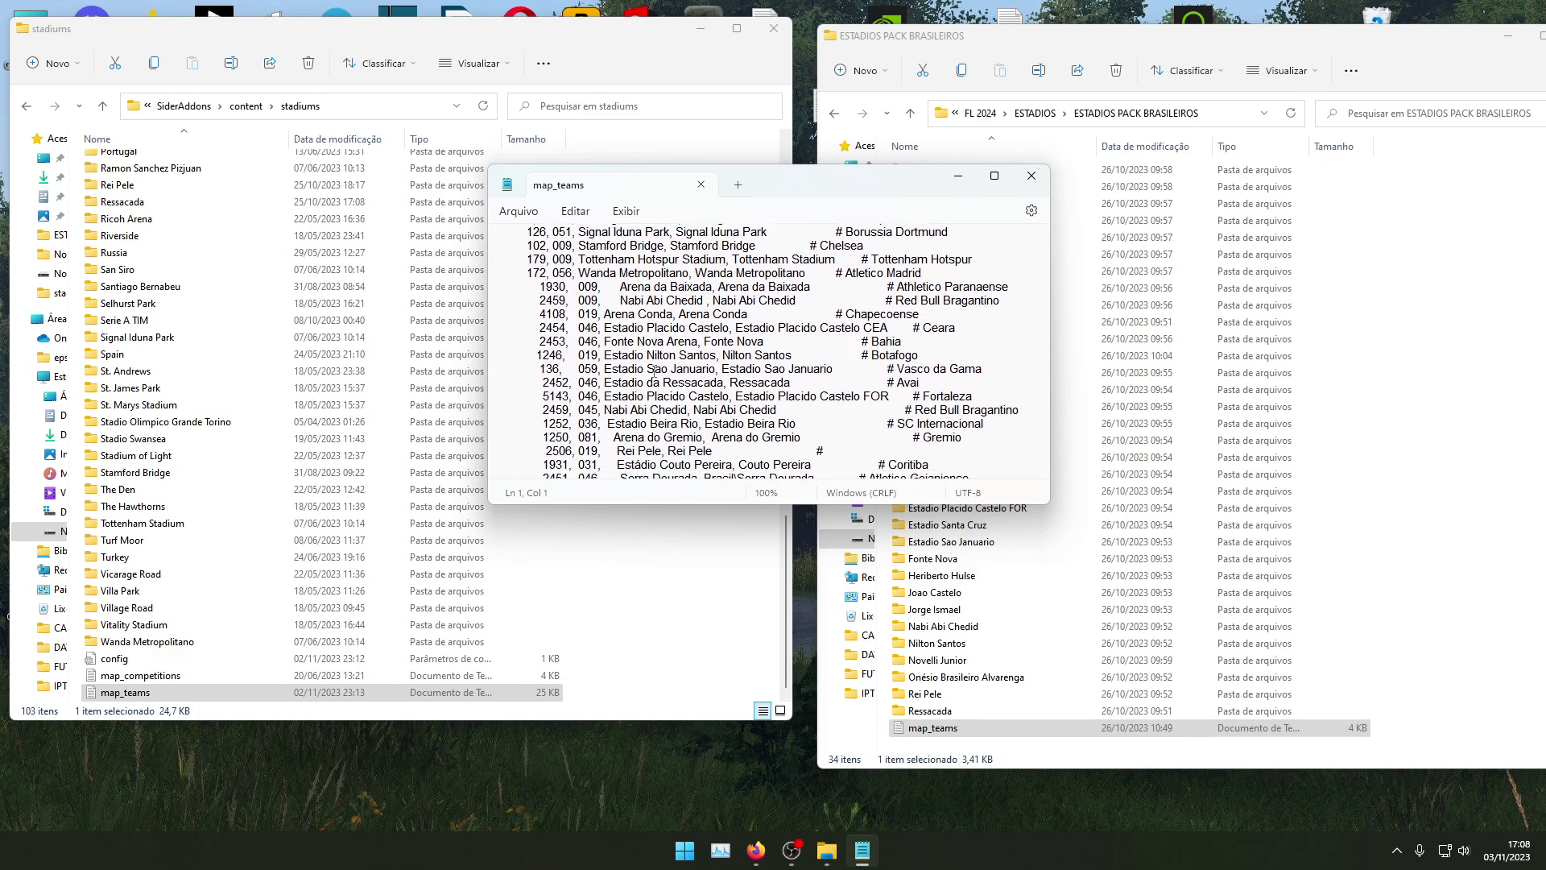
scroll(652, 370, "down", 15)
scroll(671, 367, "down", 10)
scroll(671, 366, "down", 6)
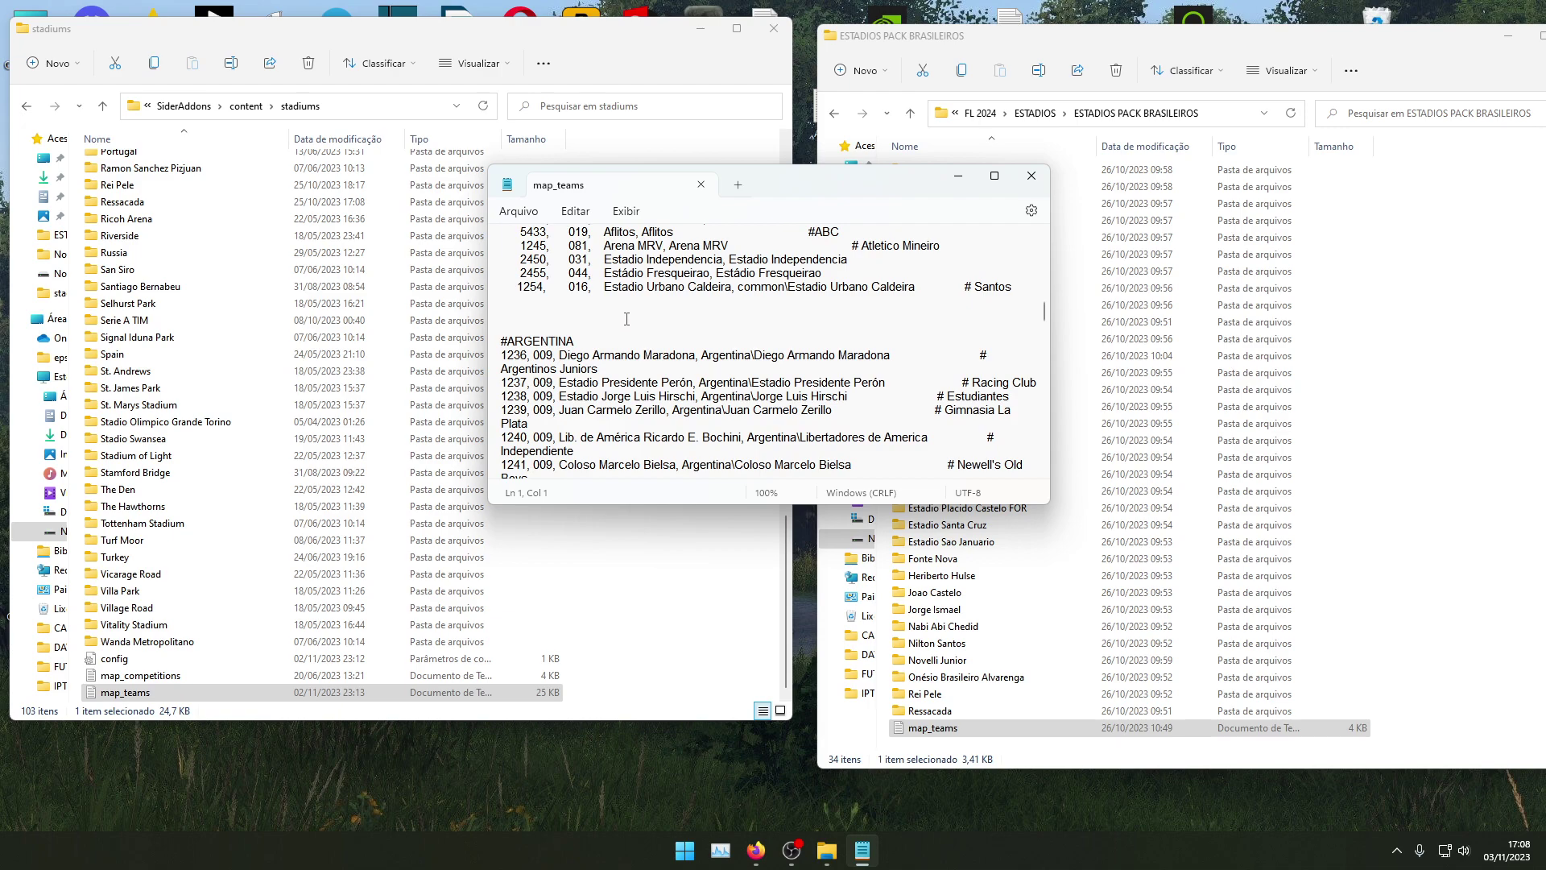
scroll(672, 323, "up", 1)
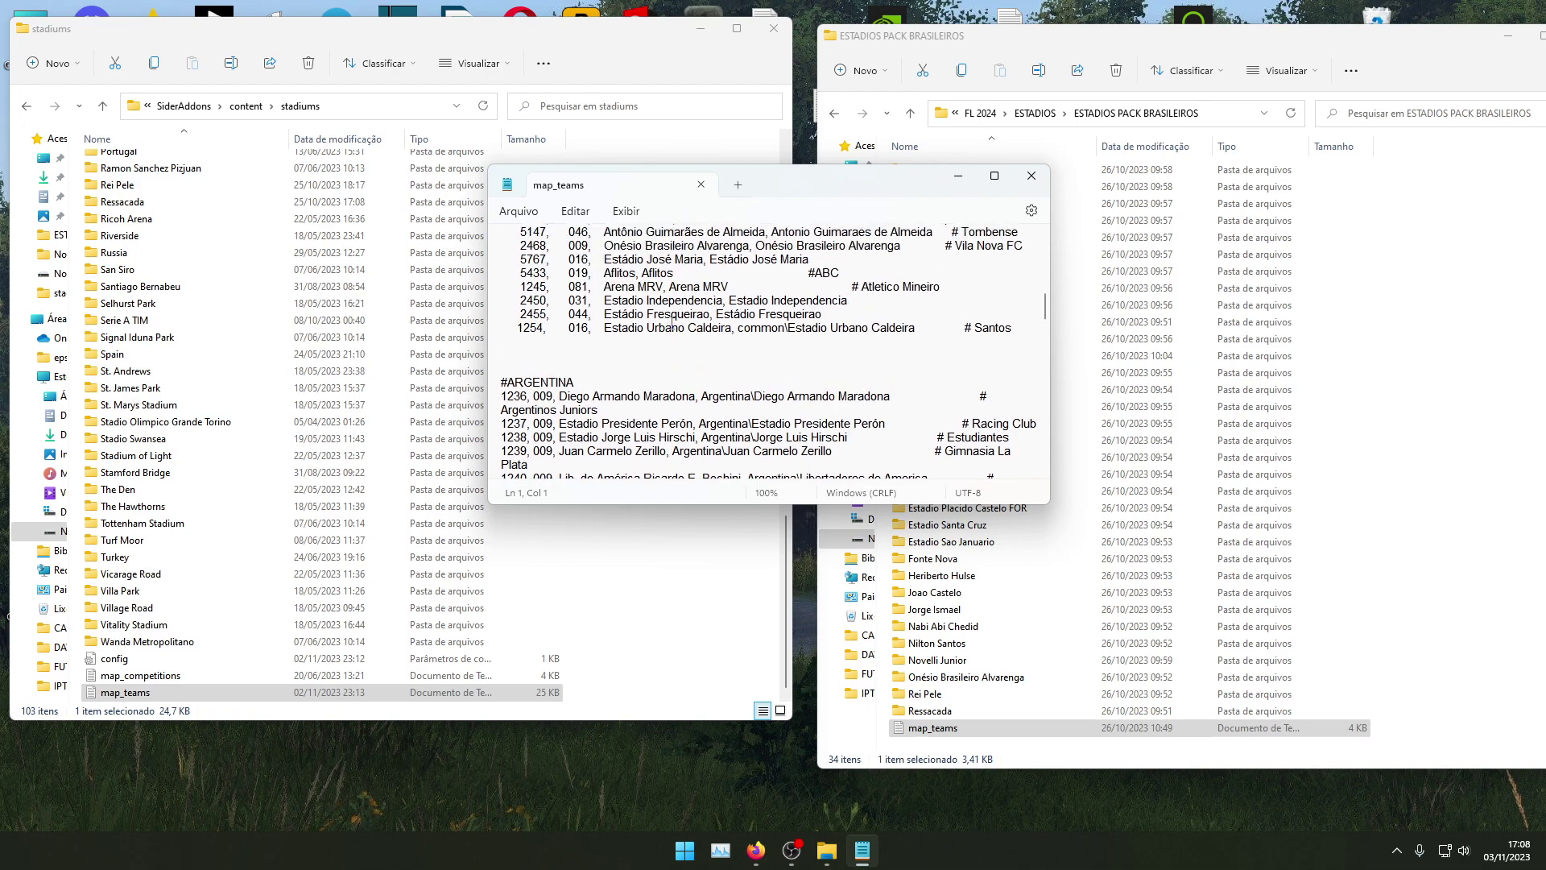
- Place the cursor on the blank line above #ARGENTINA and select the Brazilian stadium entries preceding it
right_click(547, 346)
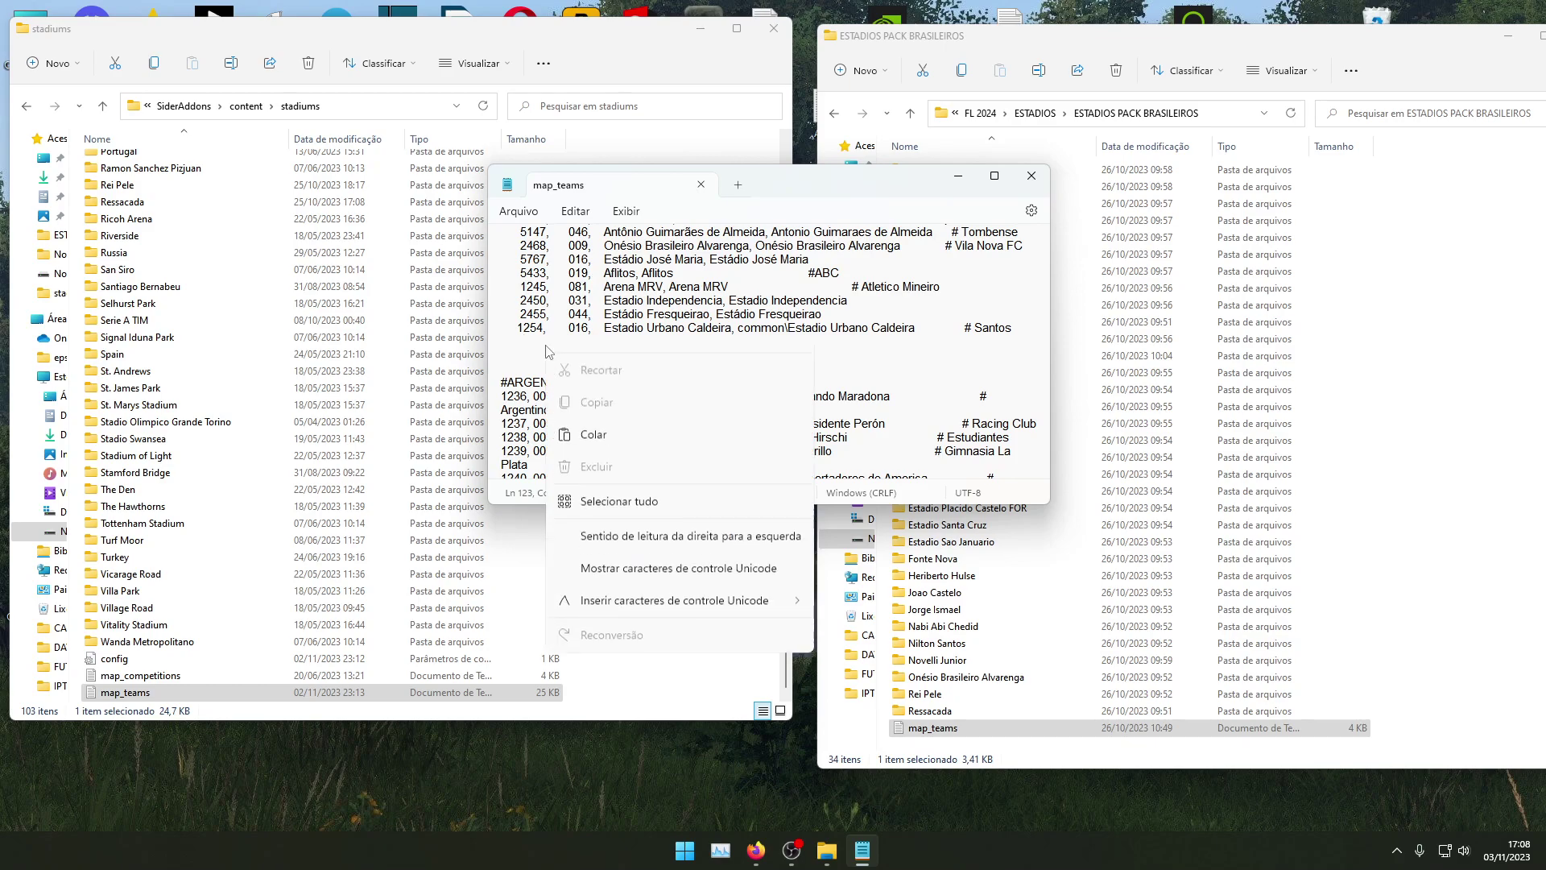
left_click(600, 355)
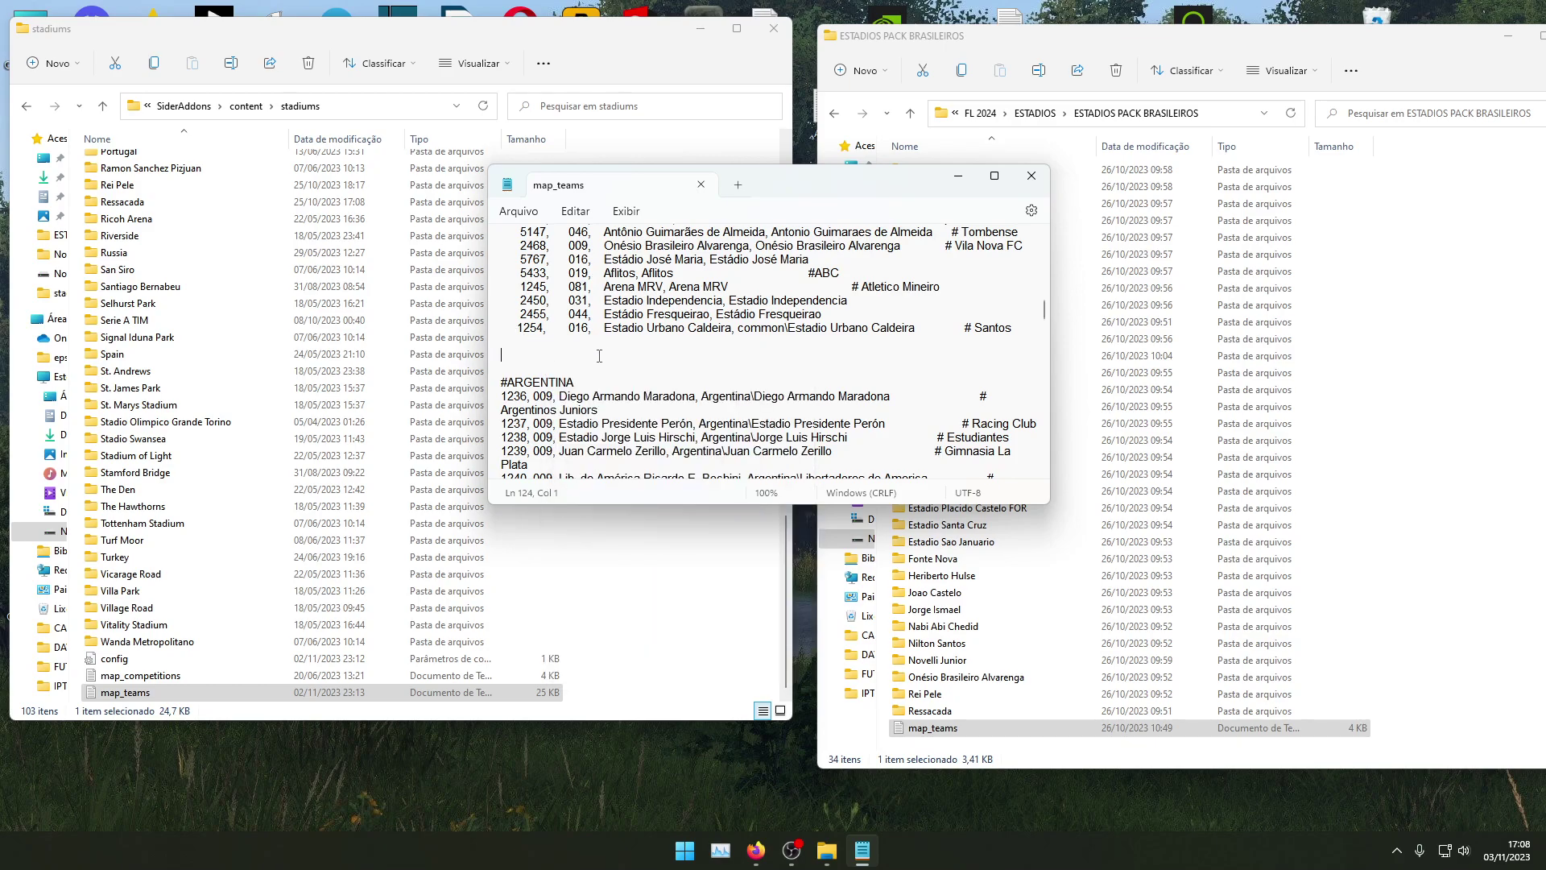
scroll(640, 346, "up", 1)
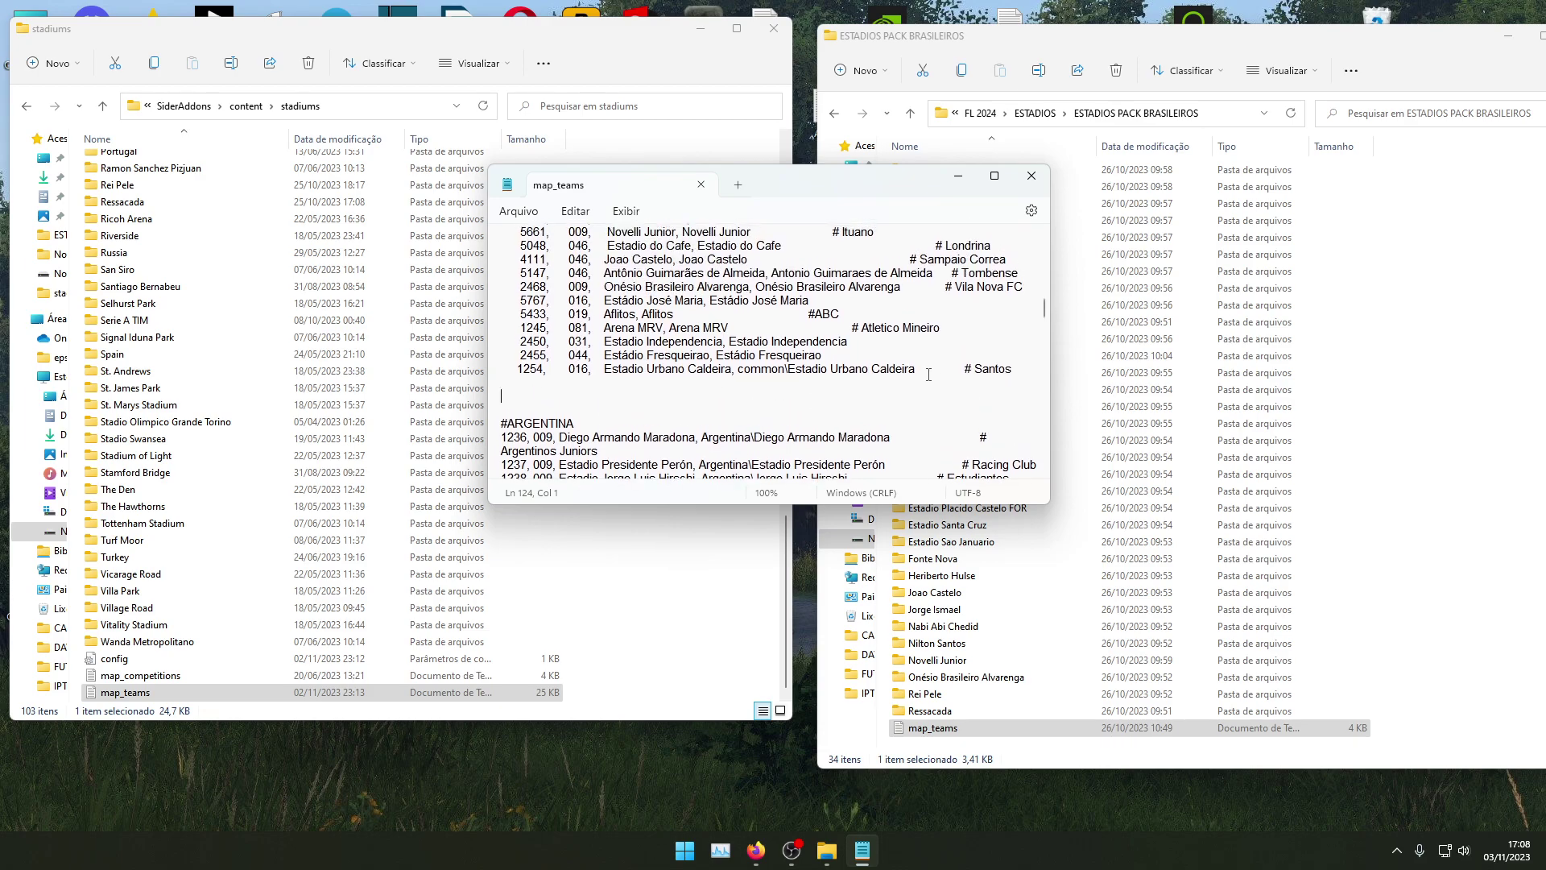
left_click_drag(922, 369, 551, 231)
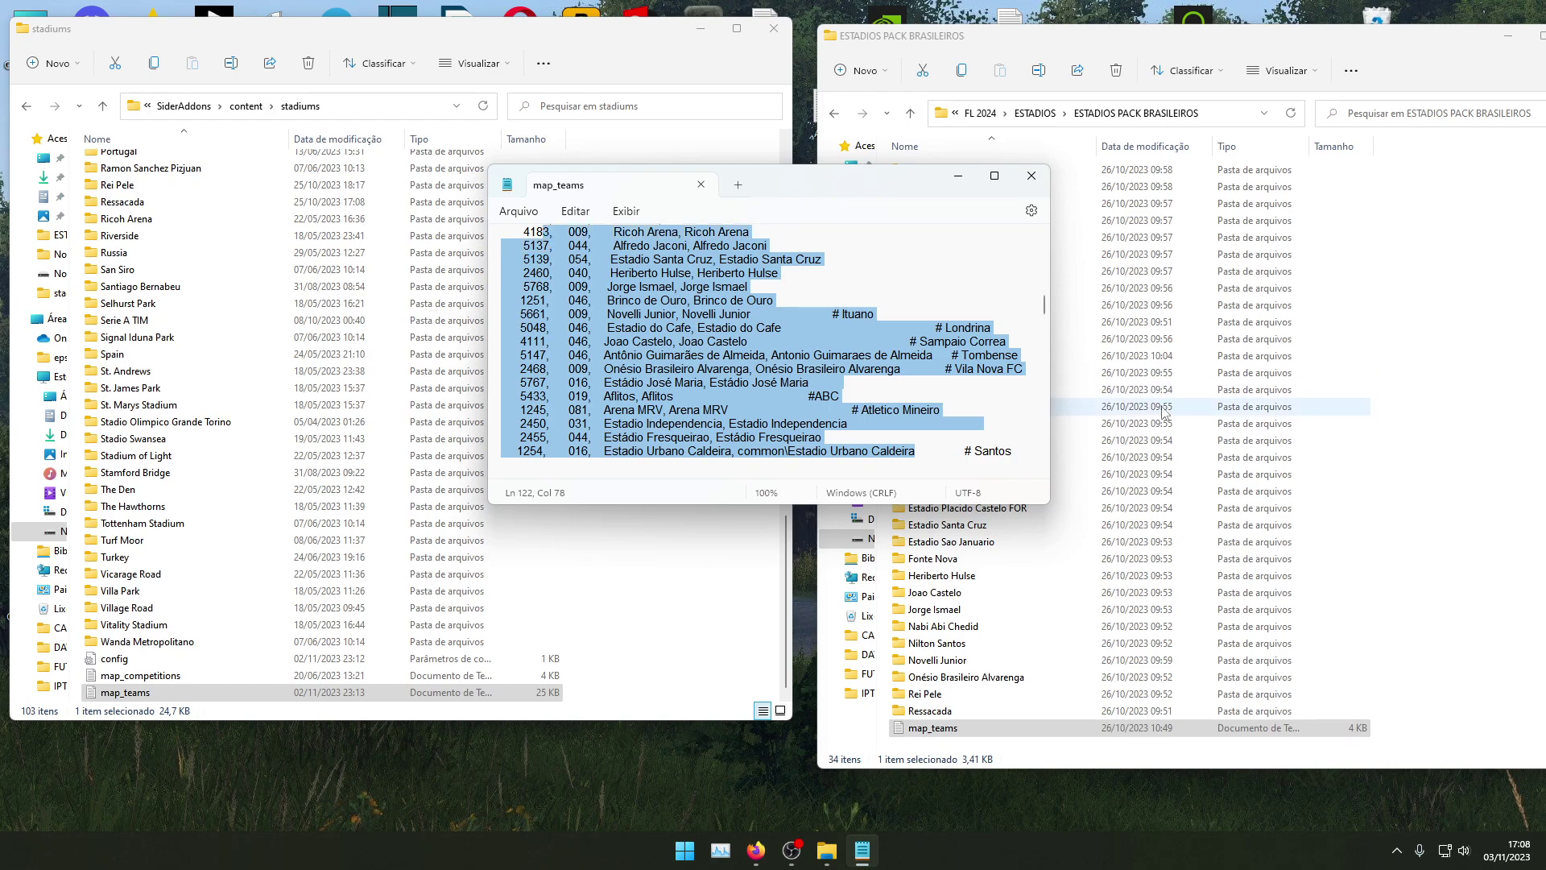
- Close the game's map_teams file and look through the stadium folders in the game's stadiums folder
left_click(607, 314)
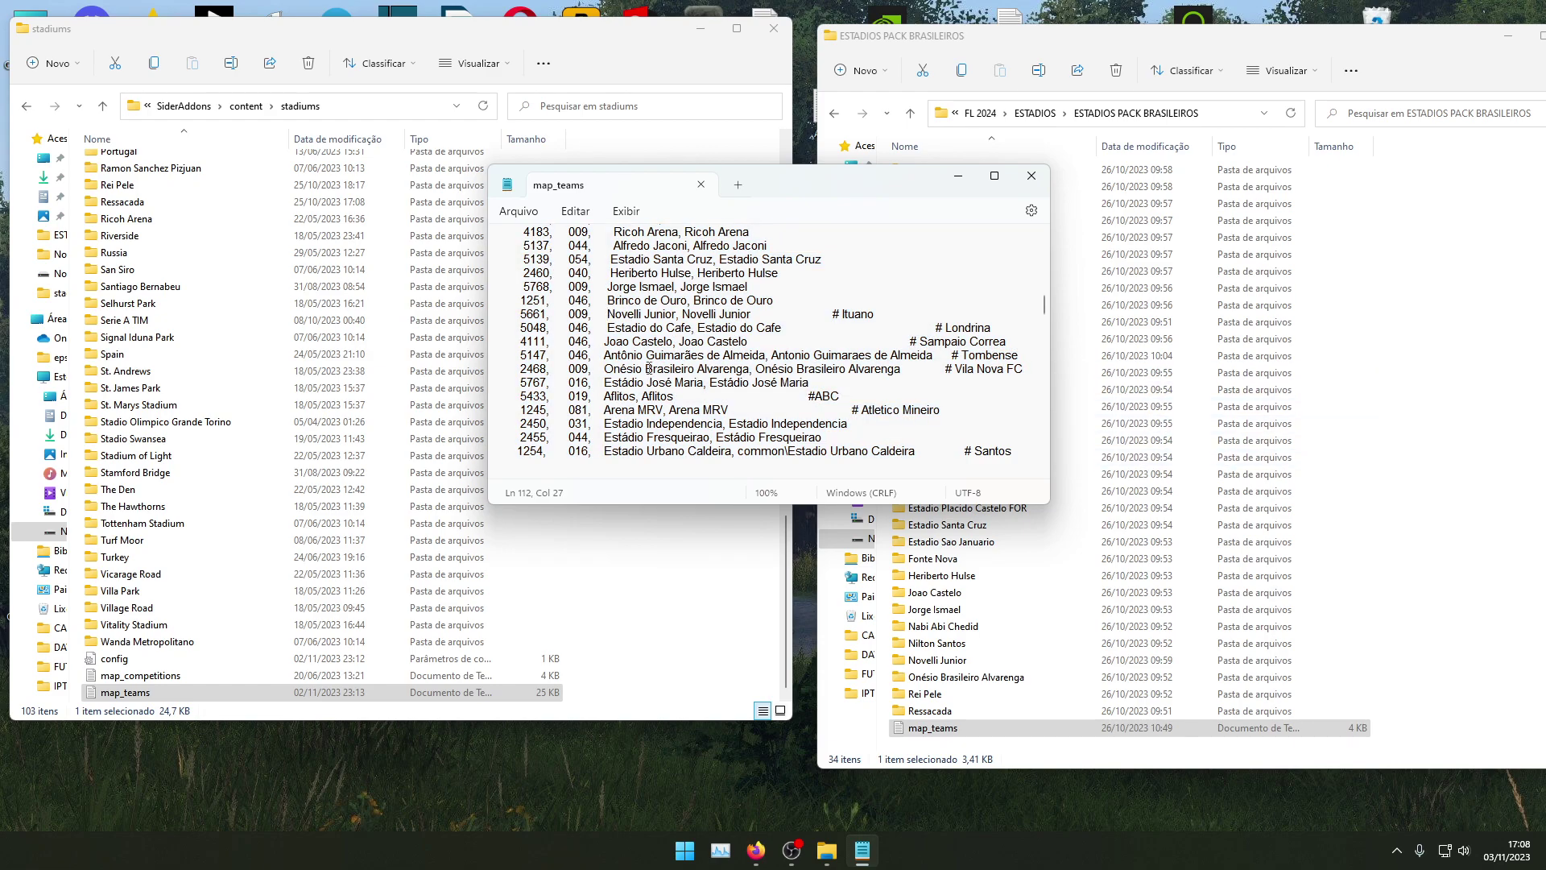
scroll(649, 369, "down", 2)
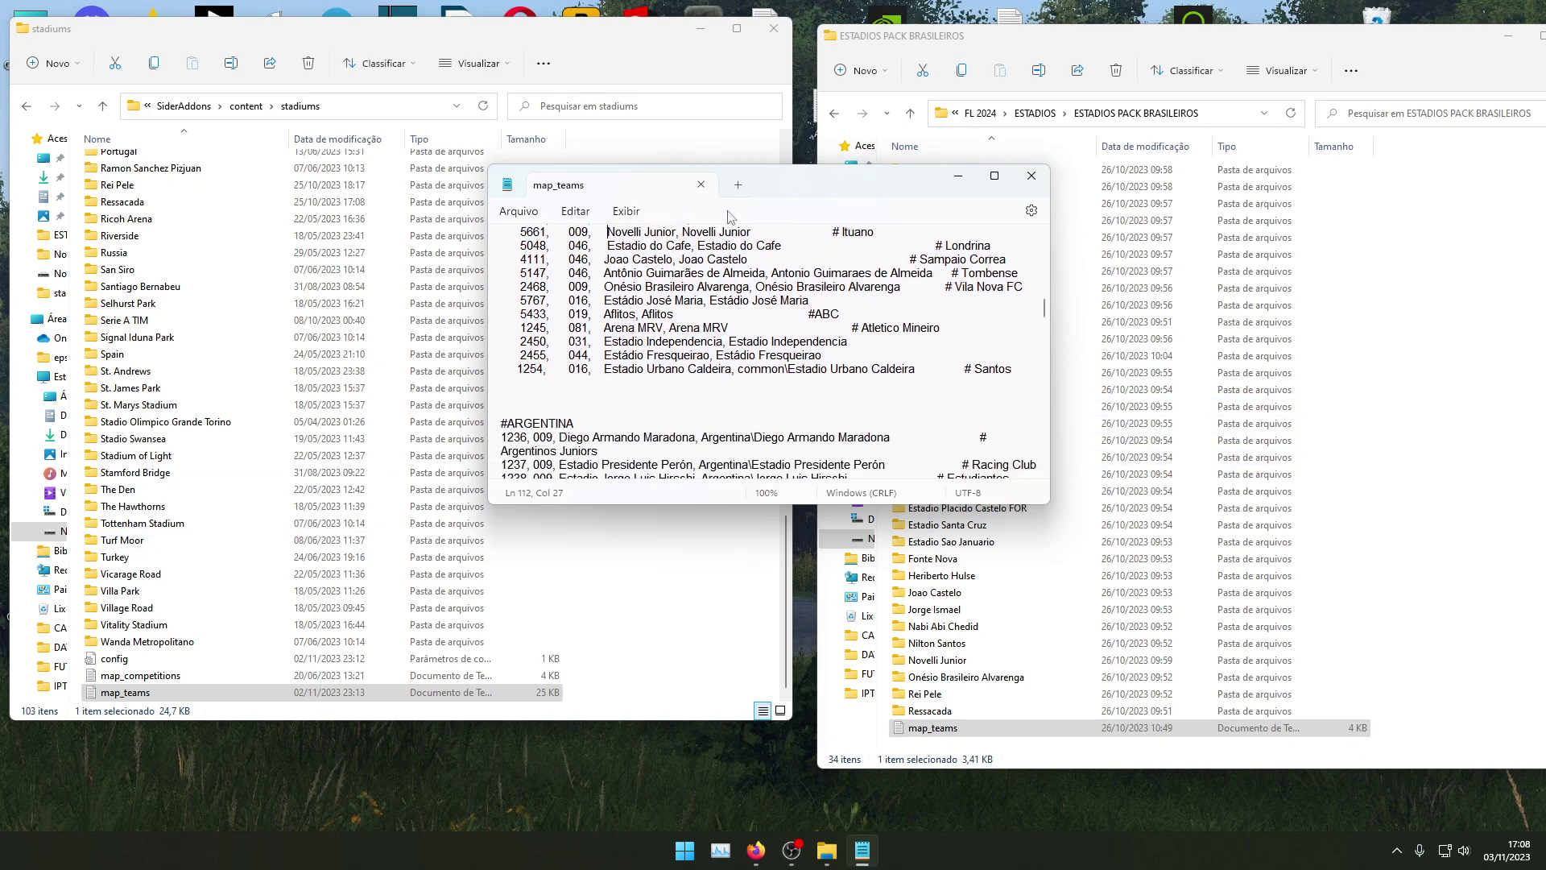
left_click(701, 185)
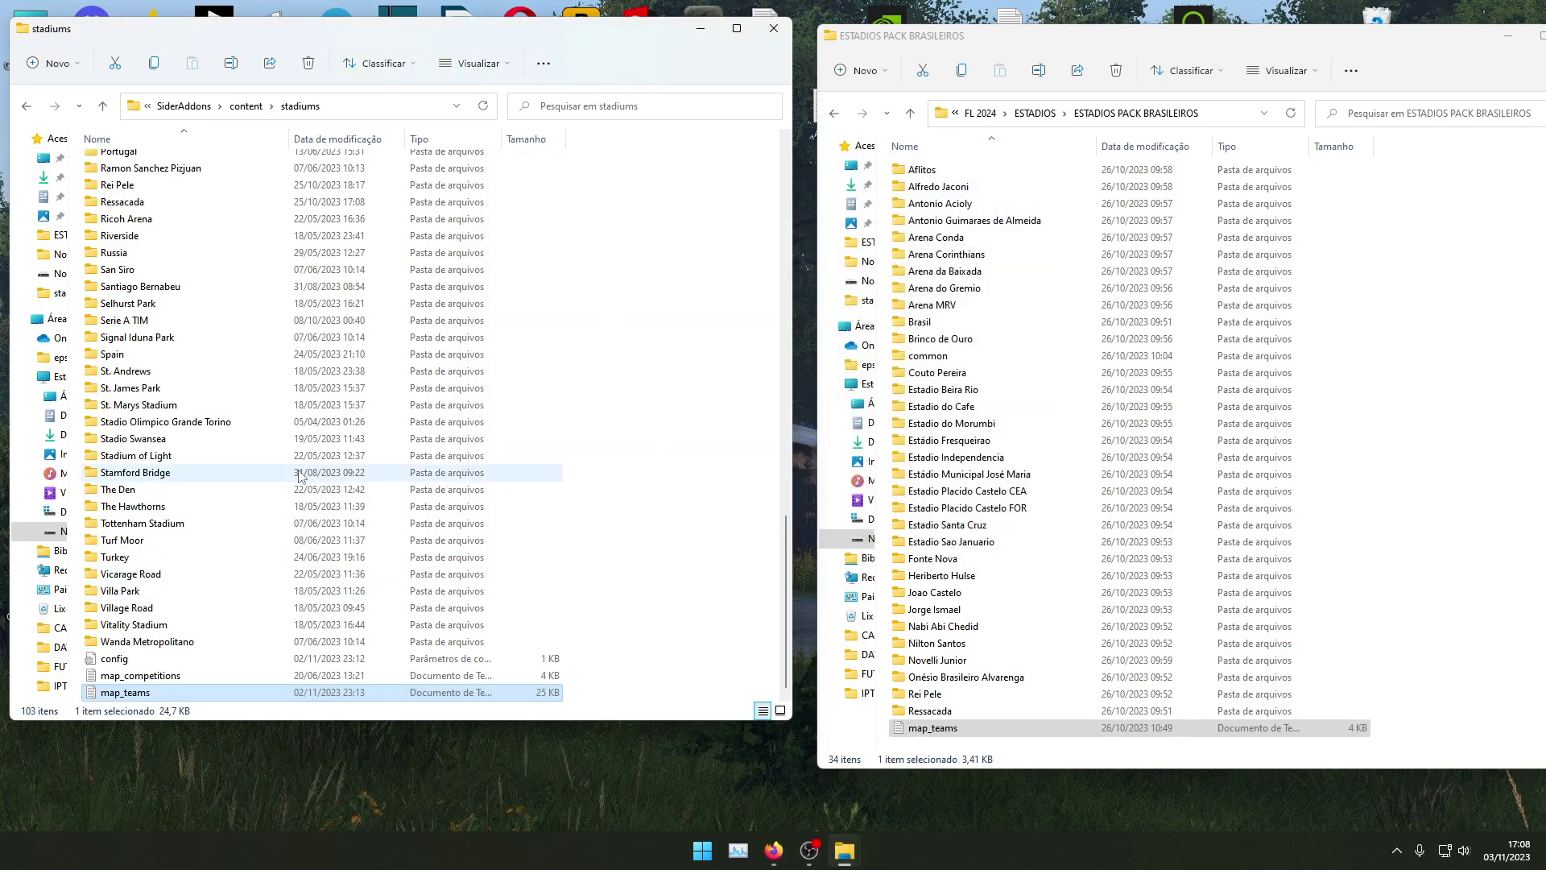
scroll(306, 434, "up", 10)
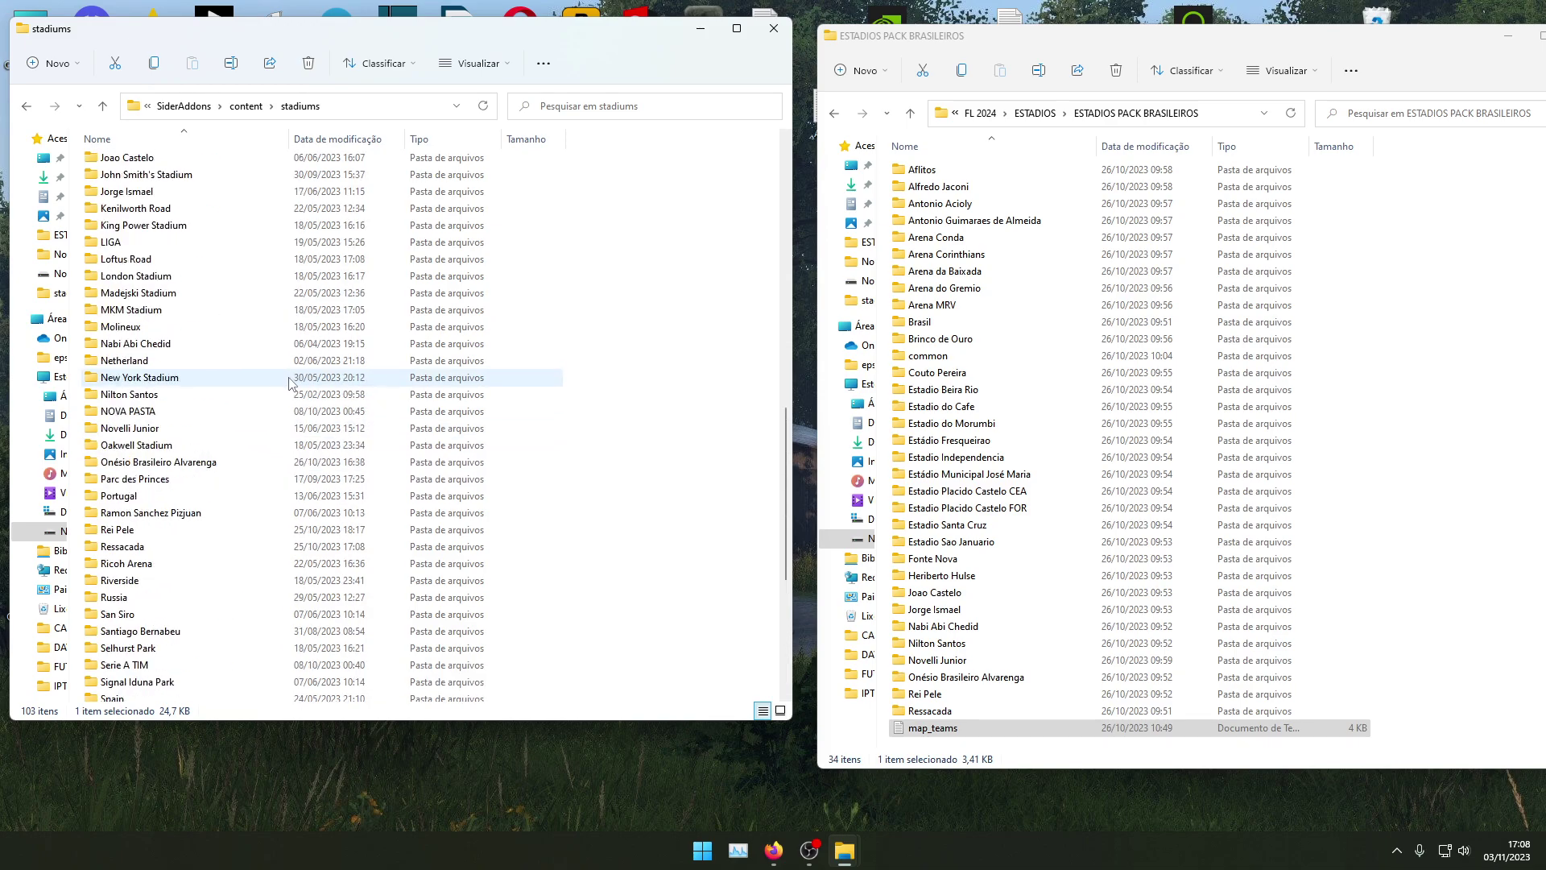
scroll(322, 390, "up", 13)
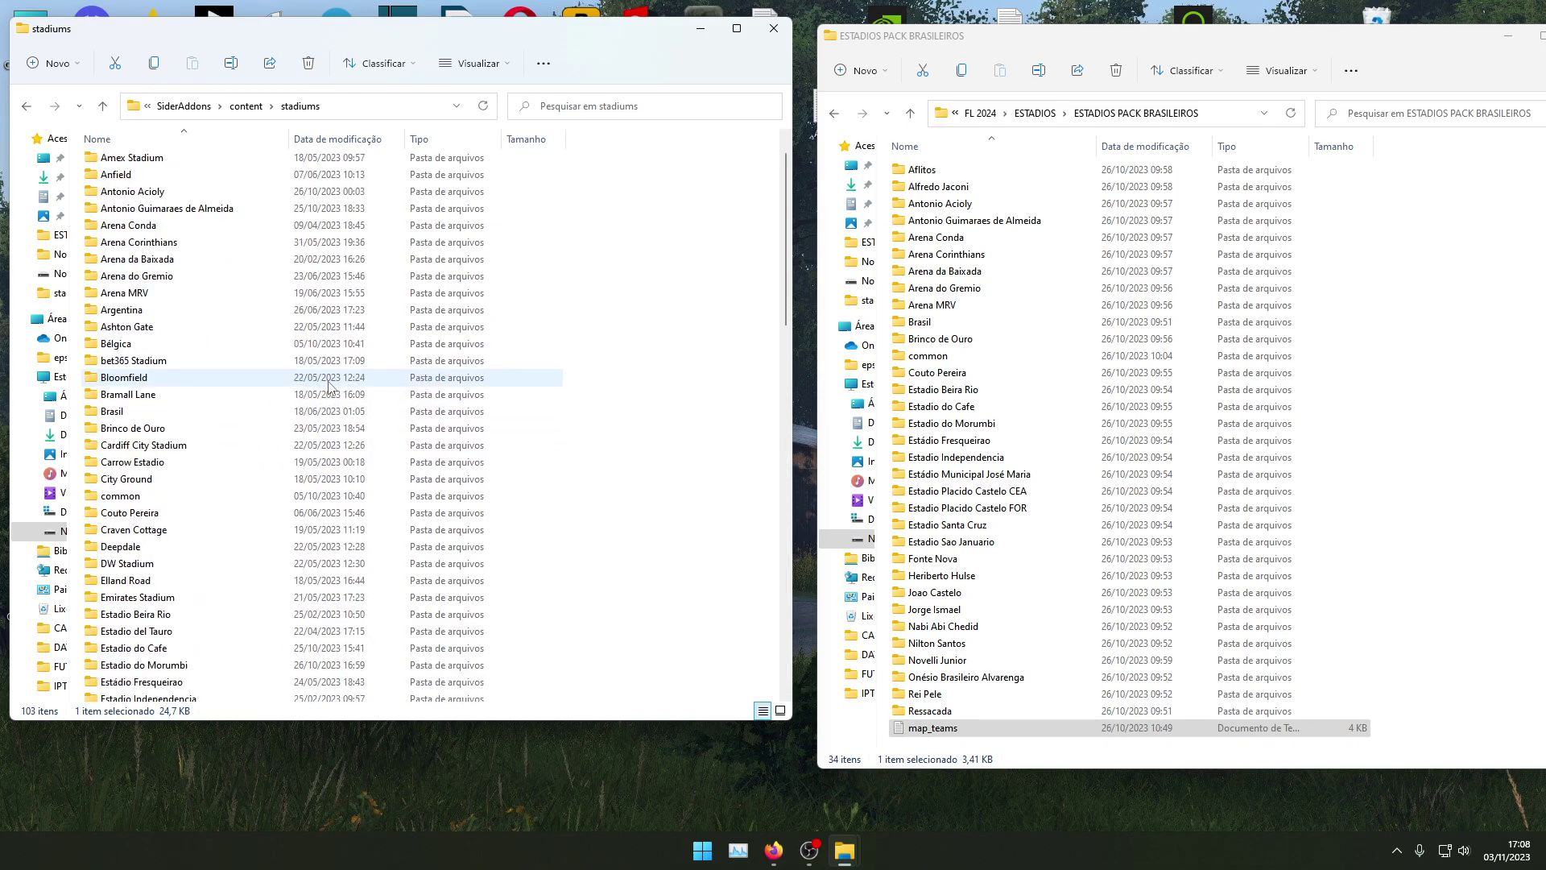
scroll(234, 500, "down", 18)
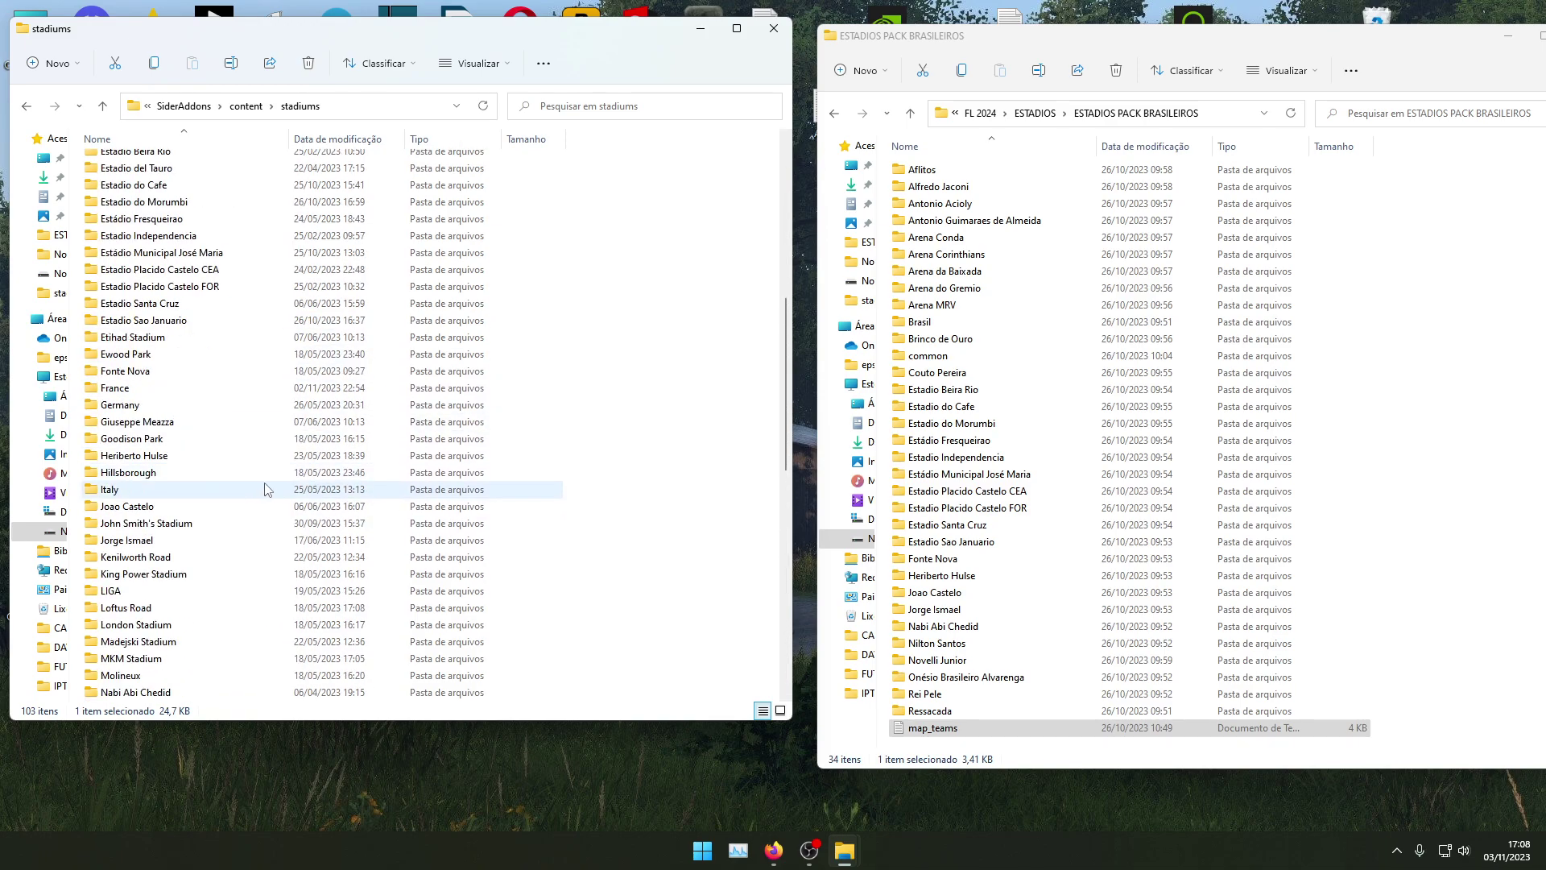
scroll(208, 637, "down", 6)
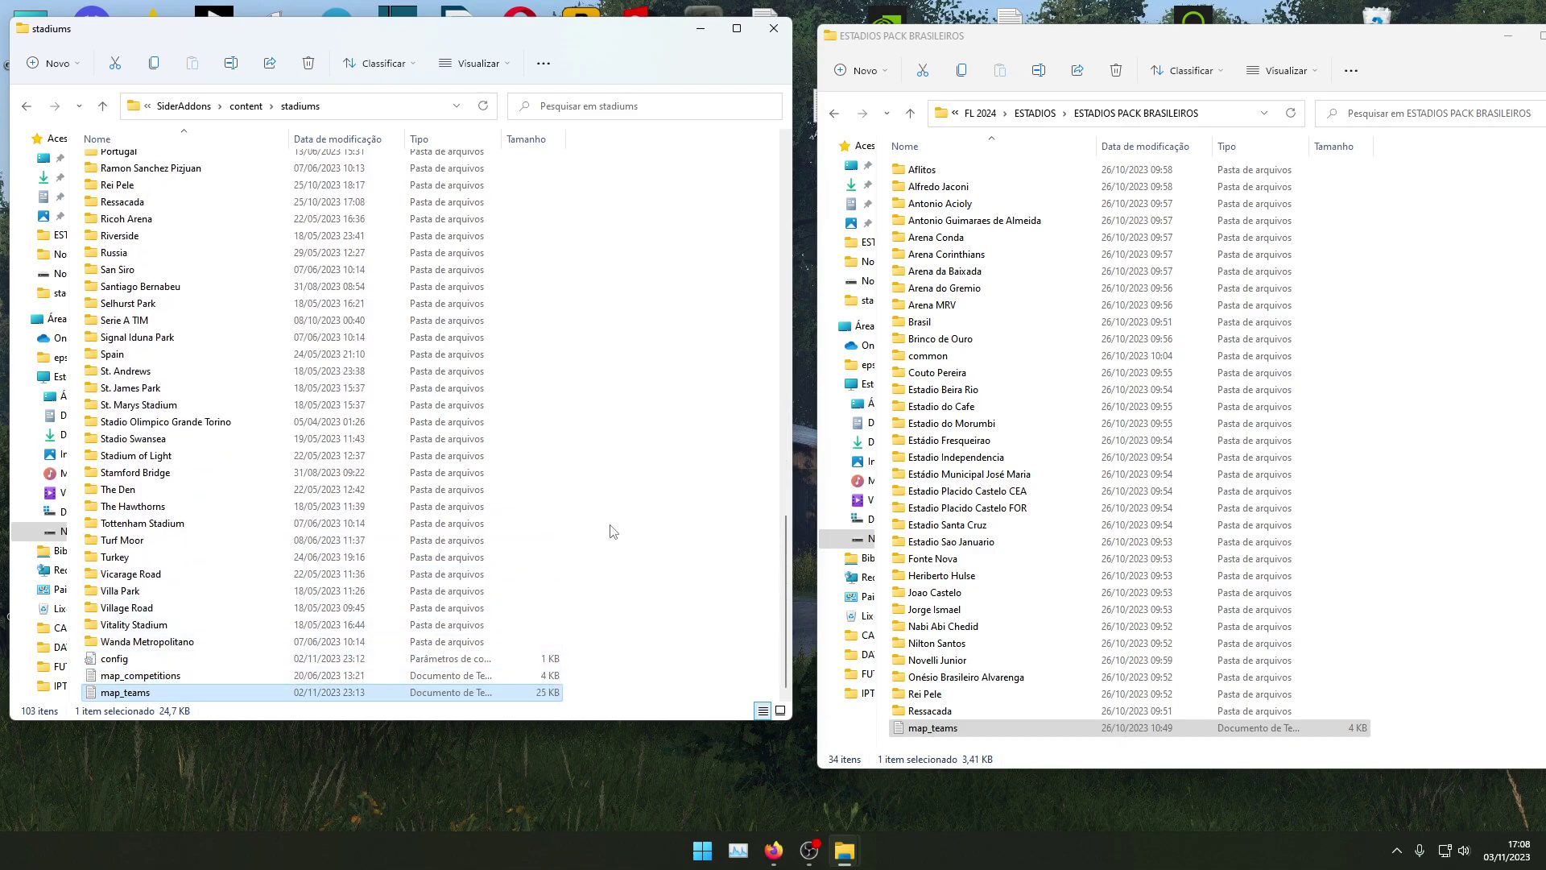
- Reopen the ESTADIOS PACK BRASILEIROS folder and delete its map_teams file
left_click(652, 472)
left_click(952, 168)
key("alt+Up")
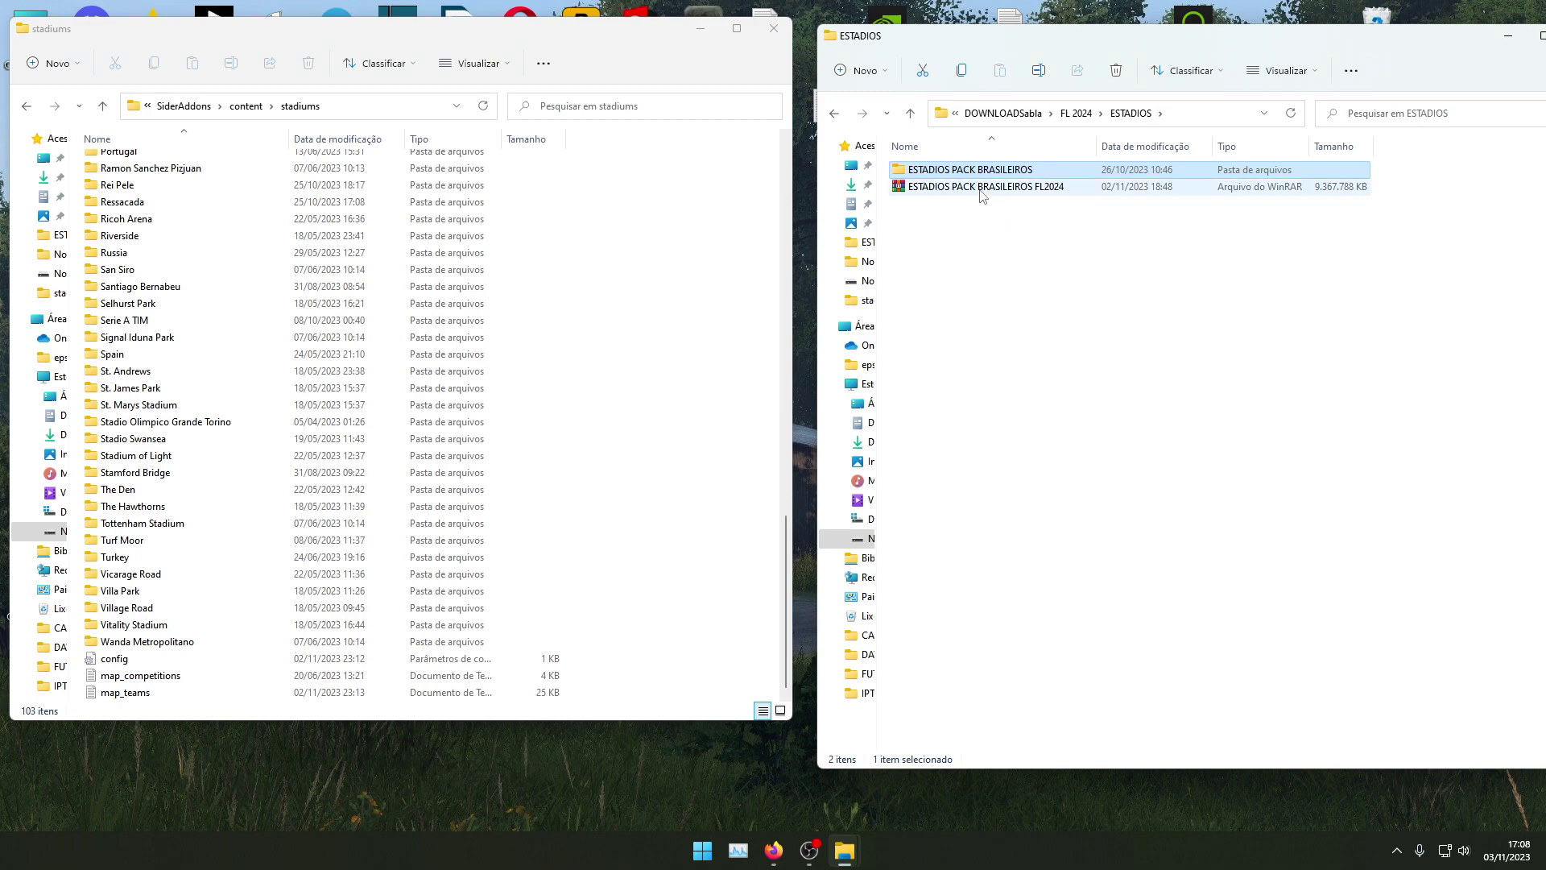
double_click(975, 172)
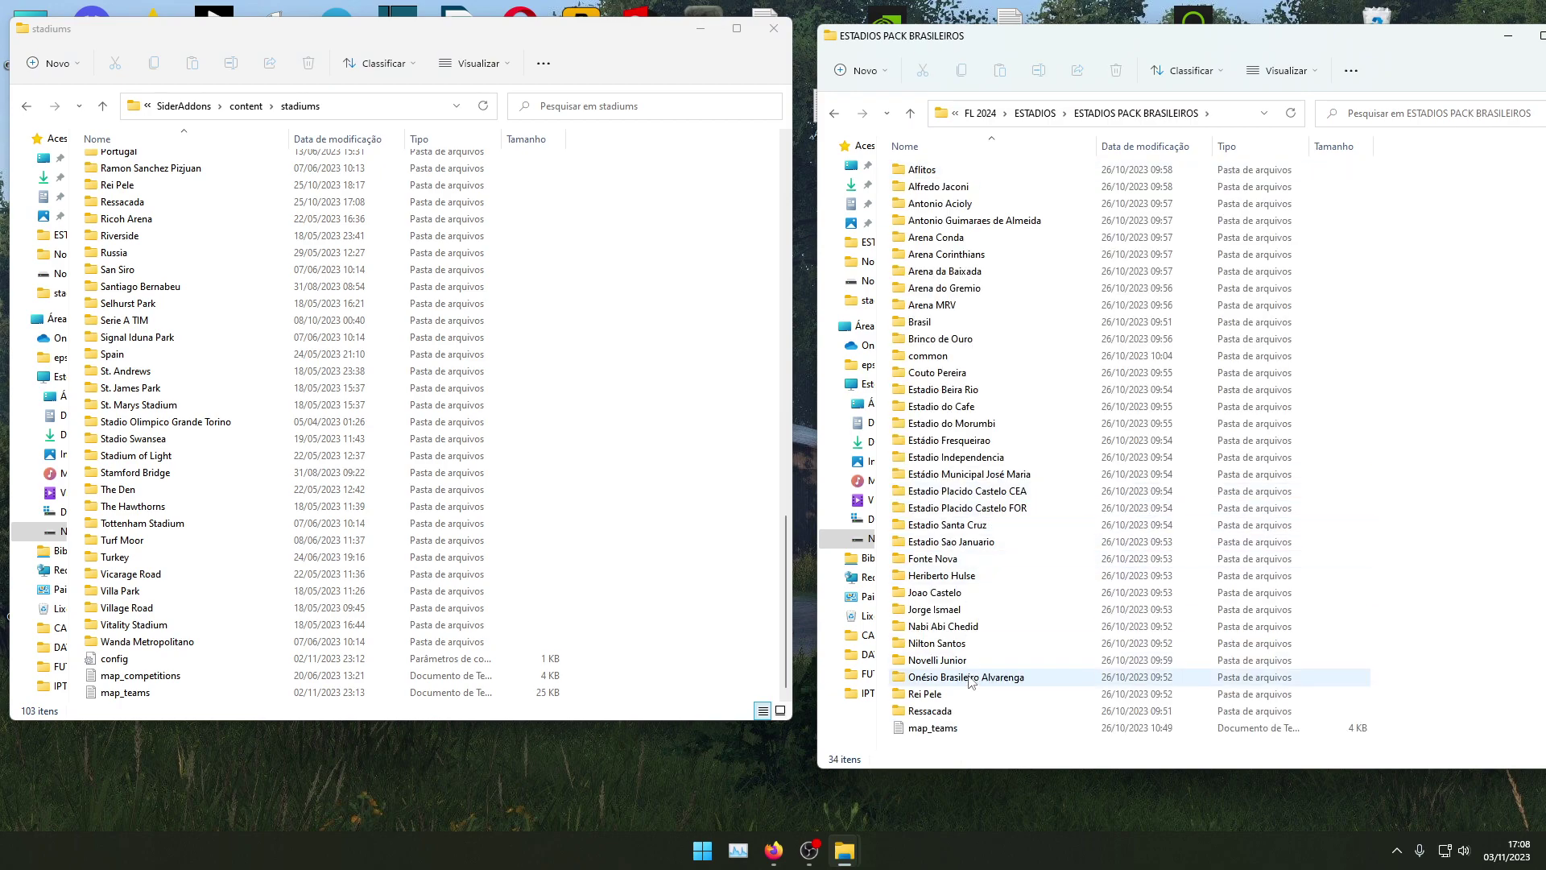
left_click(940, 731)
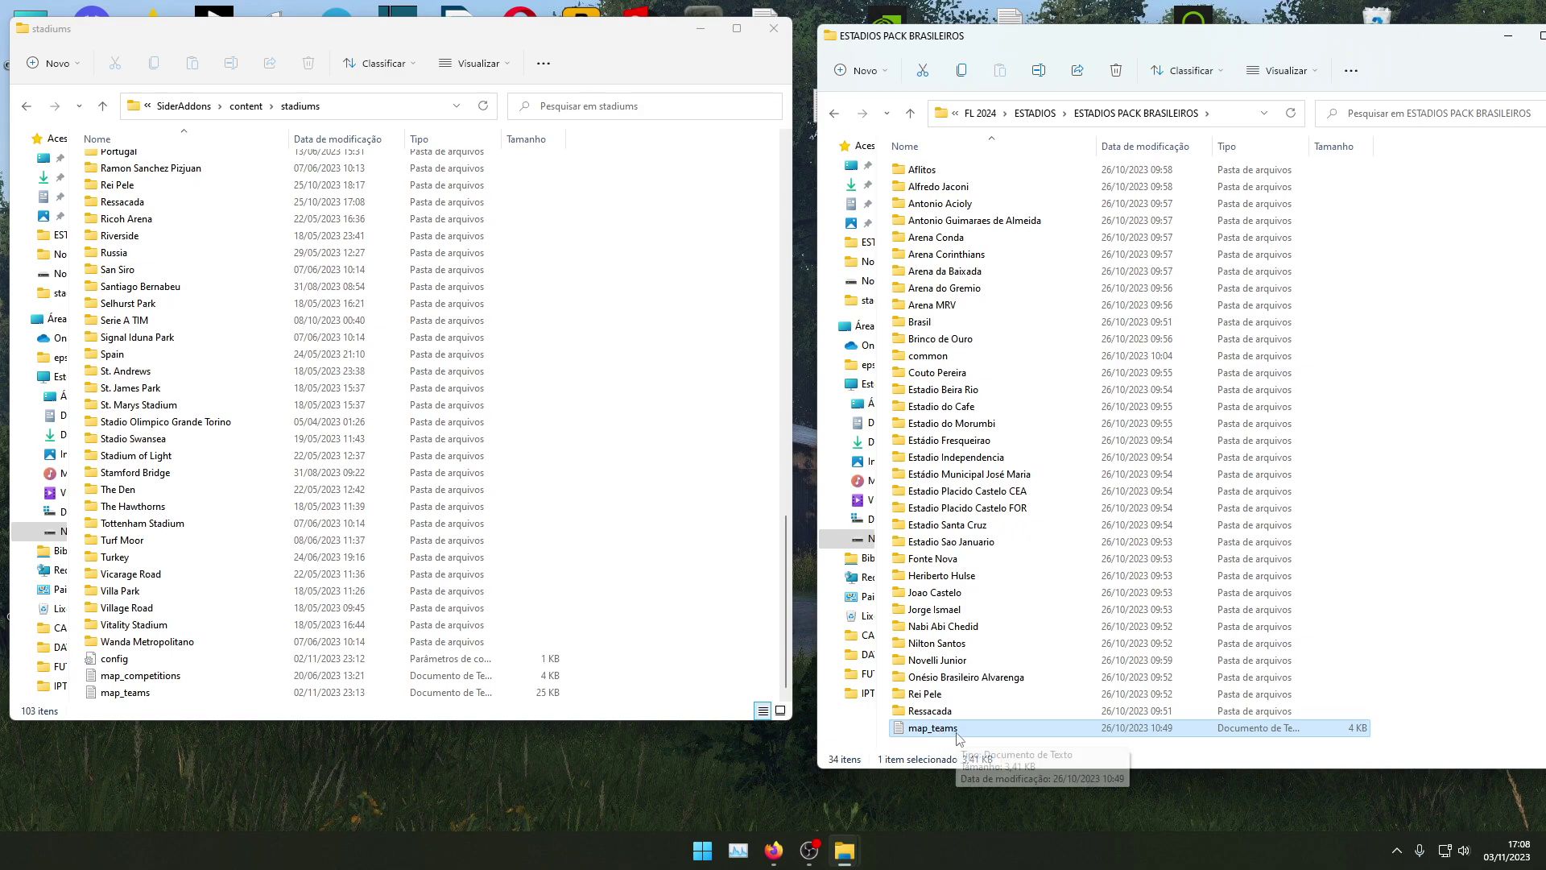
key("Up")
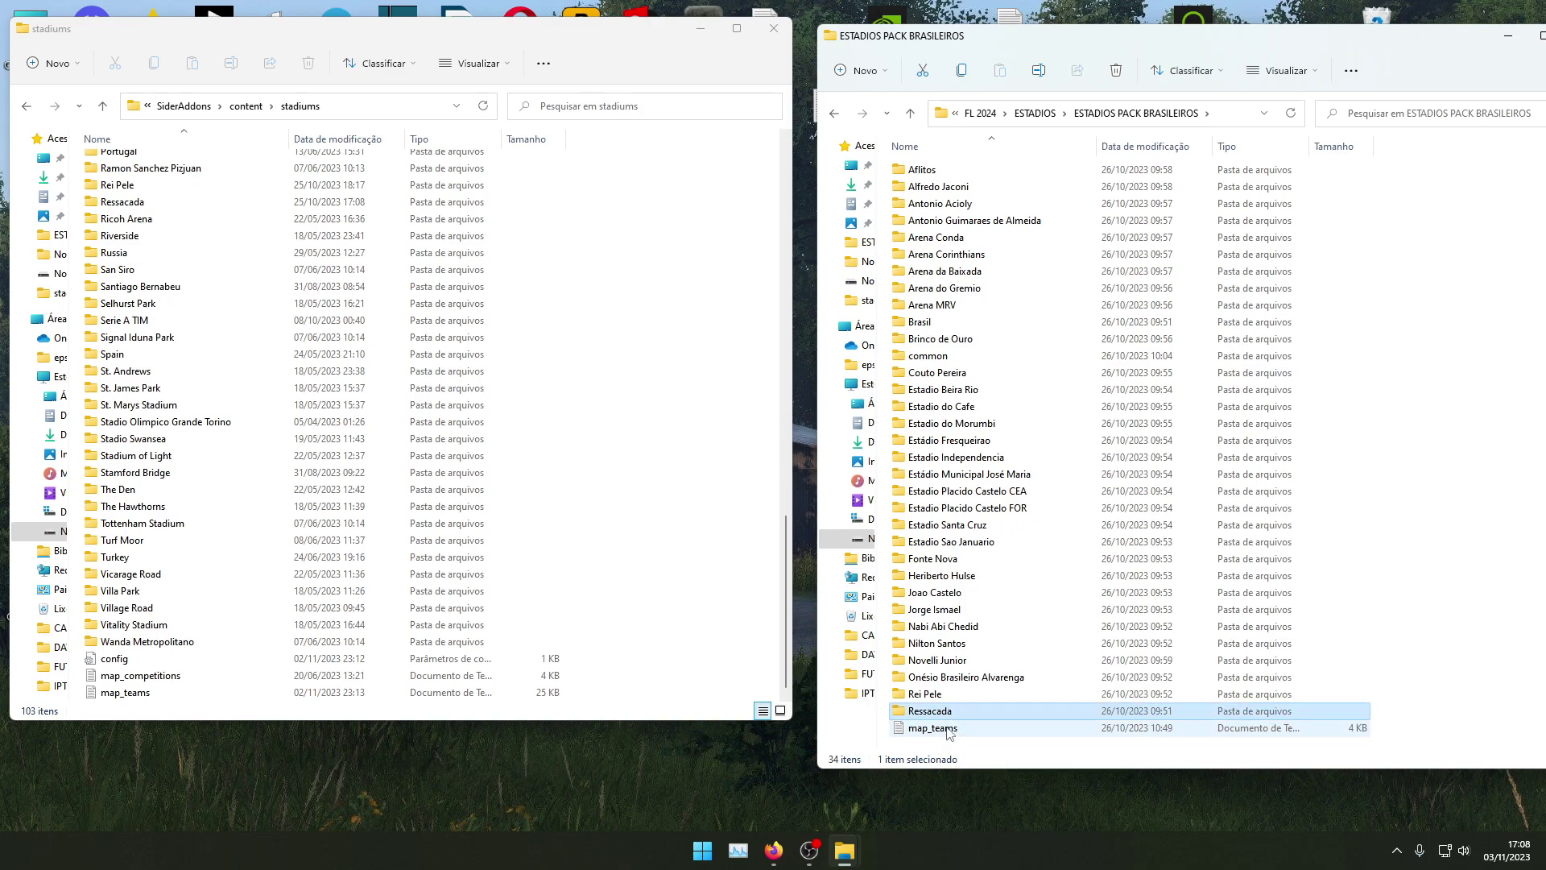
left_click(949, 729)
key("Delete")
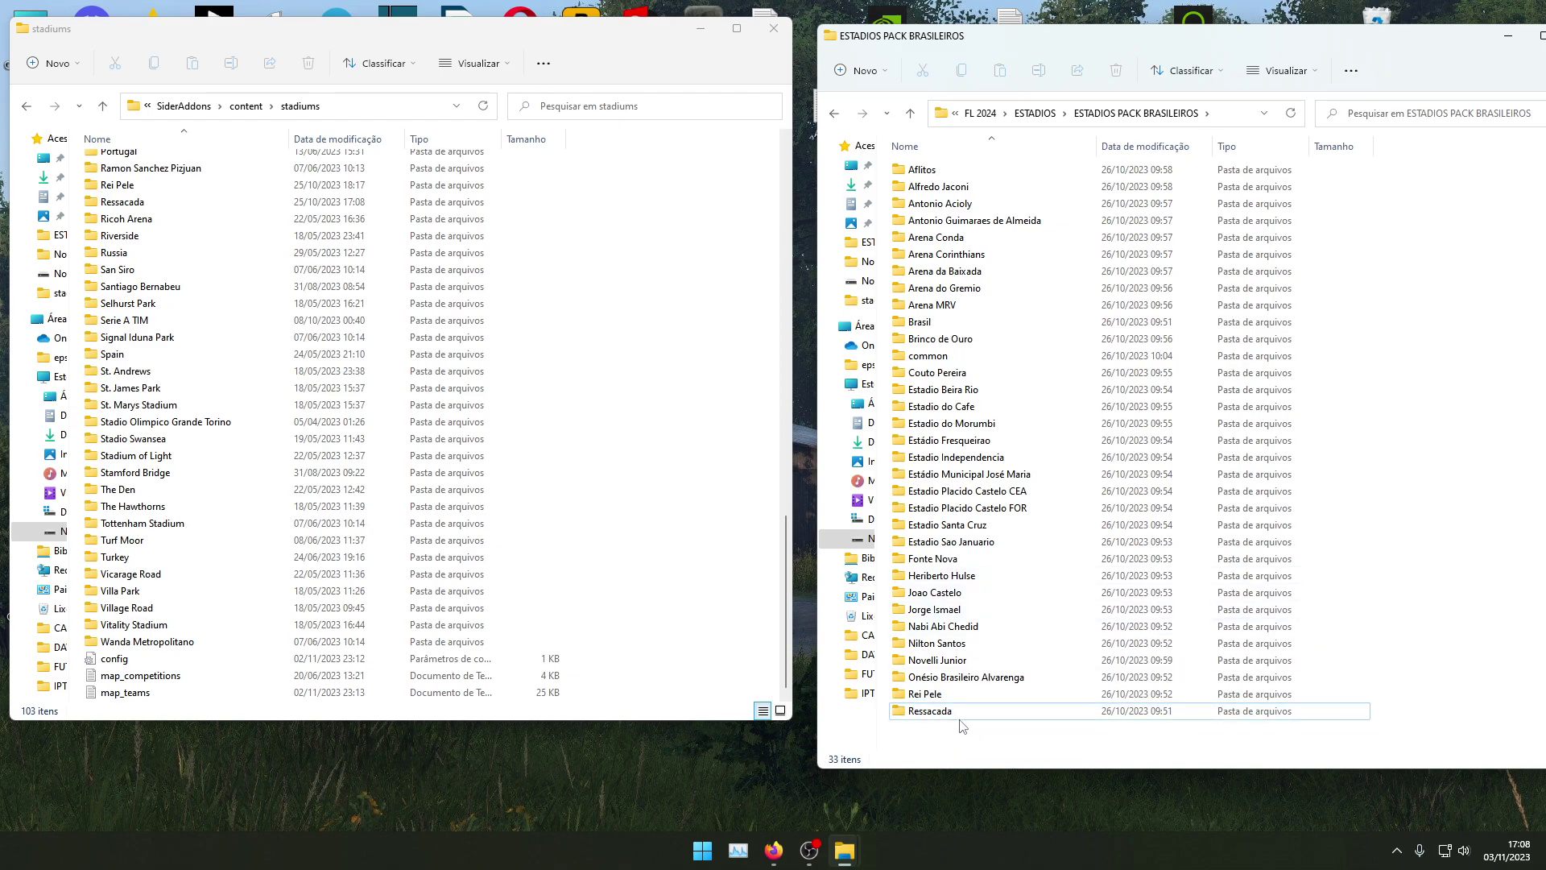
- Select all stadium folders in the pack, check the start of the game's stadiums folder and clear the selection
left_click_drag(995, 745, 966, 179)
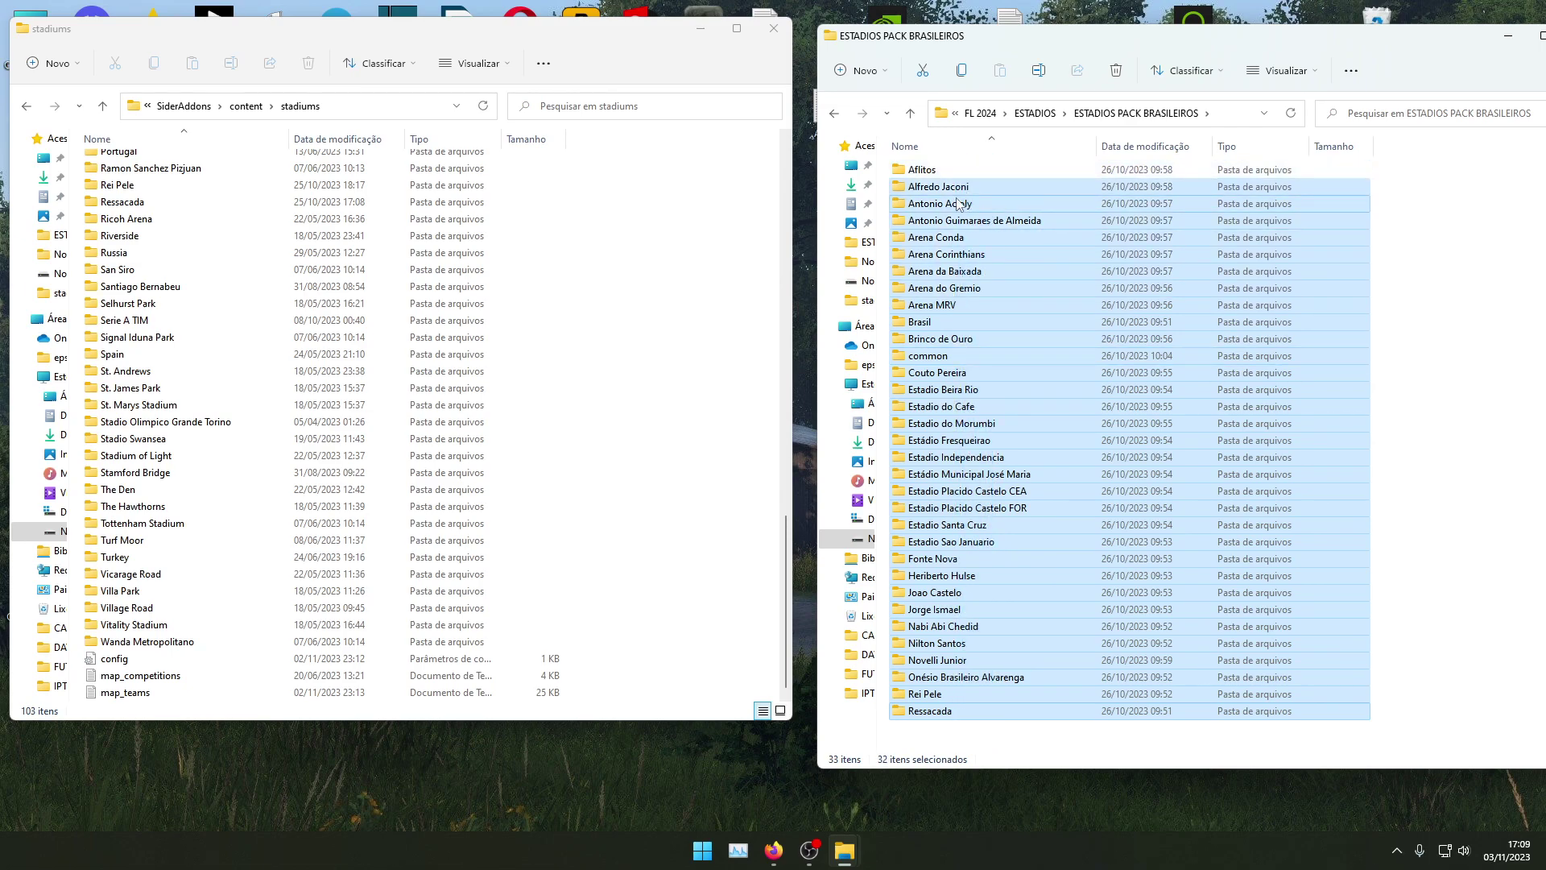
left_click(1426, 192)
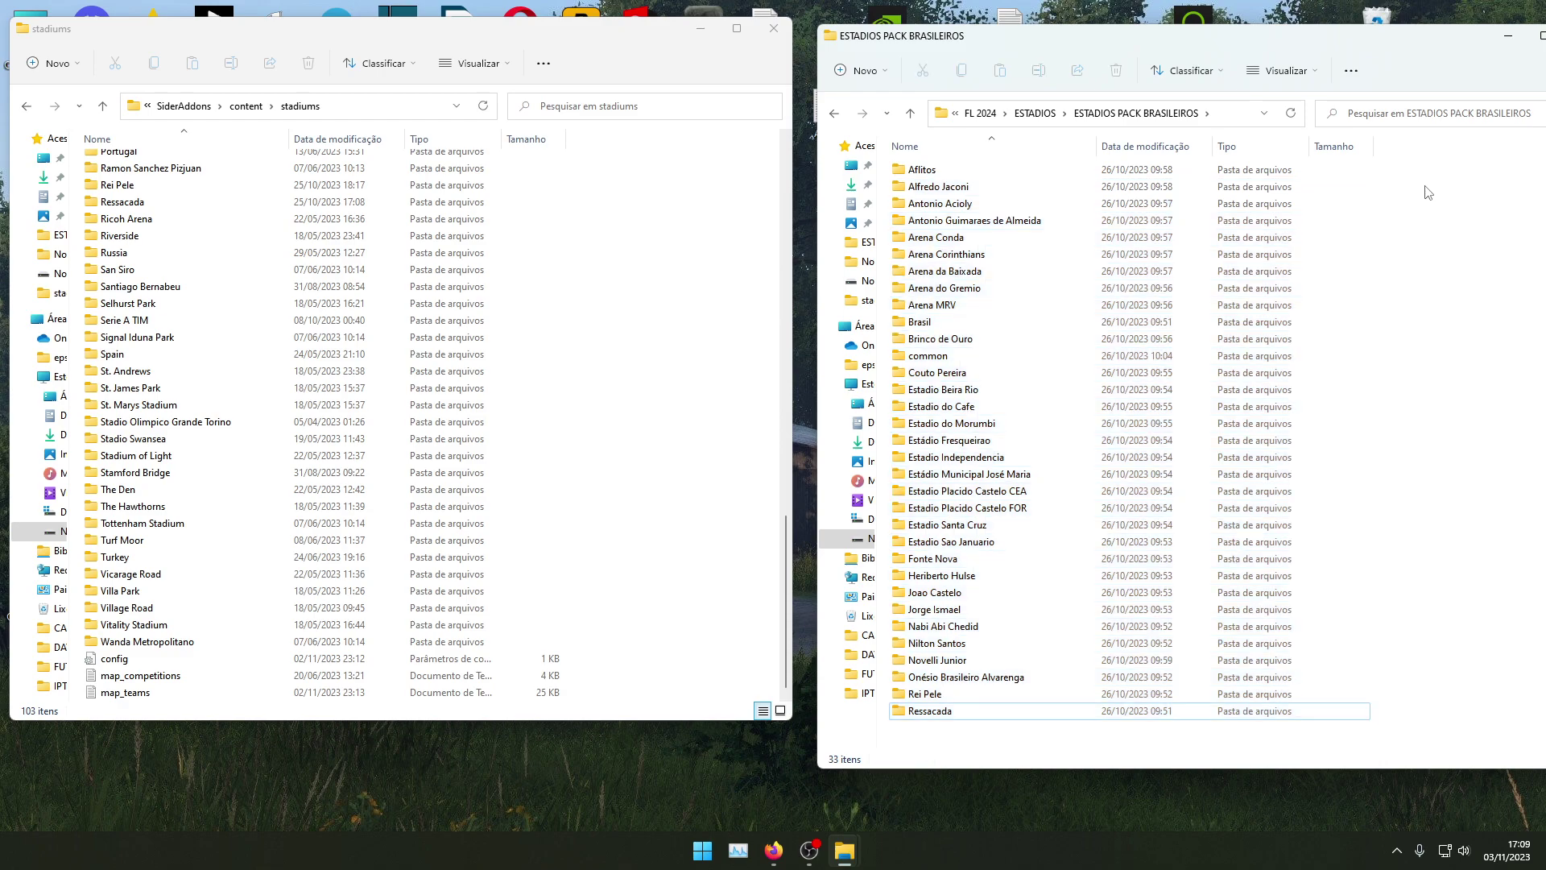
left_click_drag(1417, 170, 1036, 739)
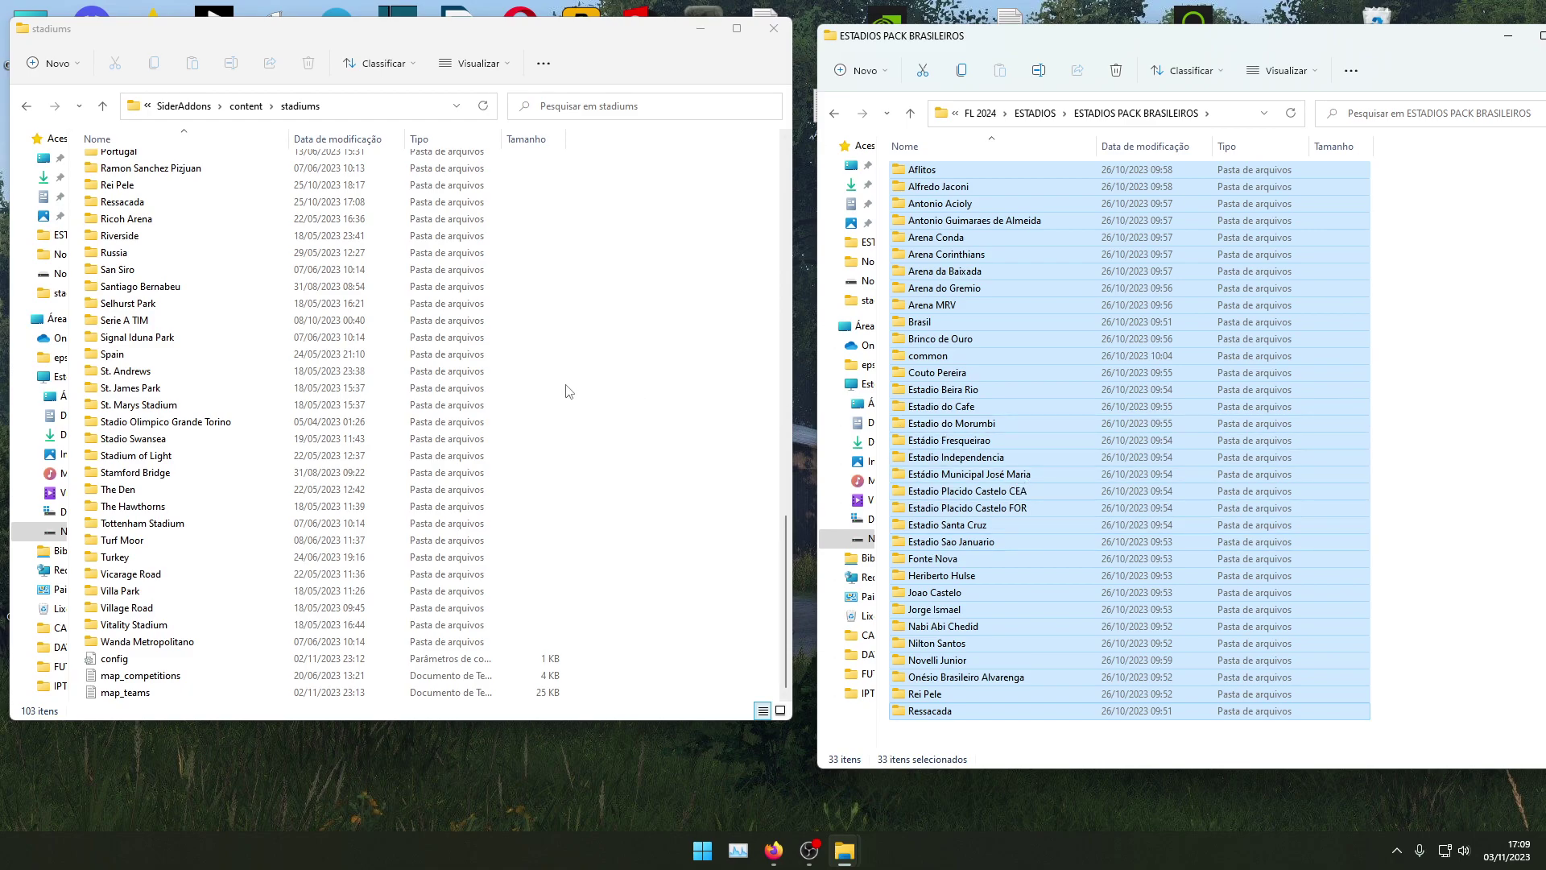
left_click(619, 395)
scroll(161, 306, "up", 12)
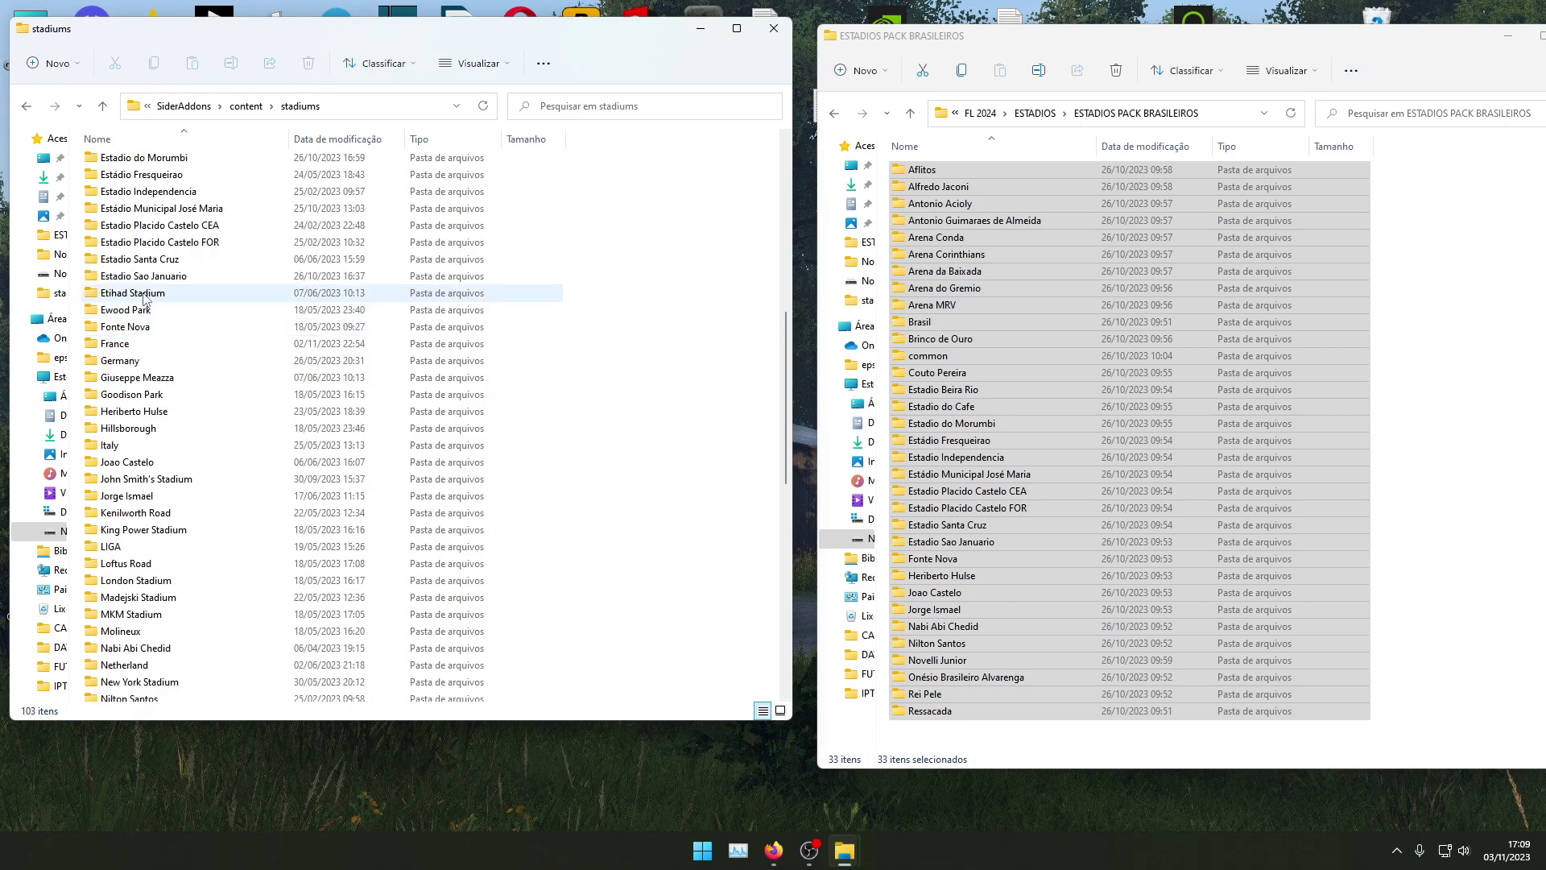
scroll(153, 300, "up", 11)
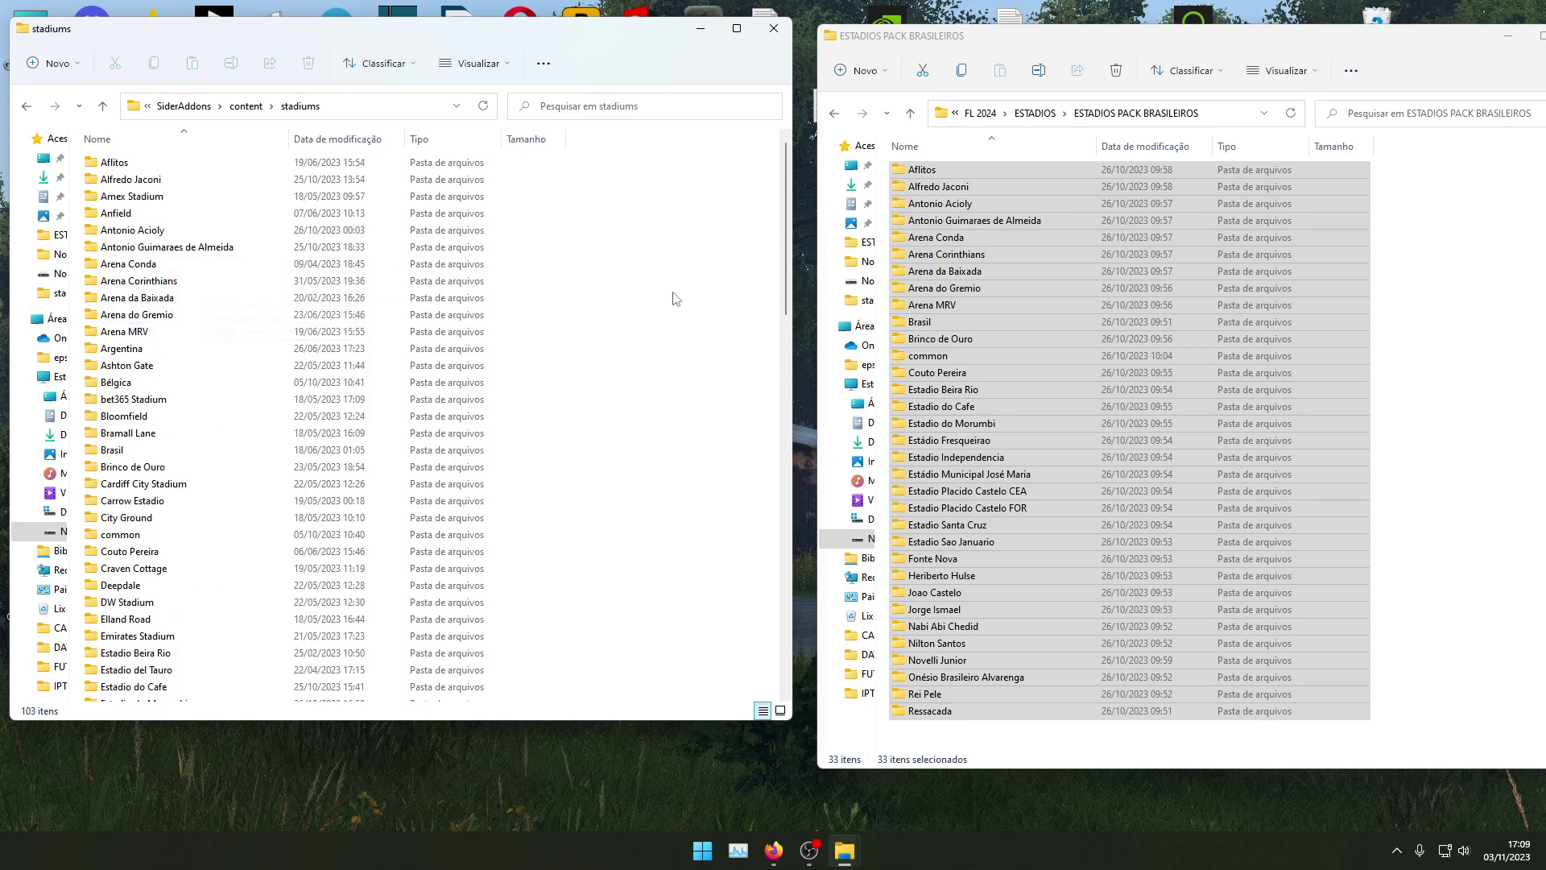
left_click(1465, 271)
left_click(1465, 271)
- Compare the pack's Aflitos, Alfredo Jaconi and Arena da Baixada folders with the same folders in the game's stadiums folder
left_click(922, 169)
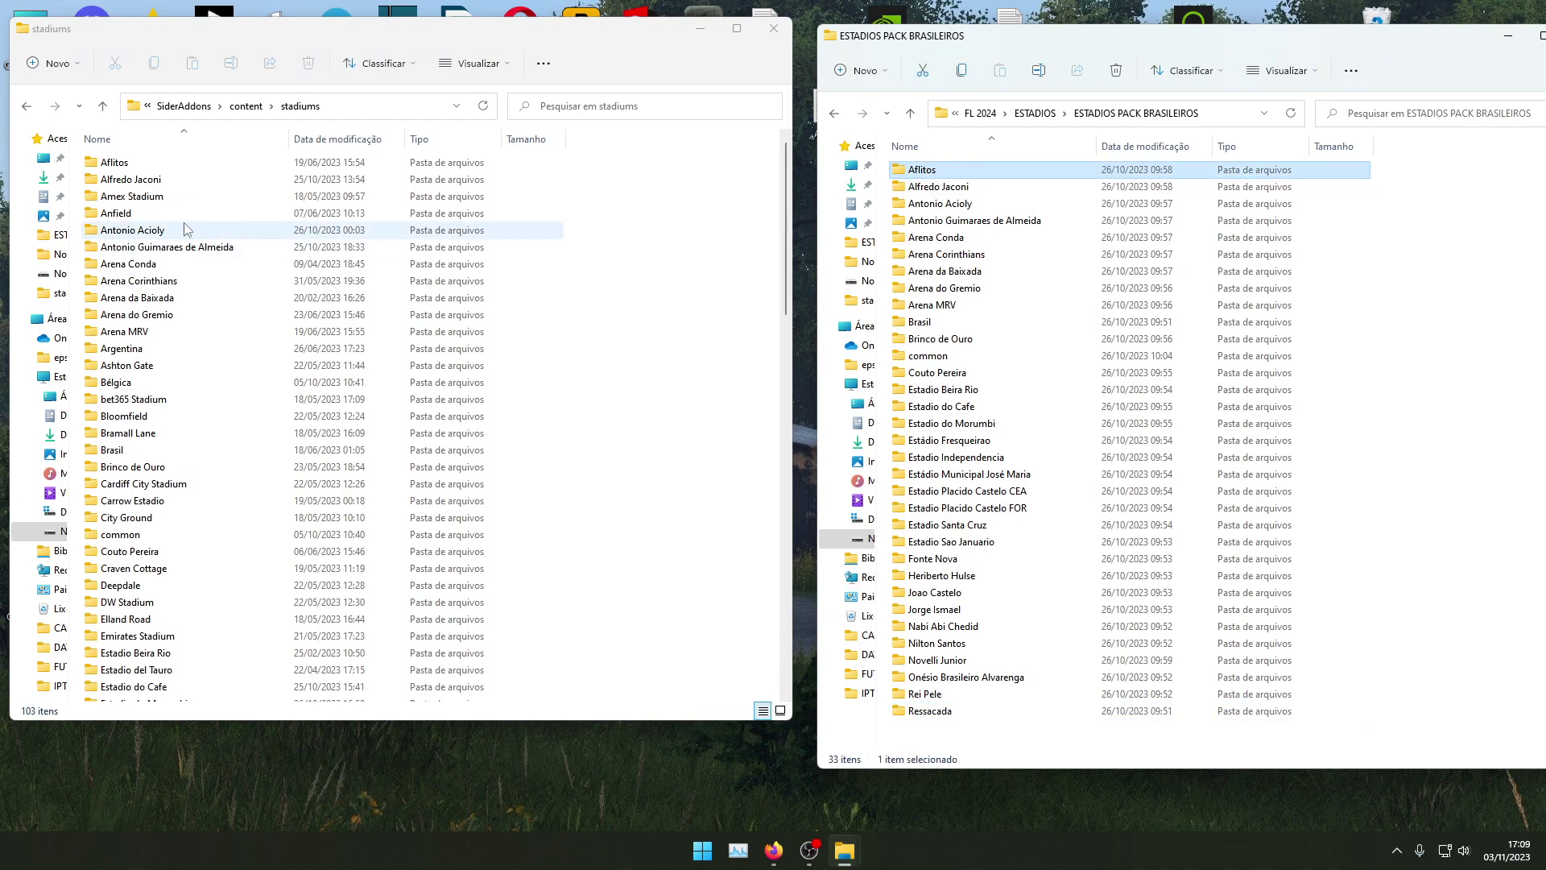
left_click(113, 166)
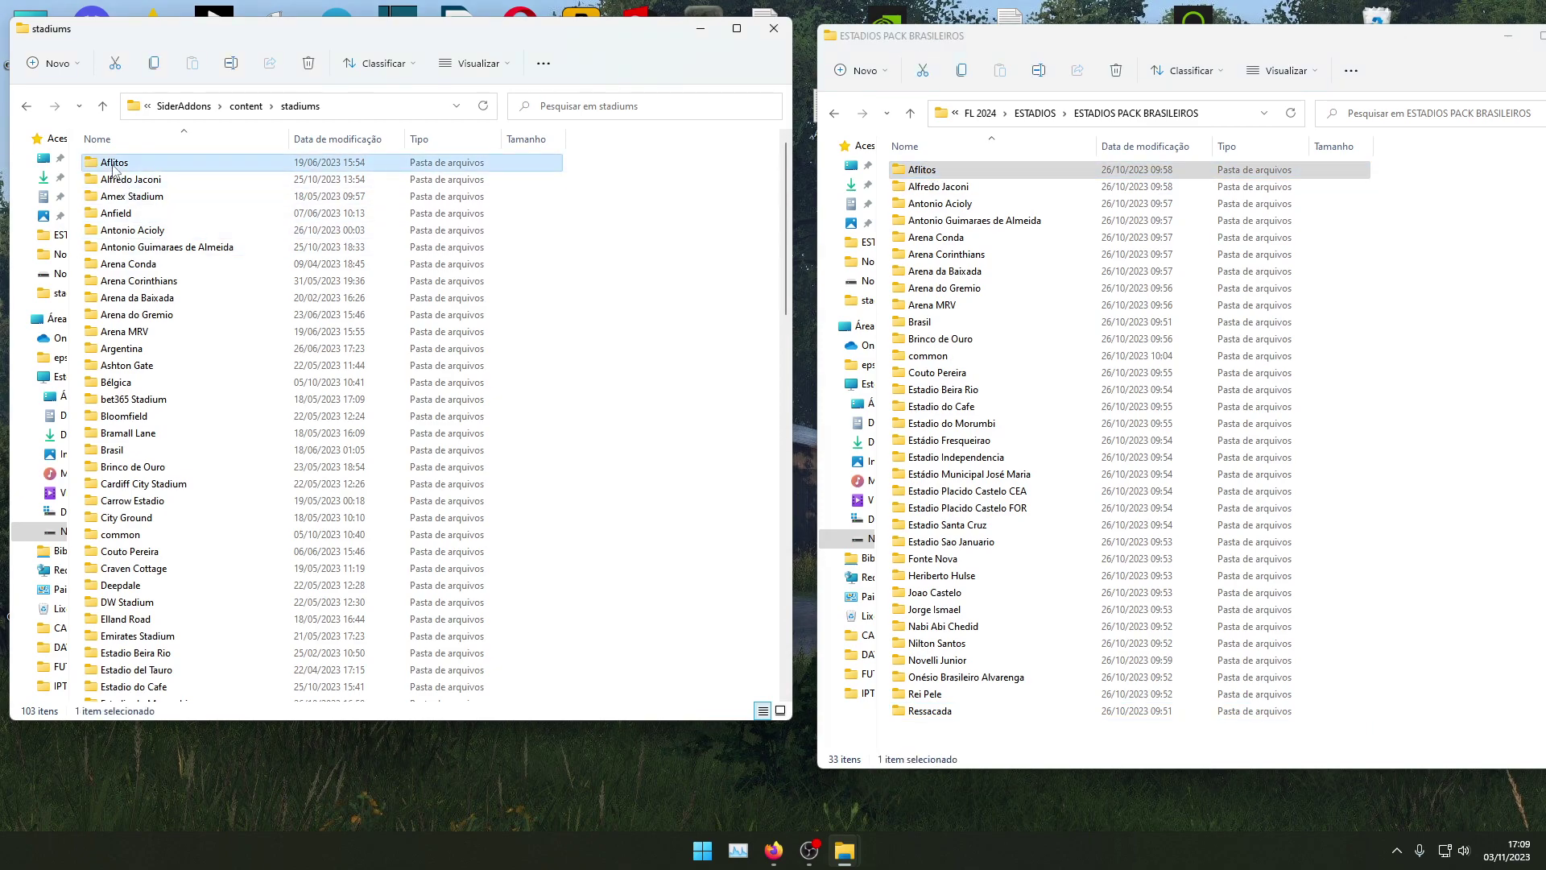
left_click(931, 188)
left_click(133, 180)
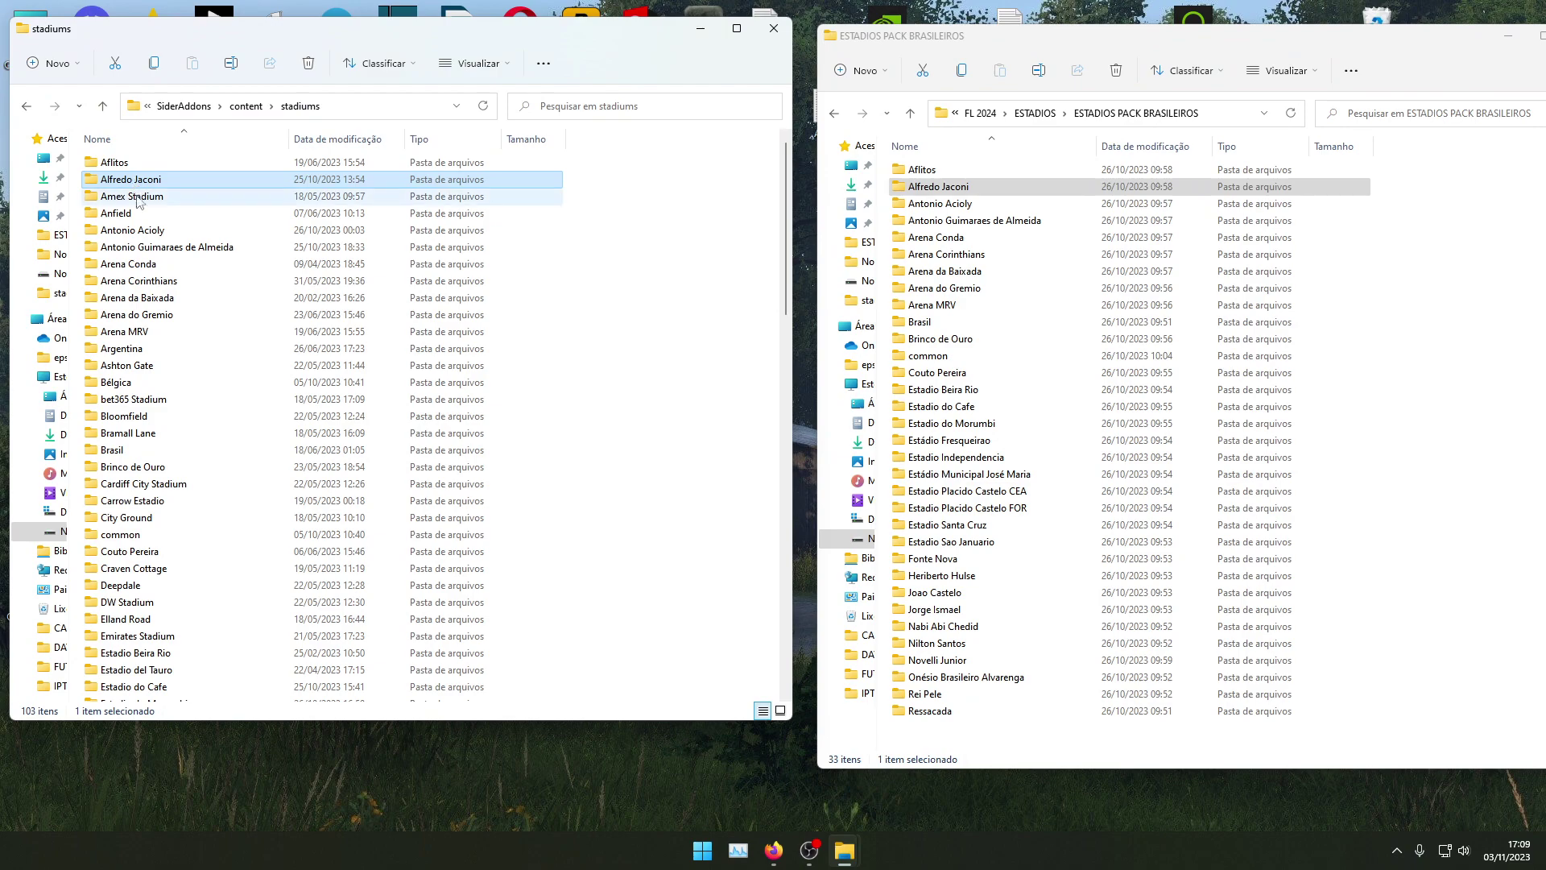
left_click(946, 272)
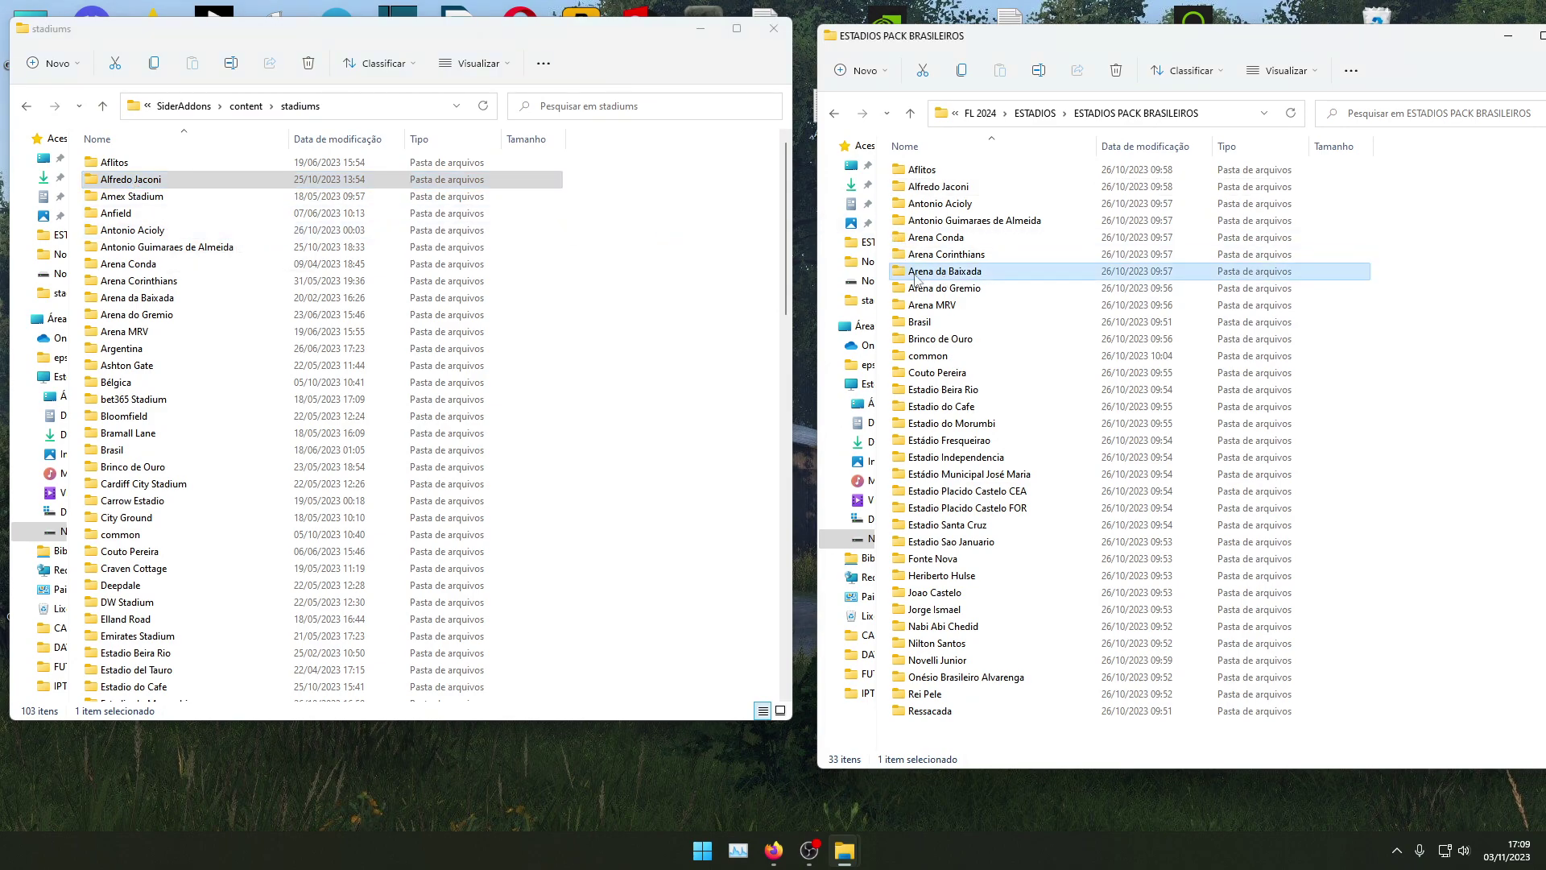
left_click(167, 298)
left_click(946, 255)
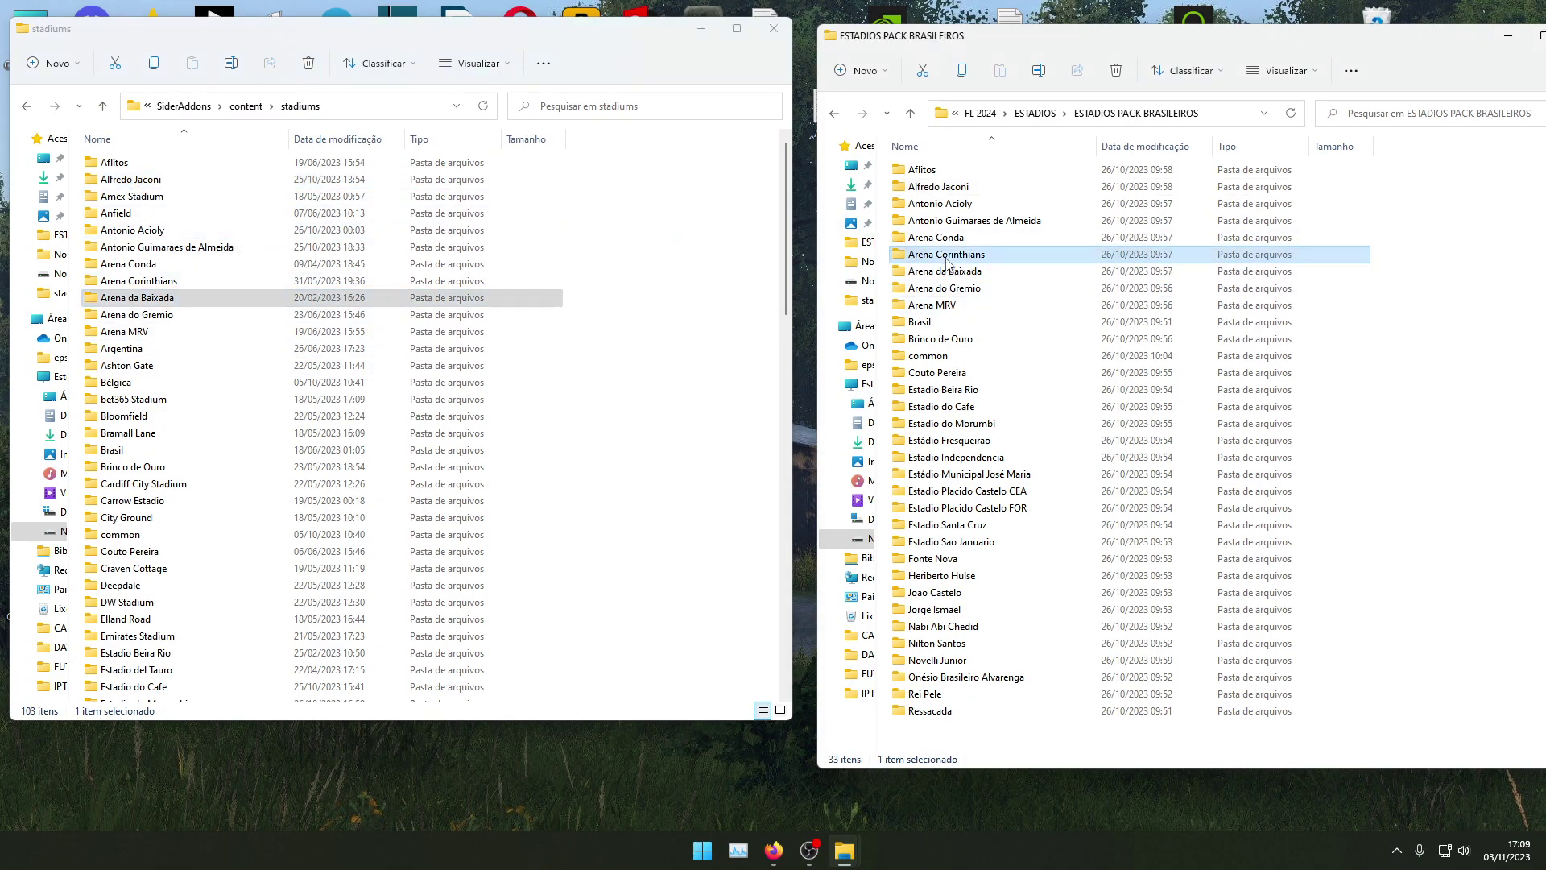
left_click(649, 401)
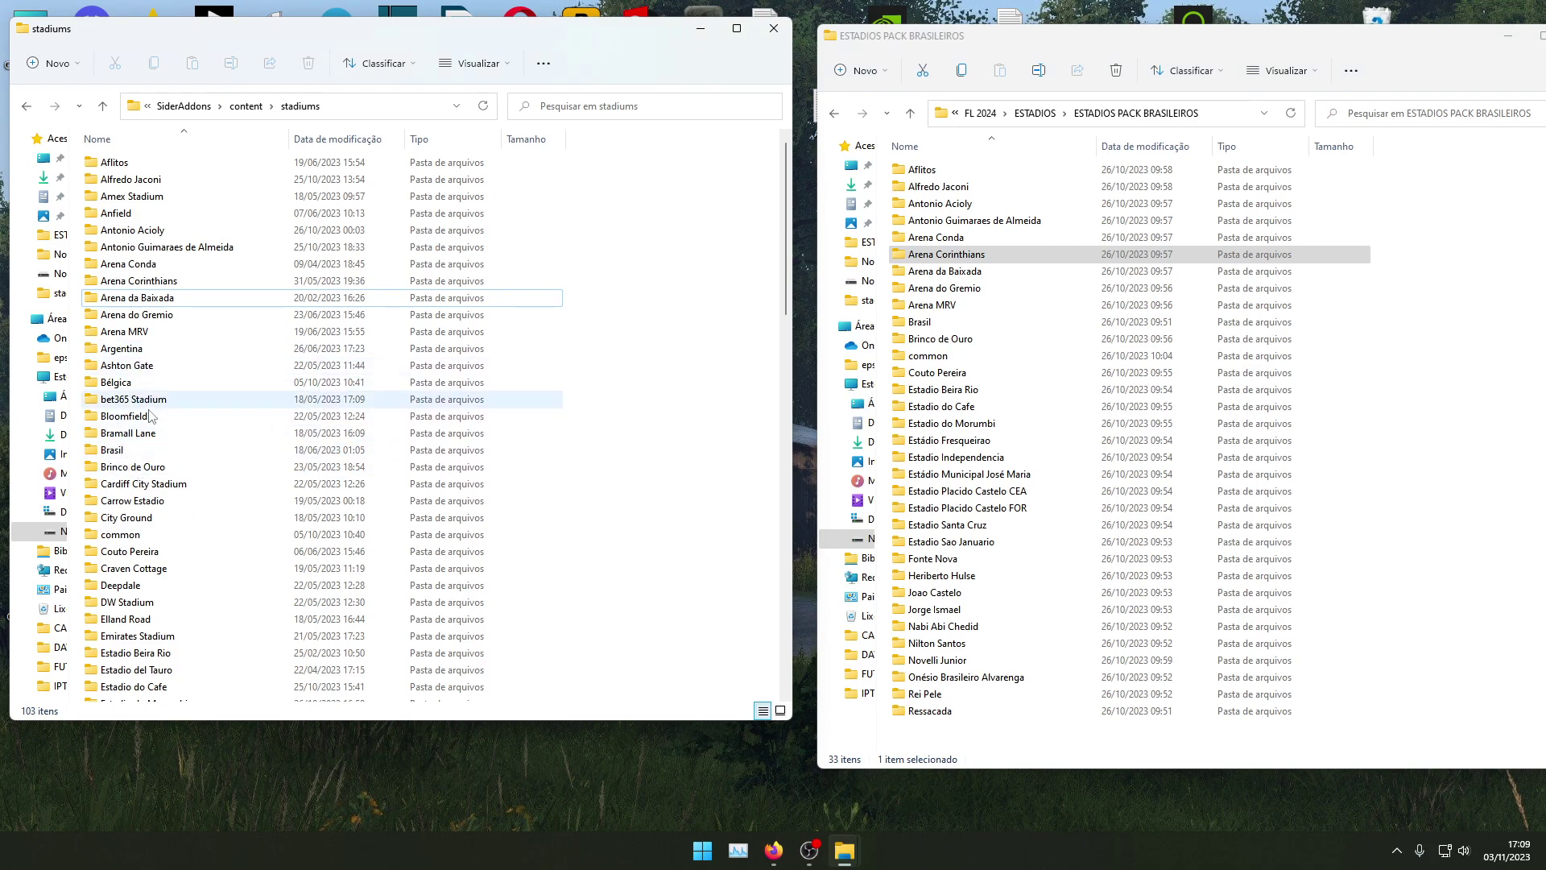
- Examine the common folders of the game and the pack, and return the pack window to the ESTADIOS folder
double_click(128, 536)
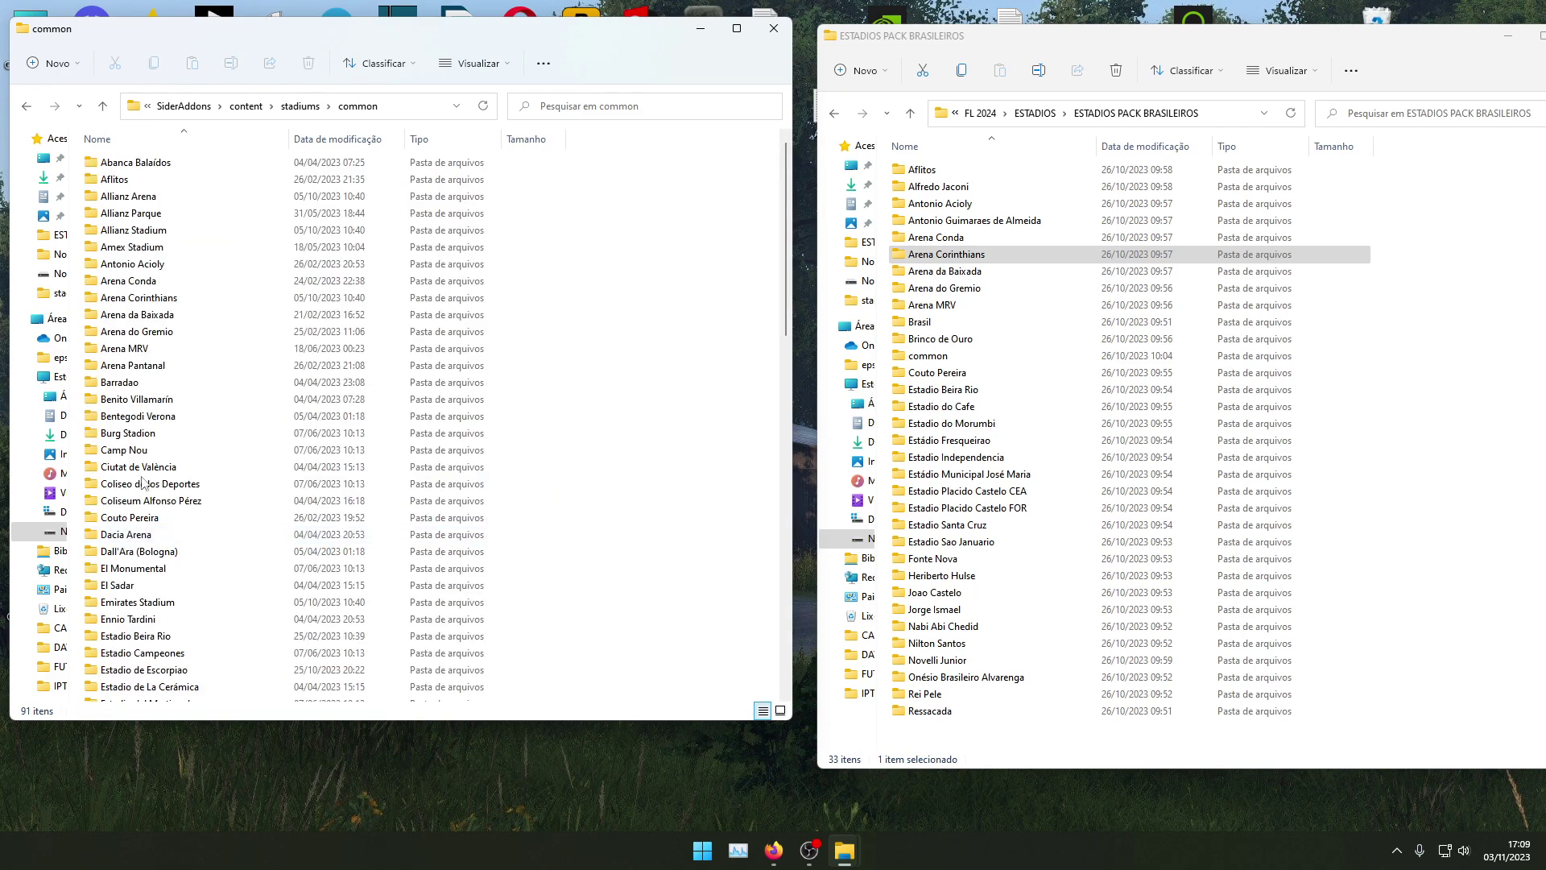
double_click(927, 356)
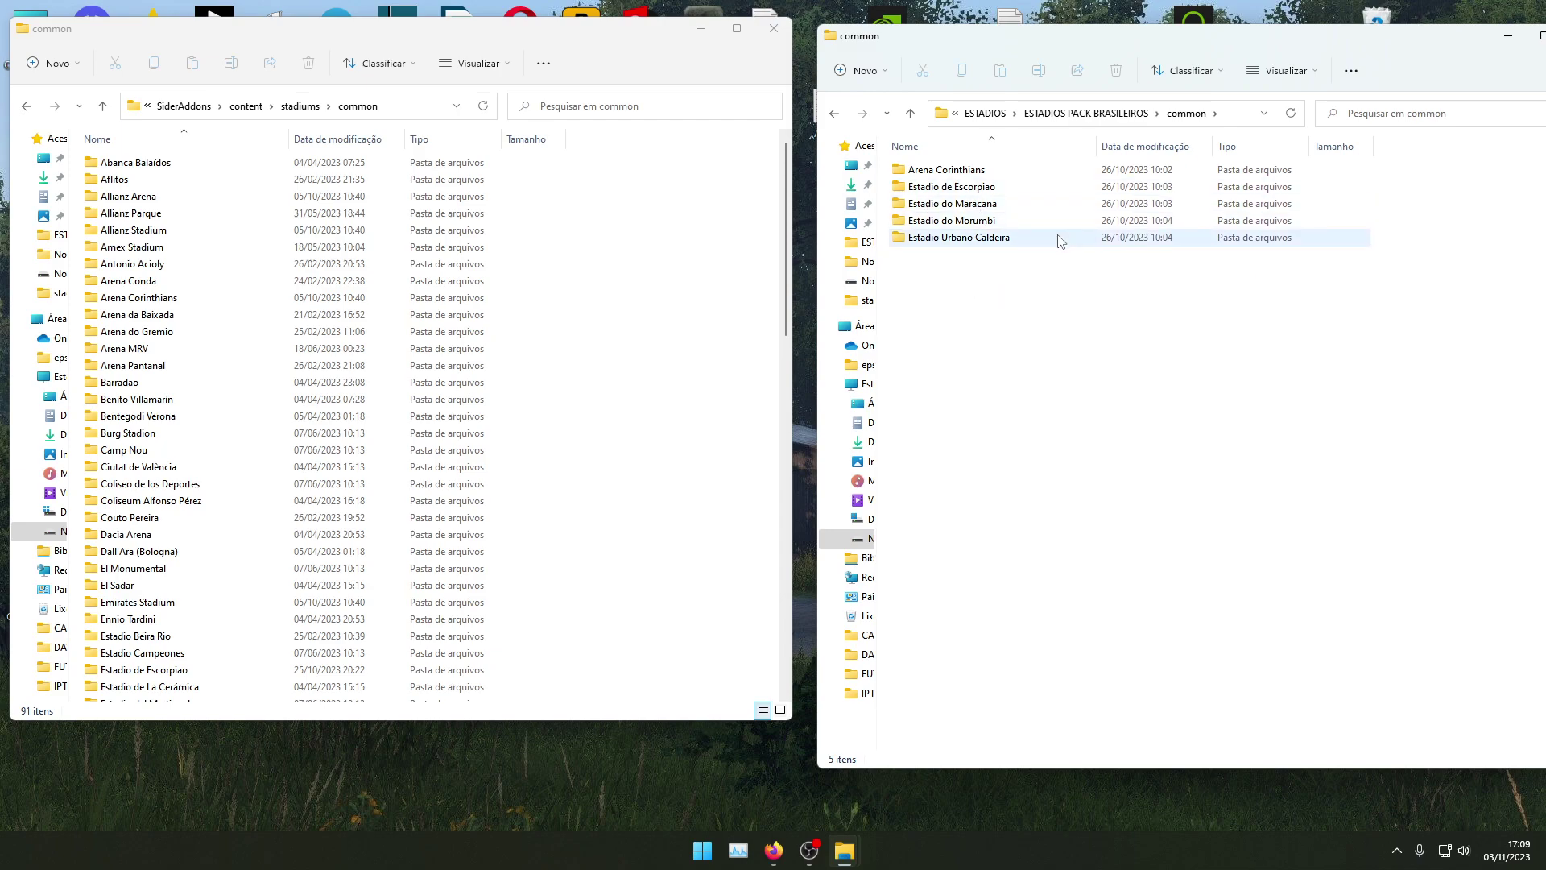
left_click(910, 113)
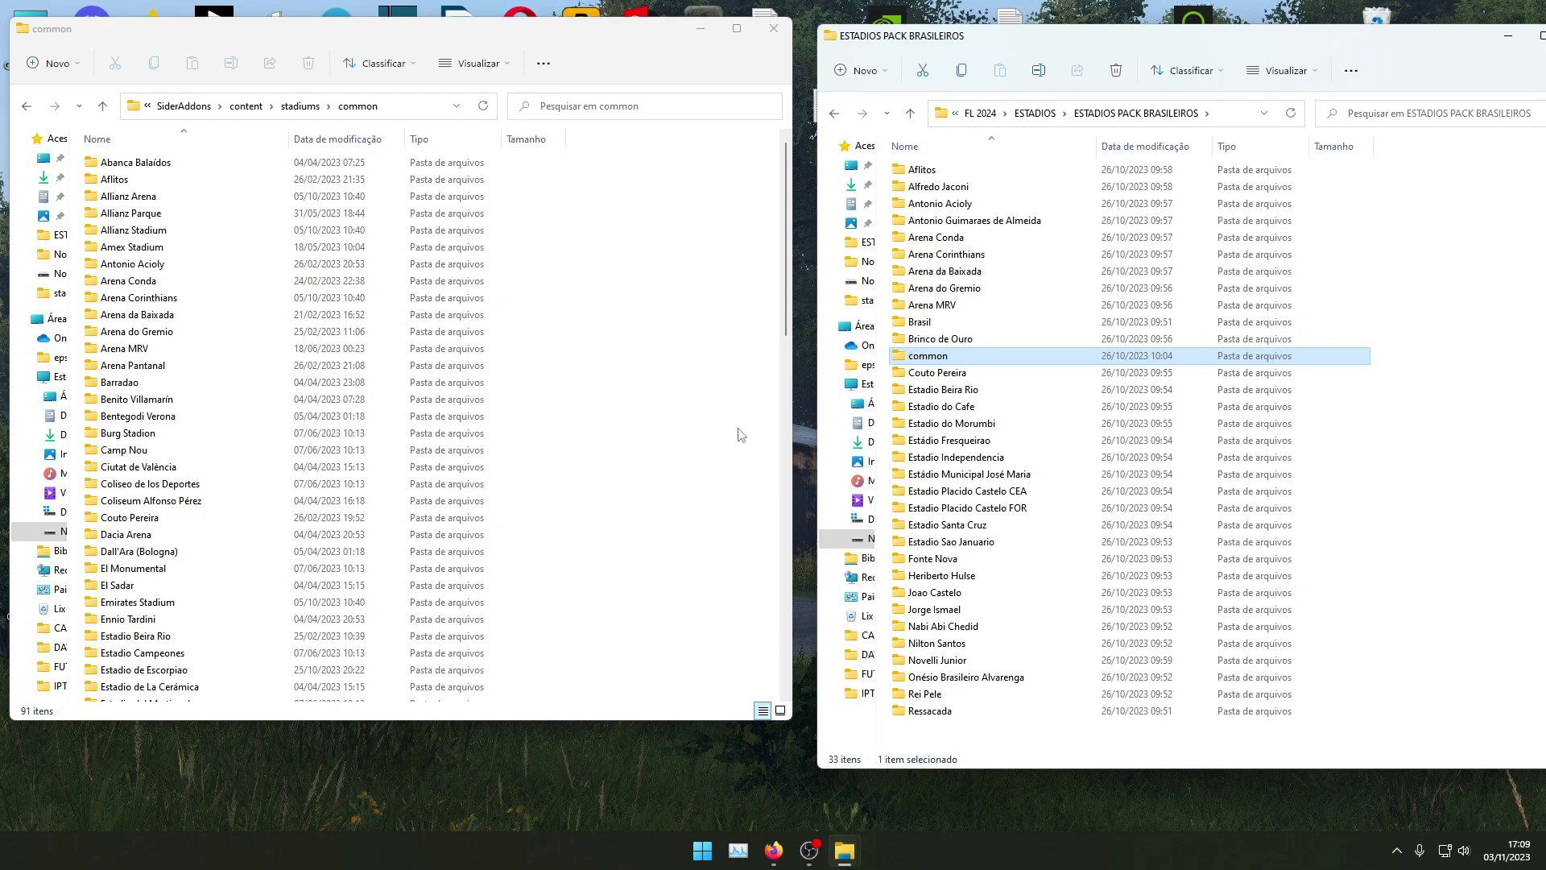
left_click(911, 114)
left_click(1084, 409)
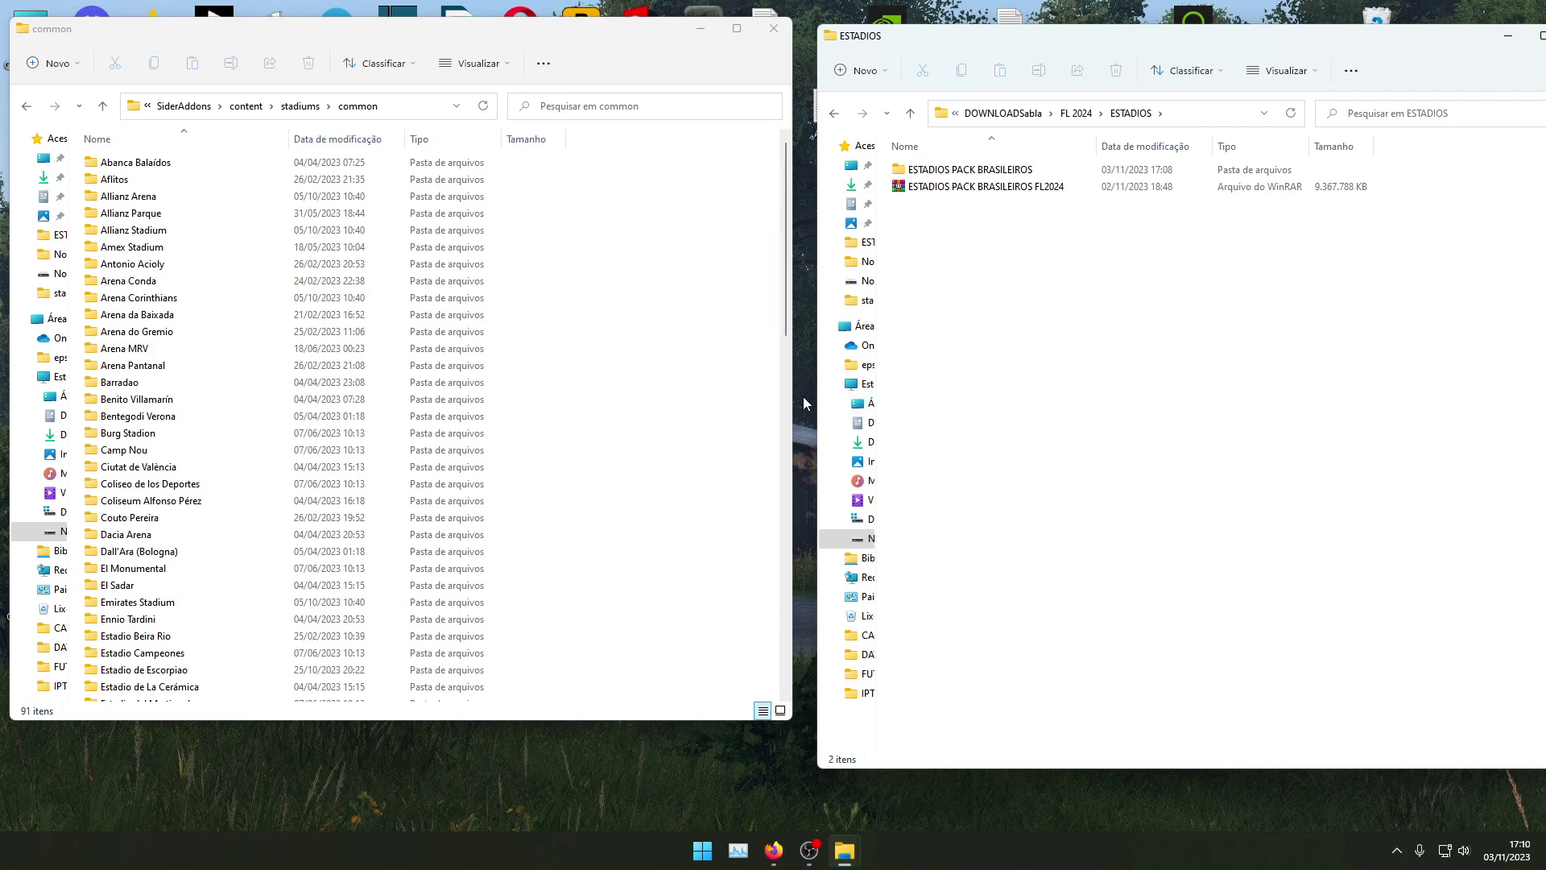
- Go up to the SP Football Life 2024 installation folder and look inside its SiderAddons folder
left_click(104, 107)
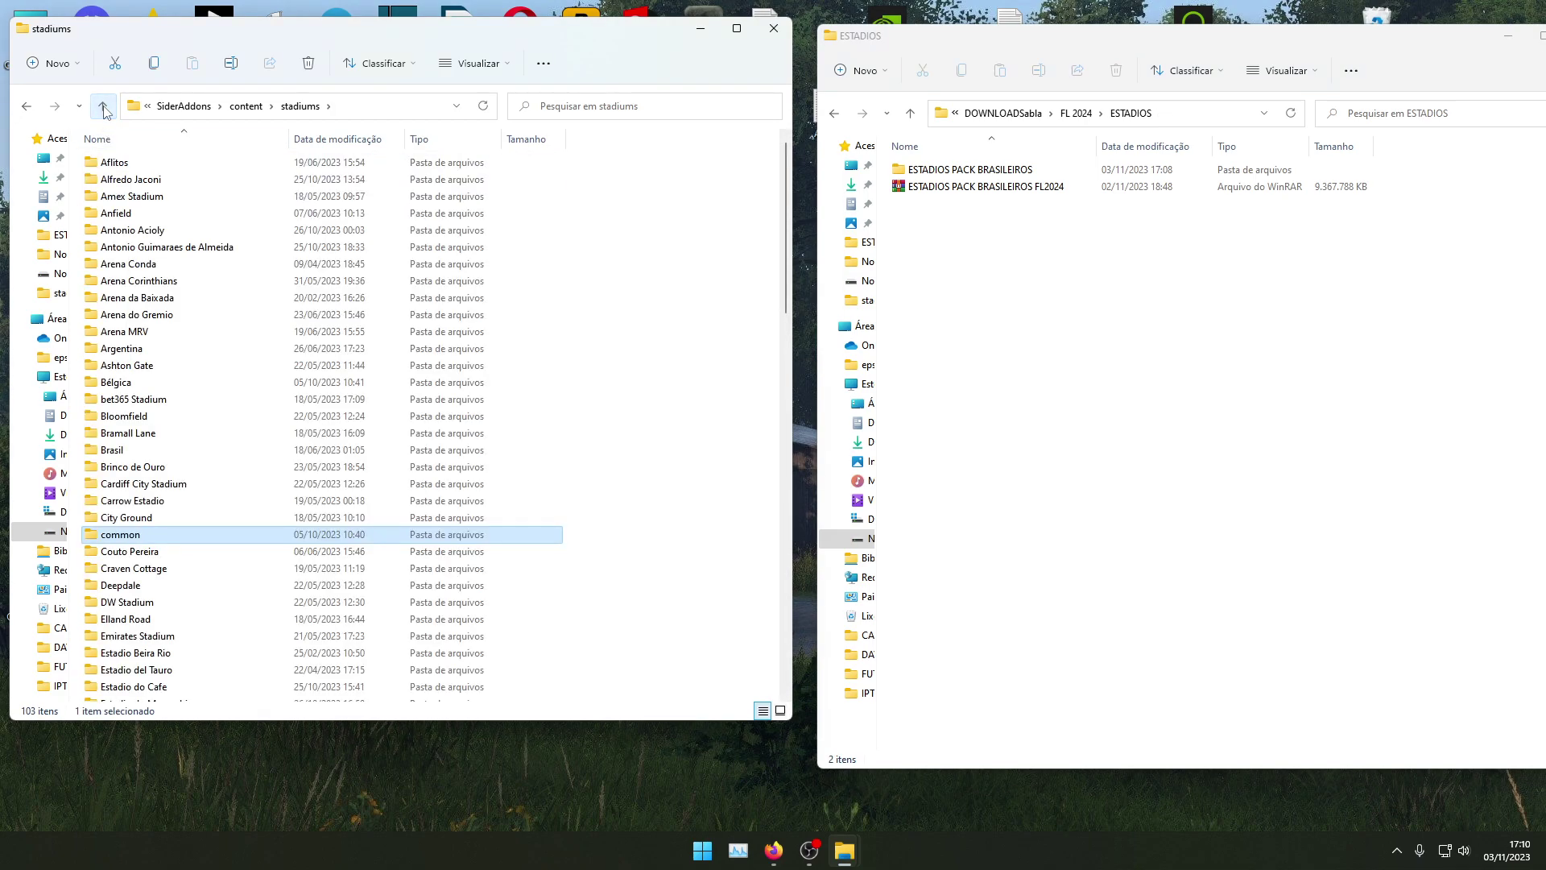
left_click(104, 107)
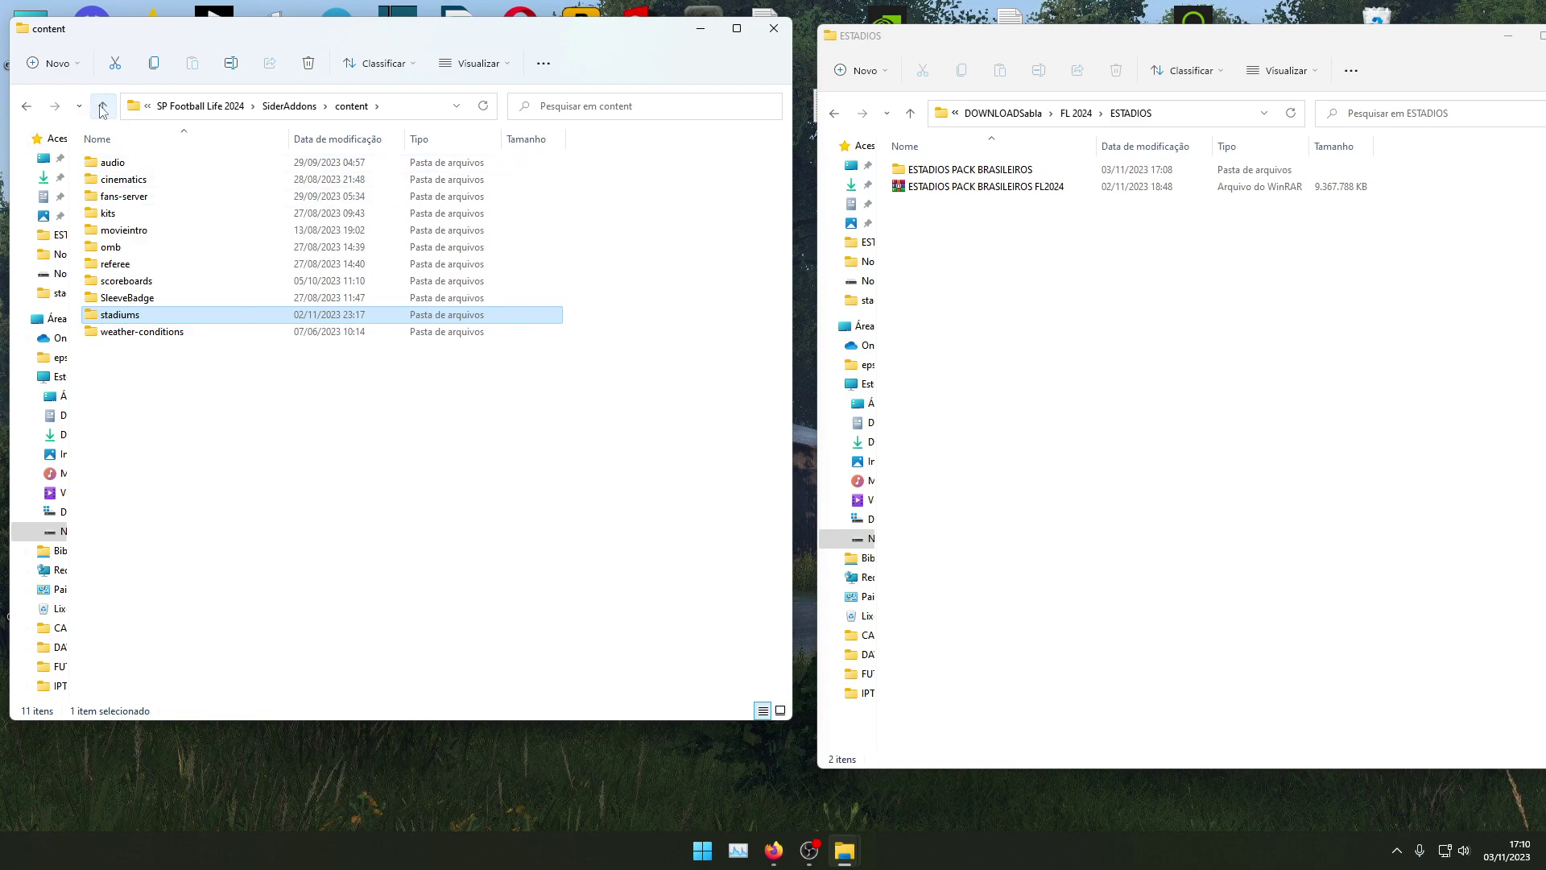
left_click(104, 109)
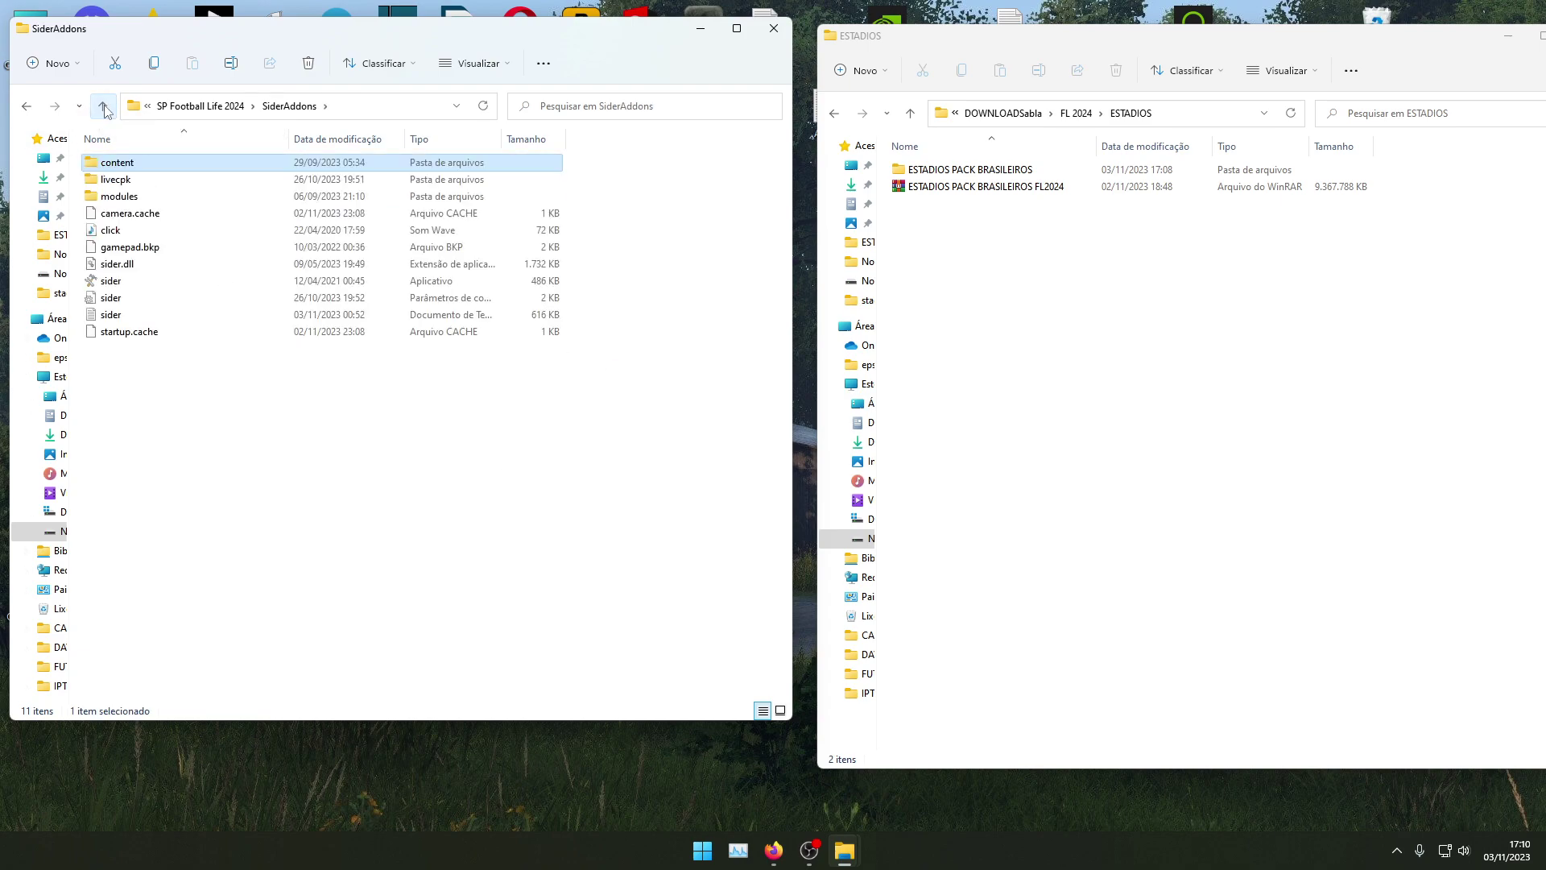
left_click(104, 109)
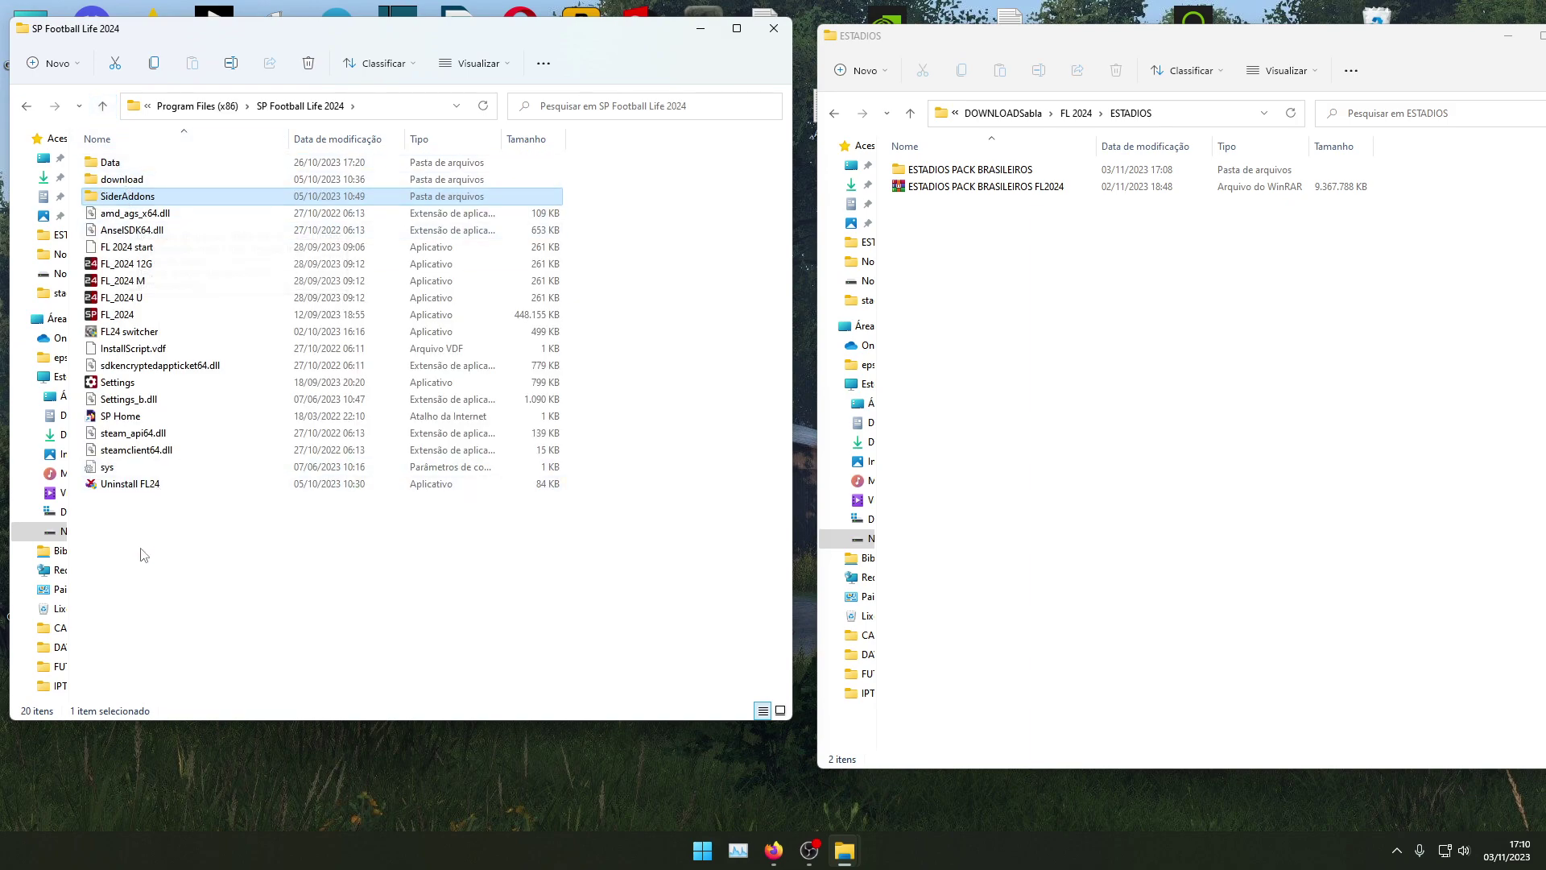
left_click(230, 596)
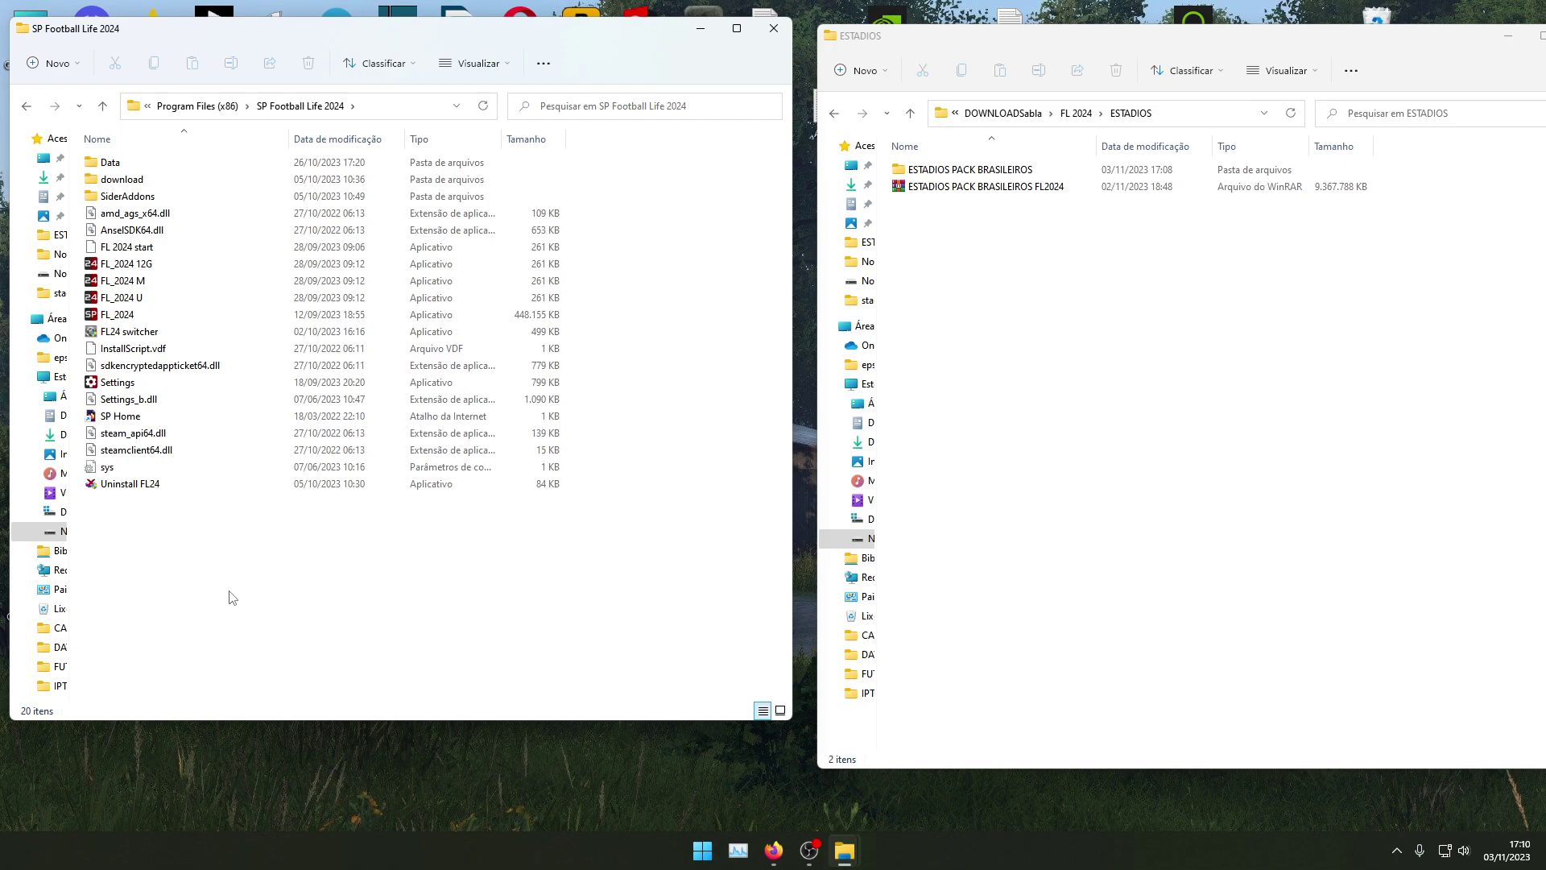
left_click(131, 198)
double_click(132, 202)
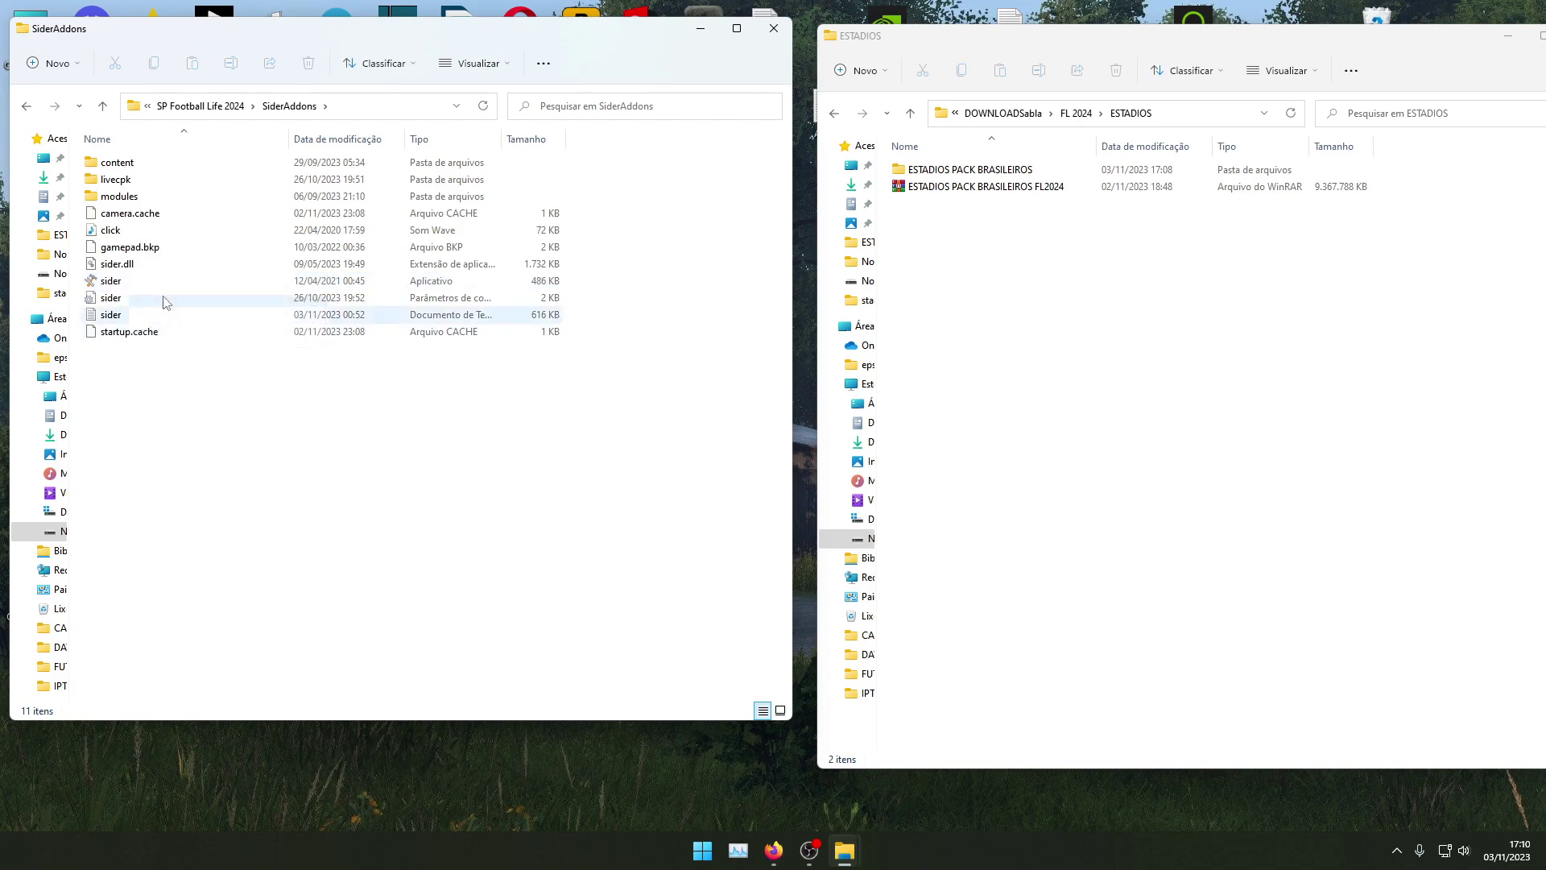
left_click(102, 105)
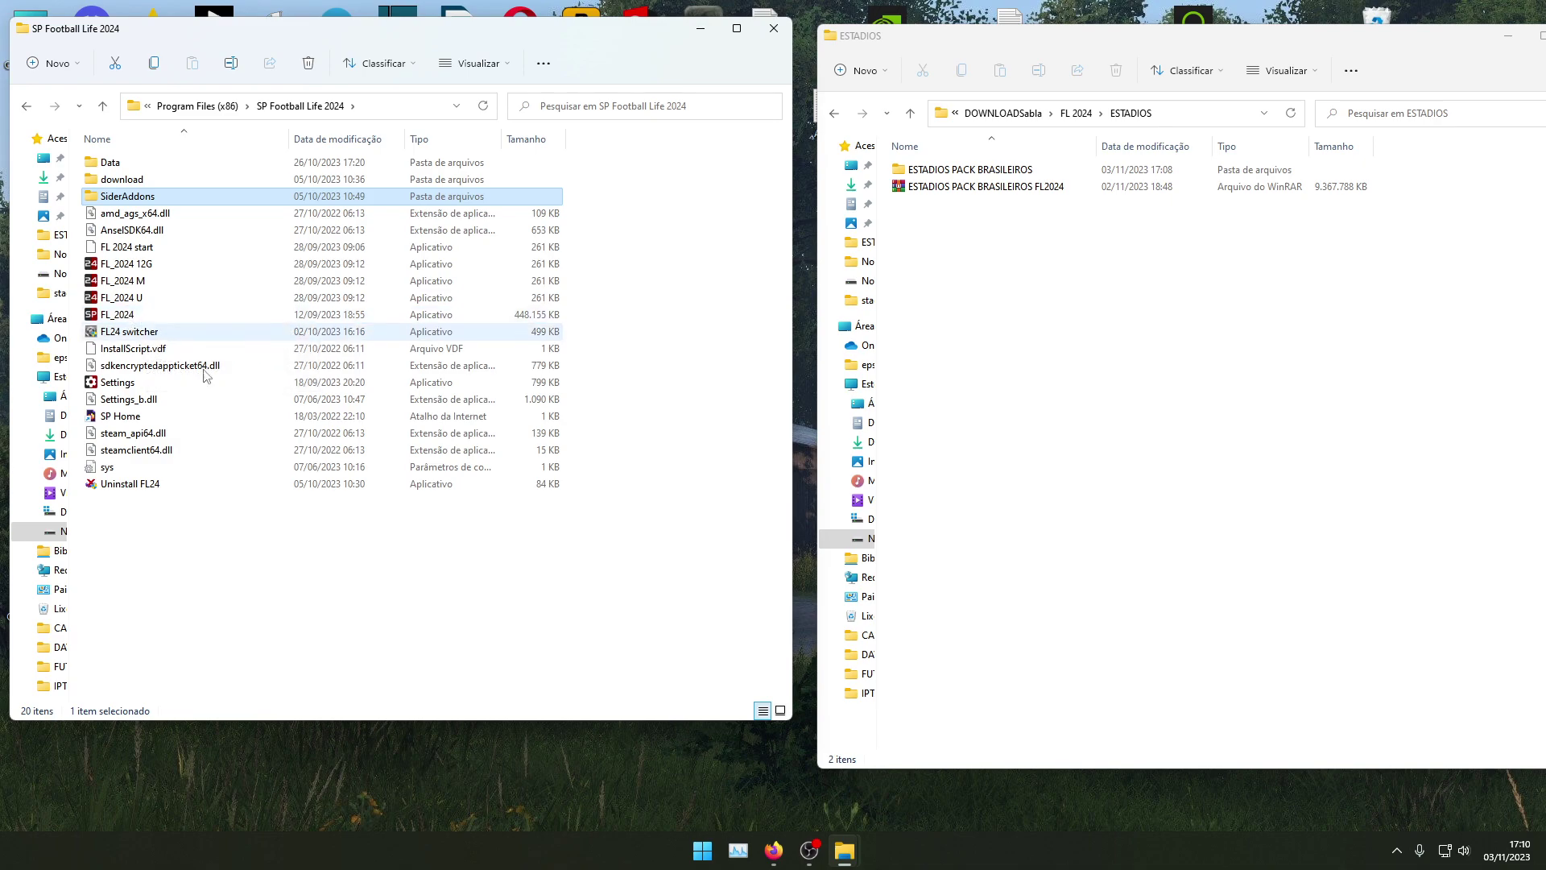
- Switch to Firefox with the SPFL24.png image open
left_click(773, 850)
left_click(930, 860)
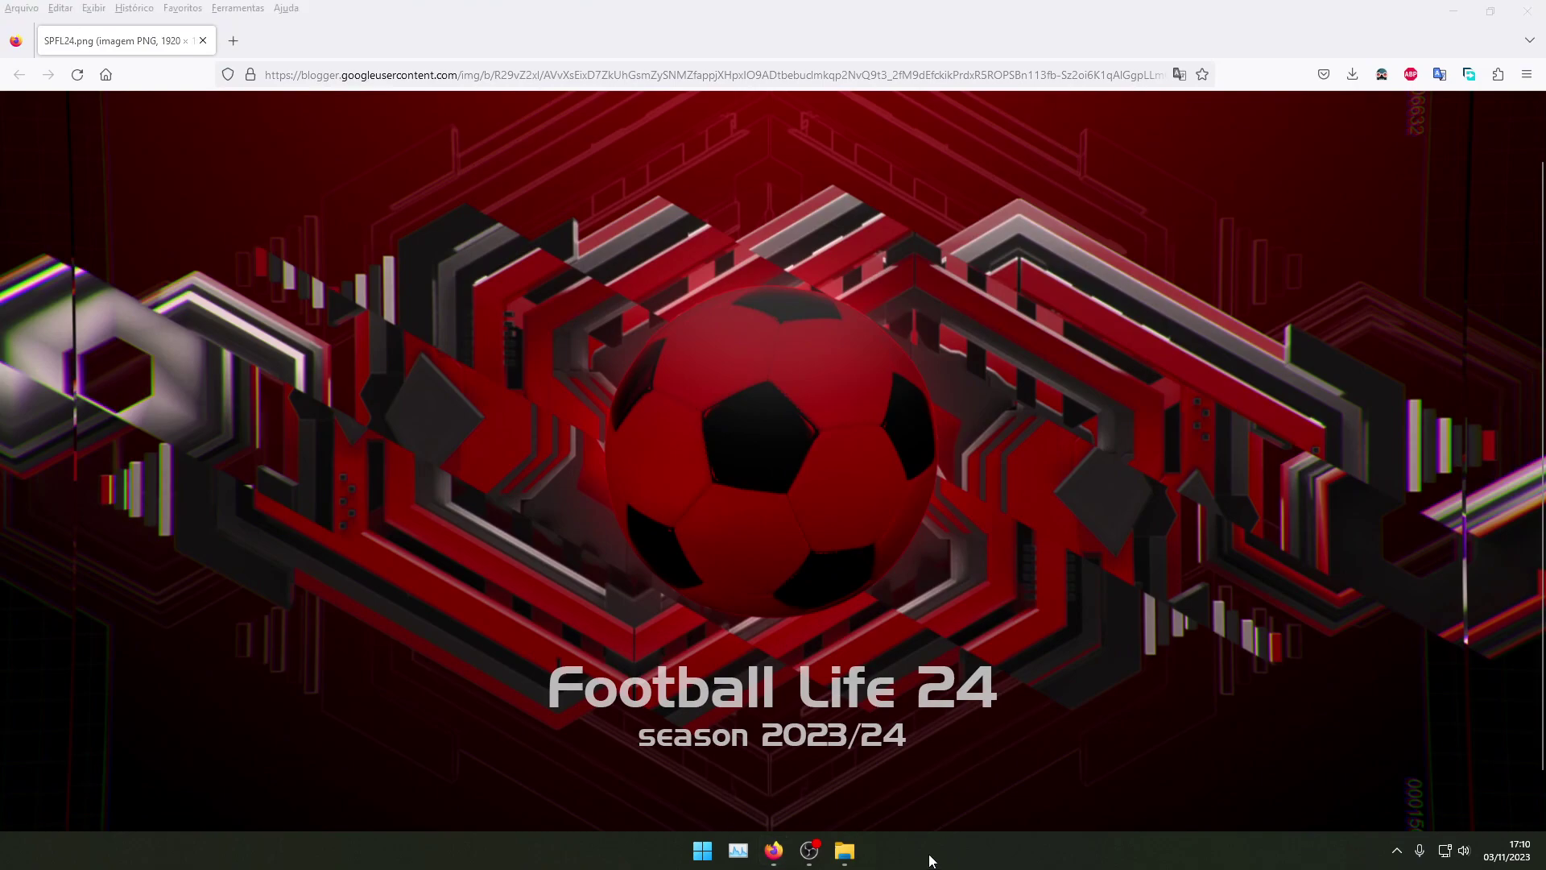